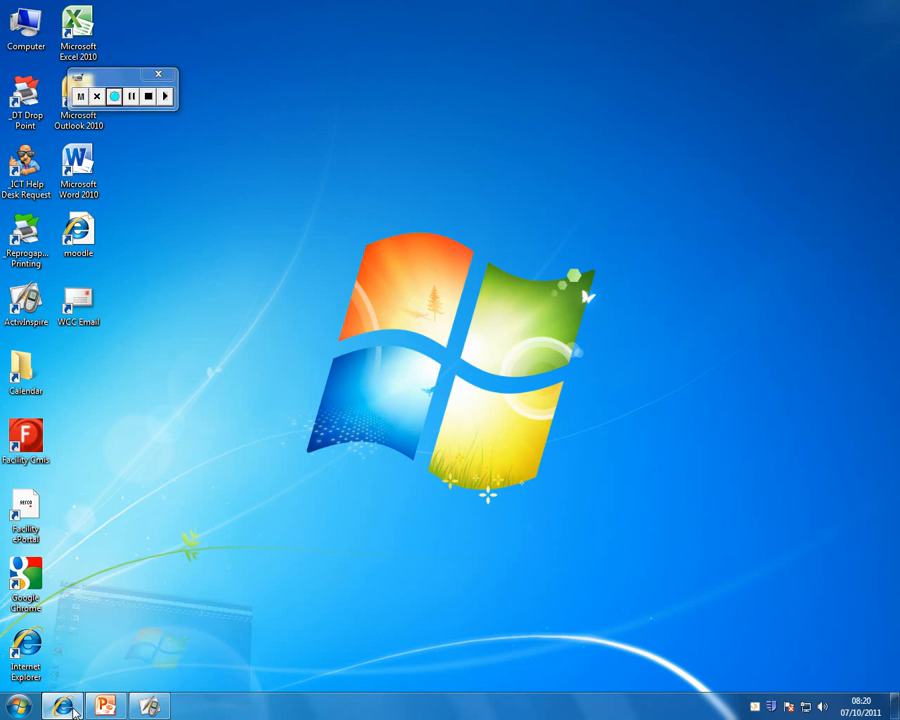
Step: Switch to Internet Explorer and copy the genie picture from the open genie.gif page
{"action": "left_click", "coordinate": [60, 707]}
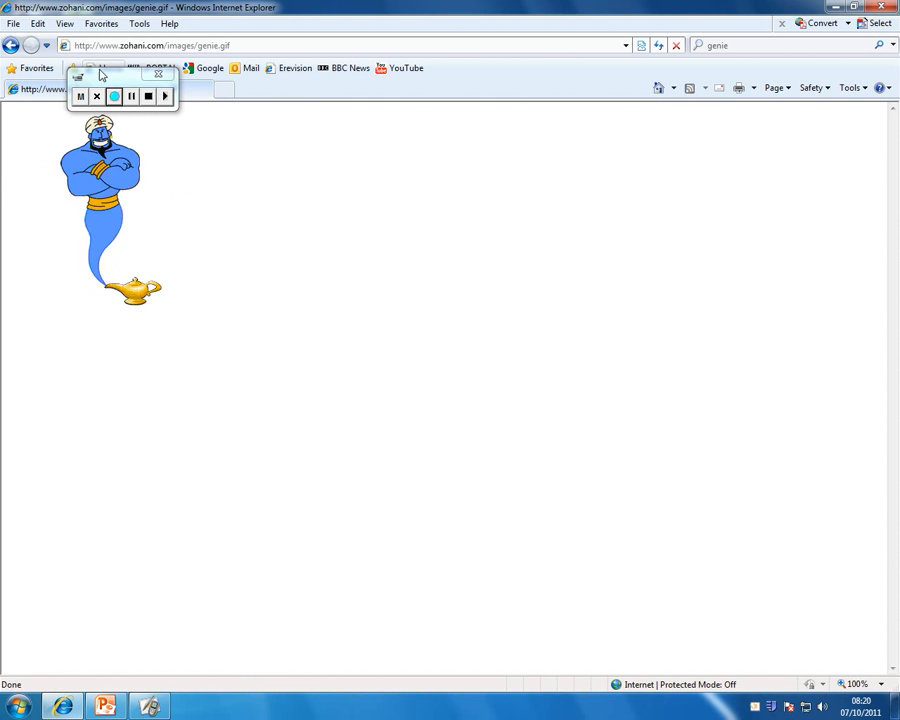
{"action": "left_click_drag", "start_coordinate": [104, 76], "coordinate": [78, 44]}
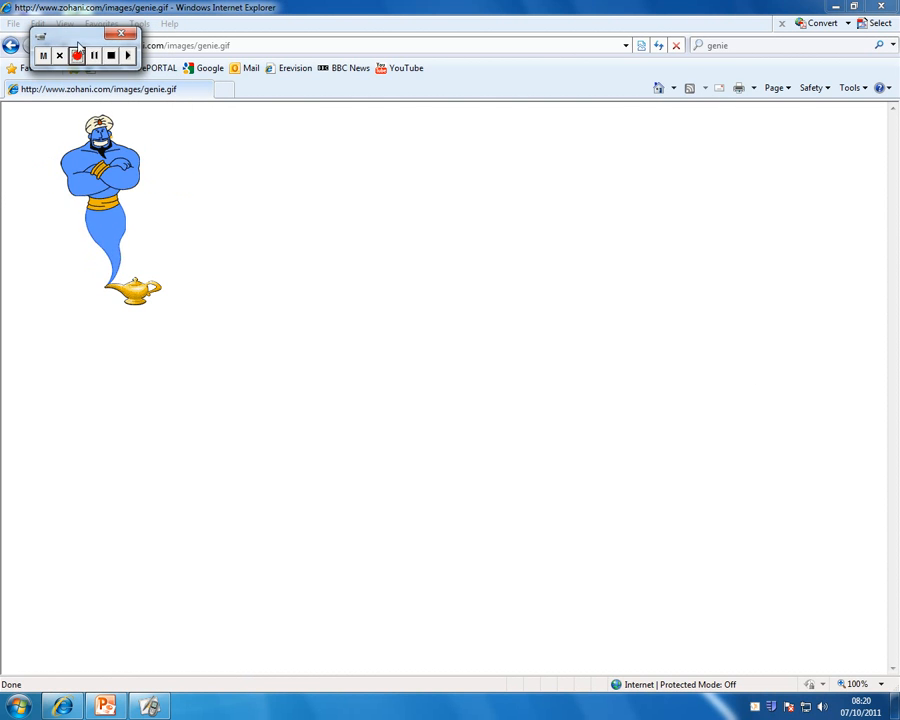
{"action": "right_click", "coordinate": [104, 164]}
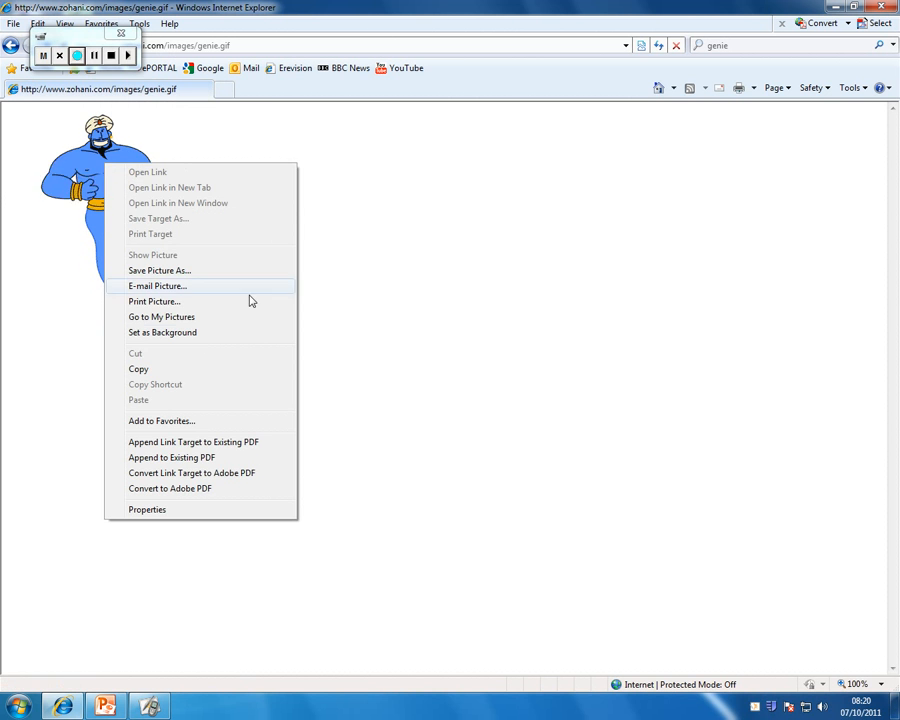
{"action": "left_click", "coordinate": [148, 369]}
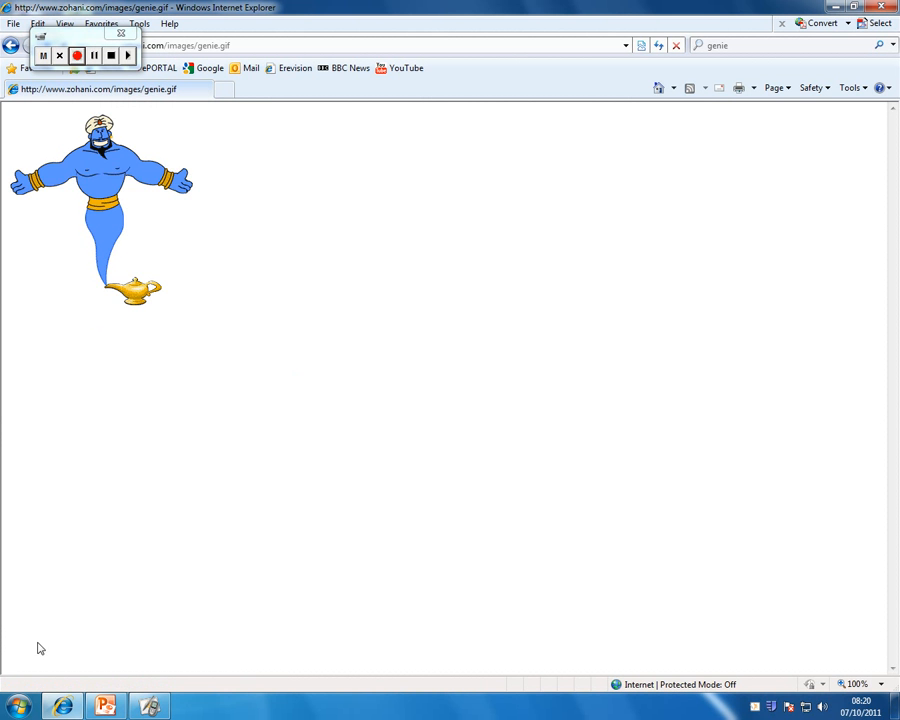
Step: Launch Adobe Flash CS3 Professional and create a new Flash File (ActionScript 3.0)
{"action": "left_click", "coordinate": [15, 707]}
{"action": "left_click", "coordinate": [58, 645]}
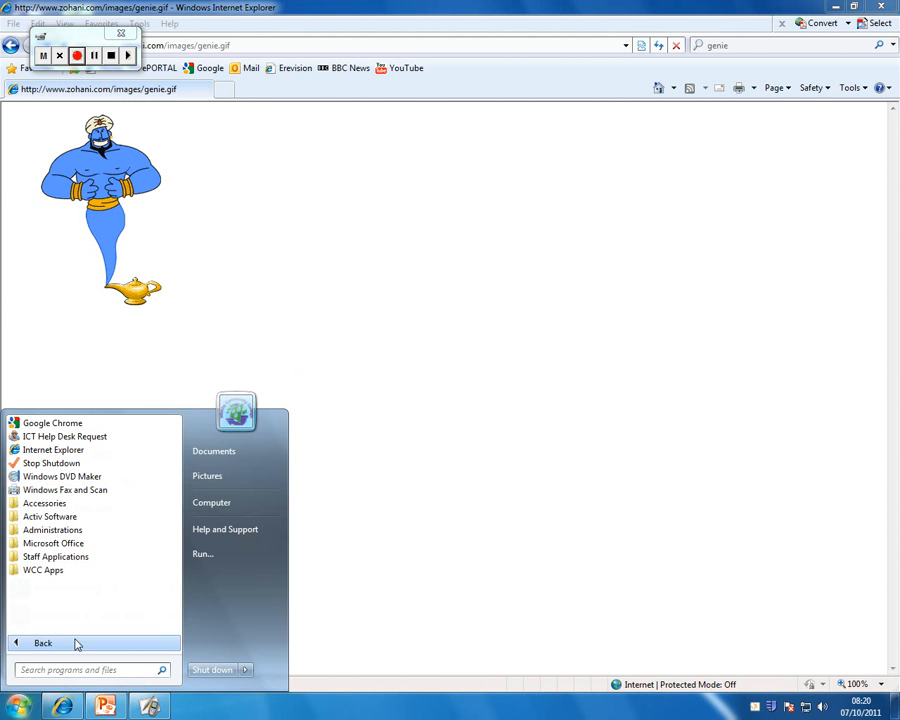
{"action": "left_click", "coordinate": [53, 577]}
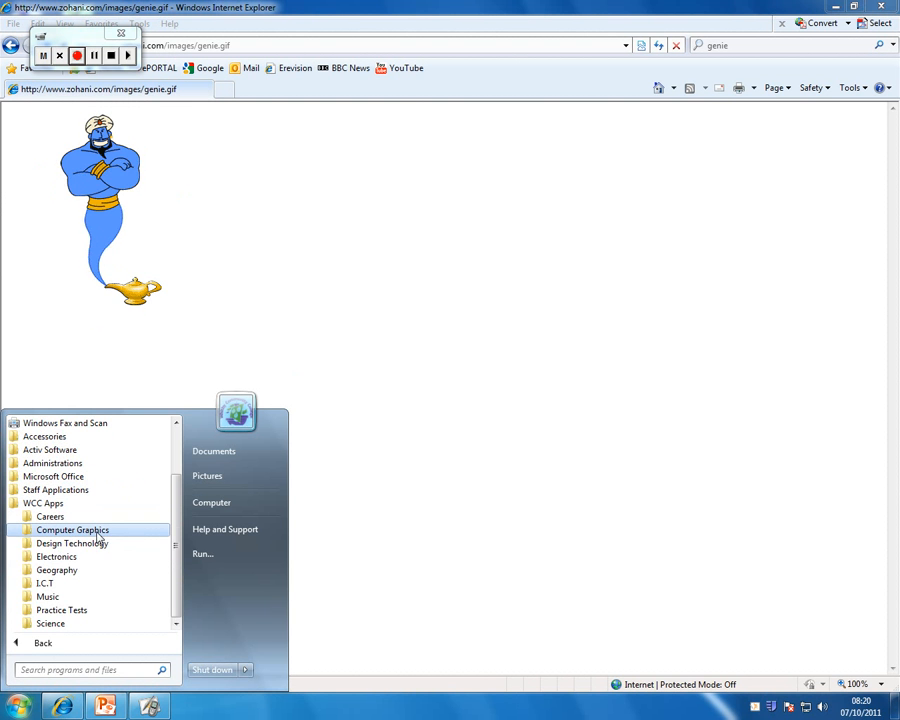
{"action": "left_click", "coordinate": [97, 531]}
{"action": "left_click", "coordinate": [92, 557]}
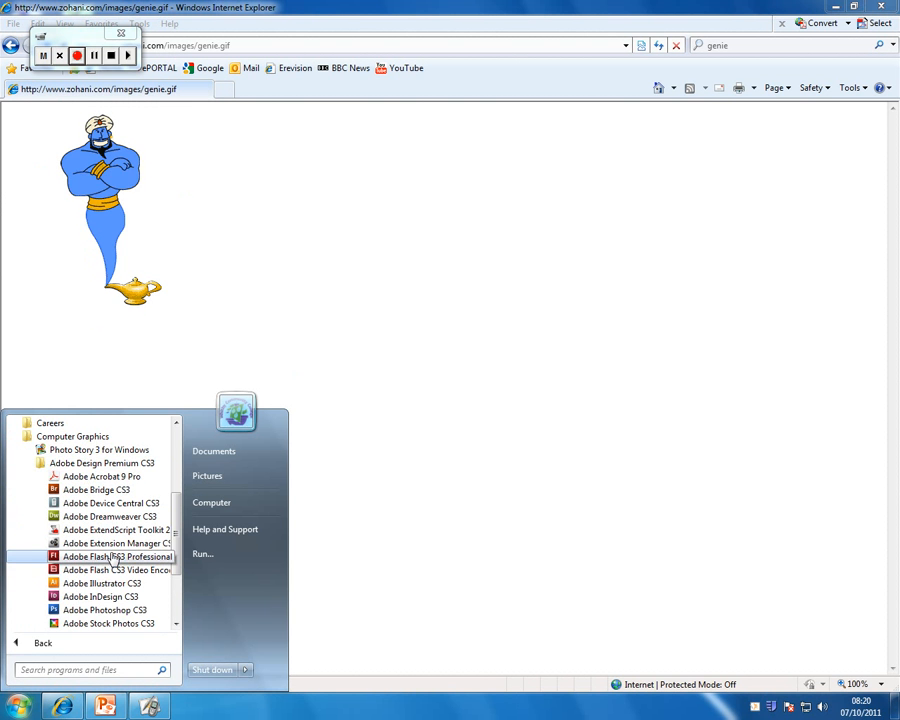
{"action": "left_click", "coordinate": [113, 558]}
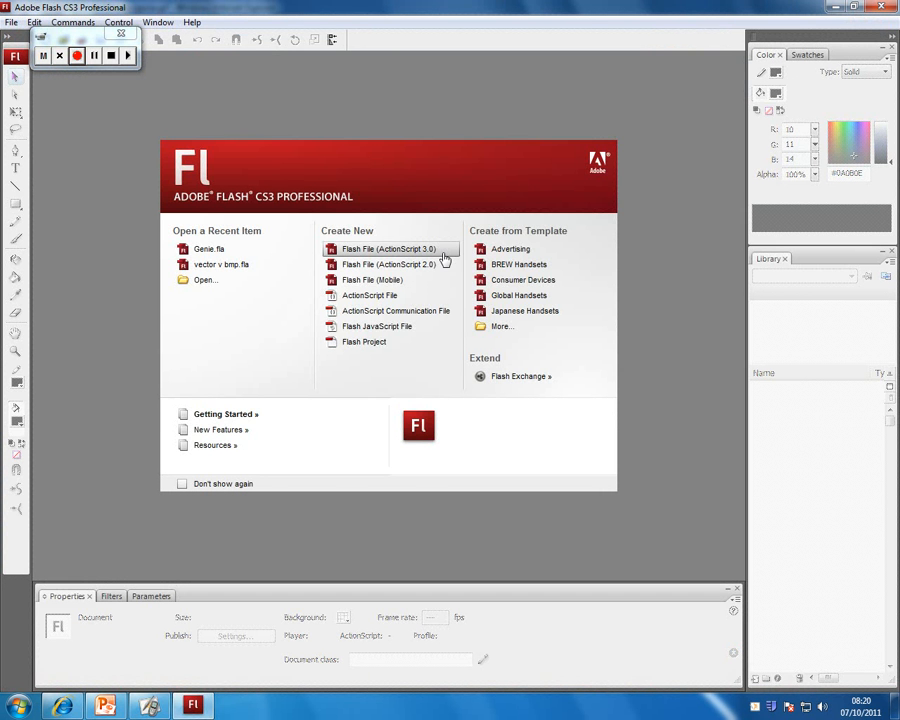
{"action": "left_click", "coordinate": [372, 252]}
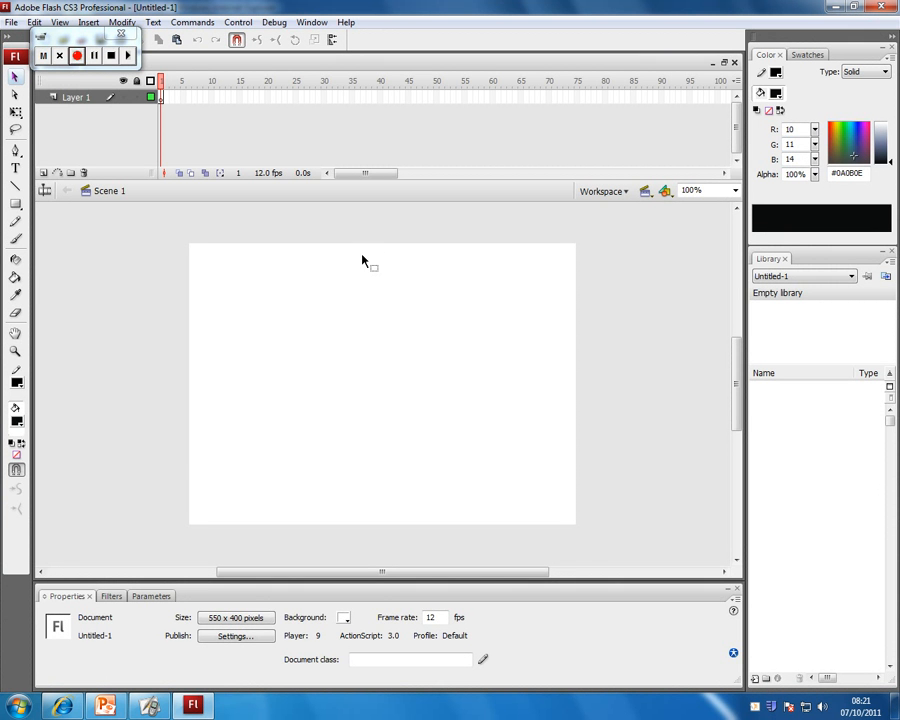
Step: Paste the genie picture onto the stage and enlarge it proportionally about its centre to about 364 x 382 pixels
{"action": "key", "text": "ctrl+v"}
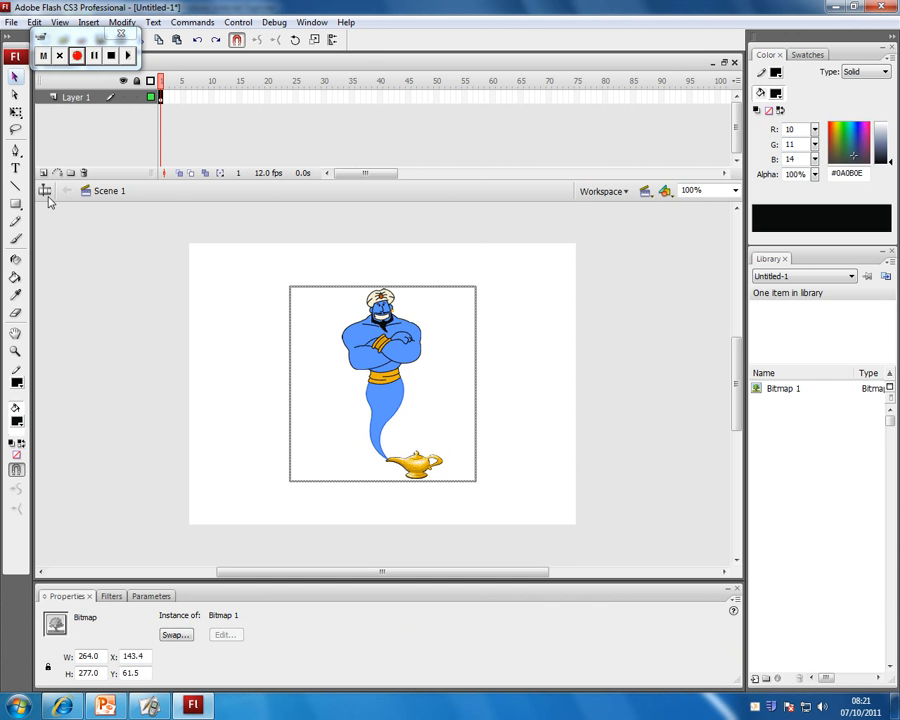
{"action": "left_click", "coordinate": [16, 116]}
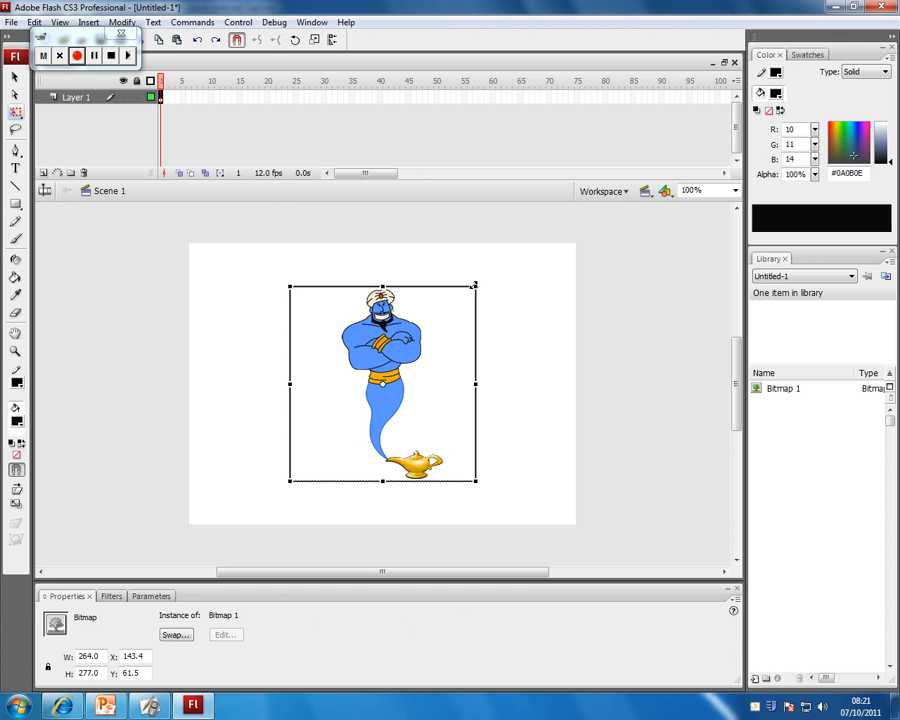
{"action": "left_click_drag", "start_coordinate": [475, 286], "coordinate": [510, 246]}
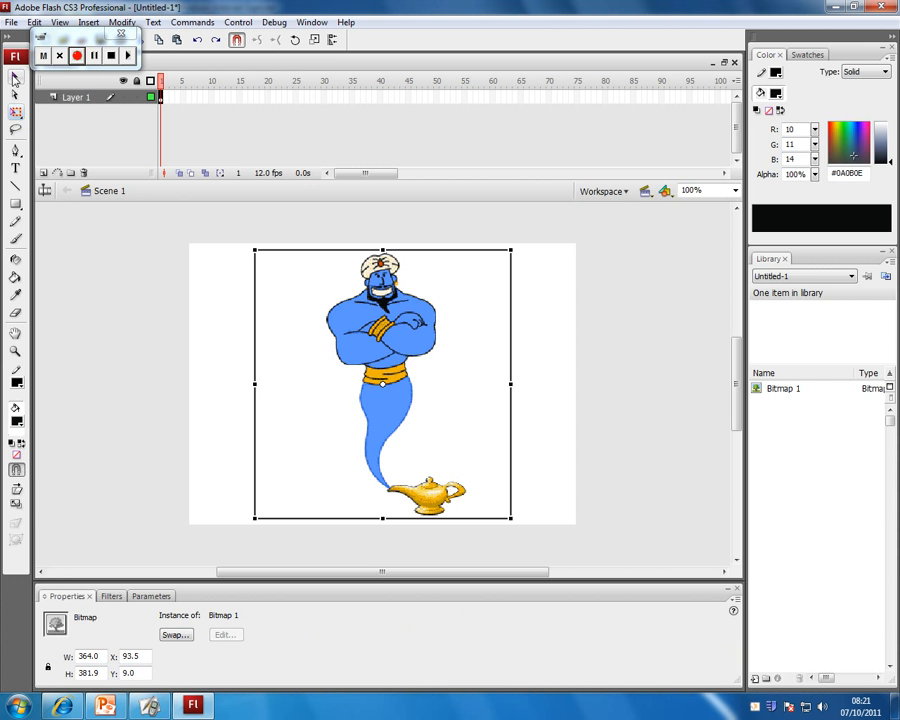
{"action": "left_click", "coordinate": [16, 78]}
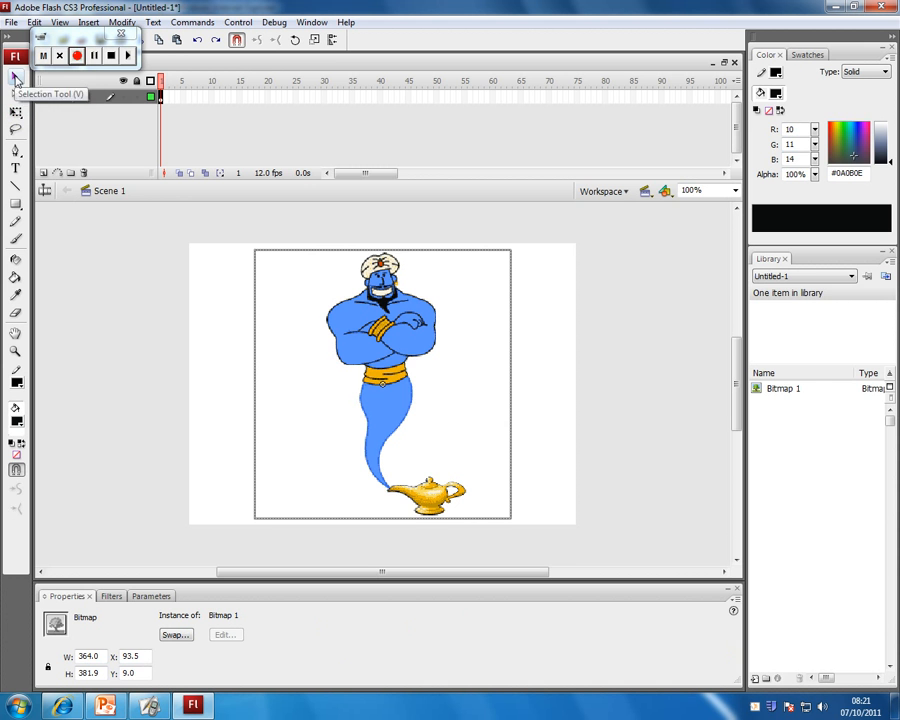
Step: Convert the enlarged genie bitmap to a Graphic symbol with the default name
{"action": "right_click", "coordinate": [382, 338]}
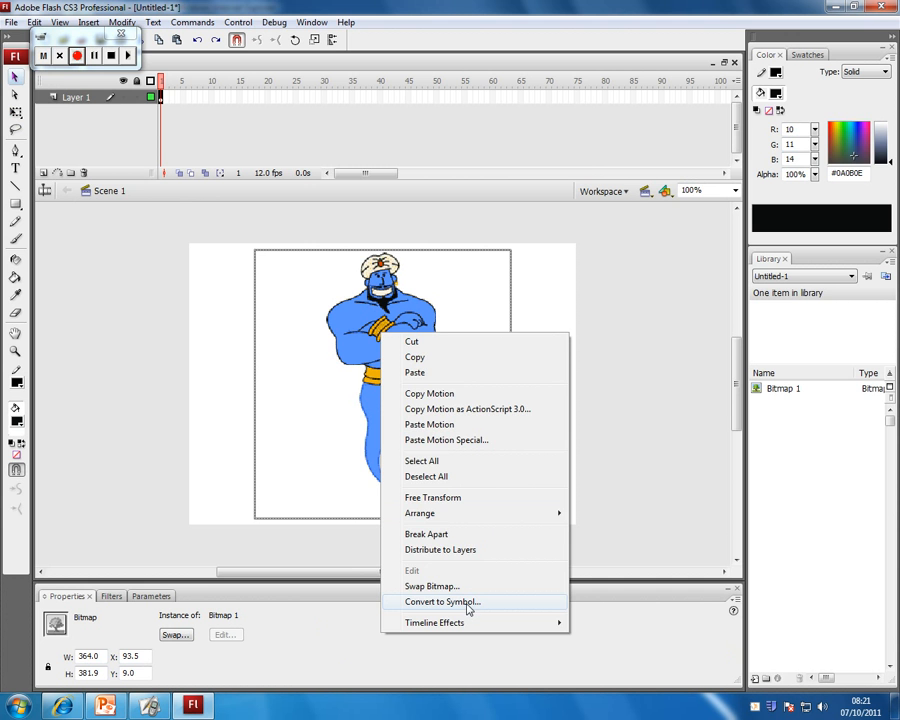
{"action": "left_click", "coordinate": [467, 602]}
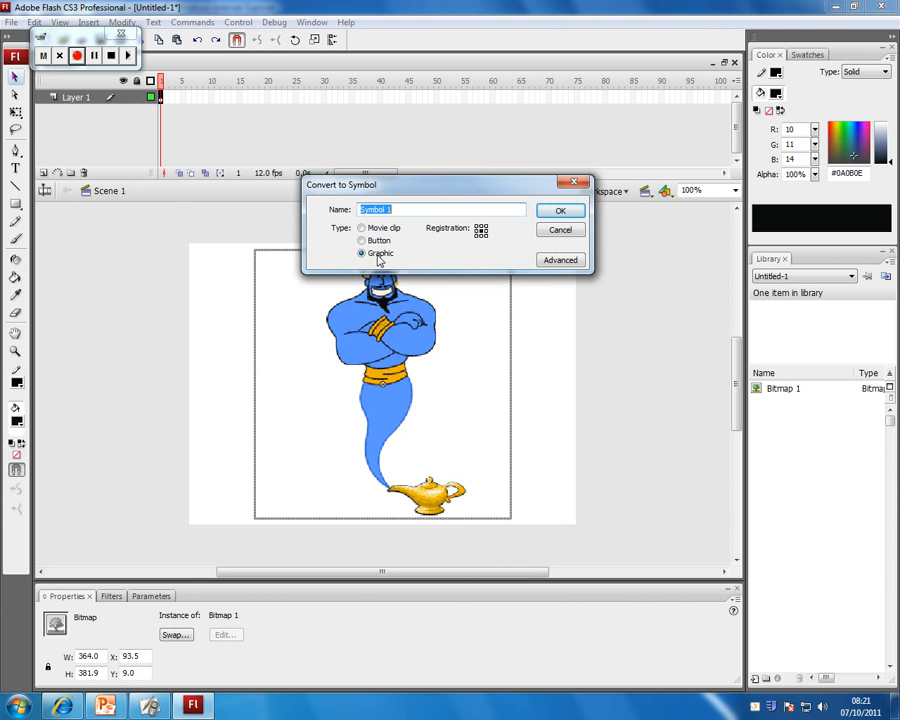
{"action": "left_click", "coordinate": [560, 210]}
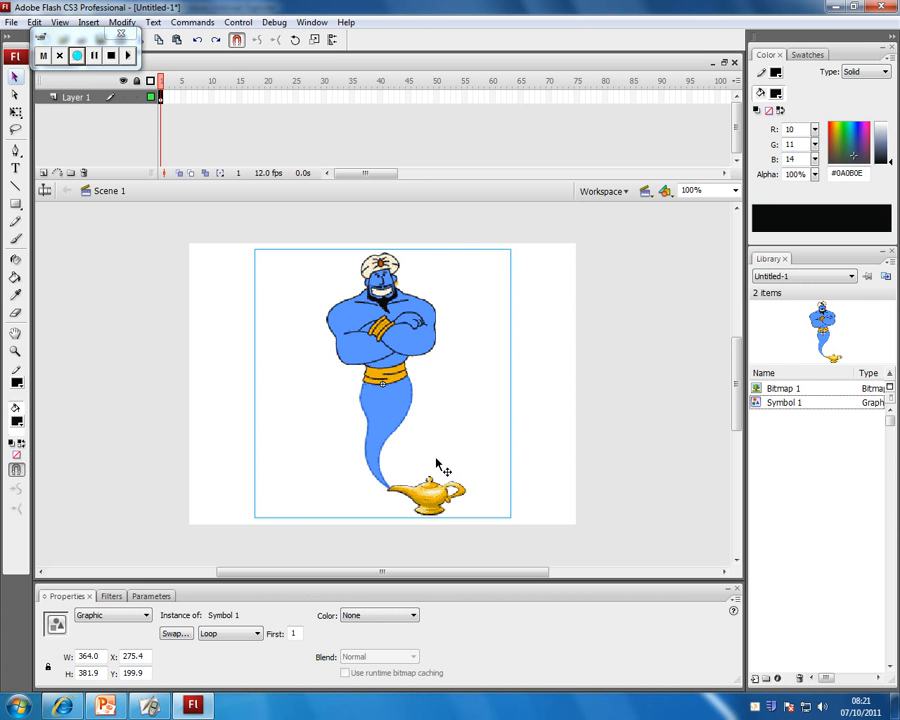
Step: Fade the genie symbol by applying the Alpha colour effect at 50%
{"action": "left_click", "coordinate": [415, 617]}
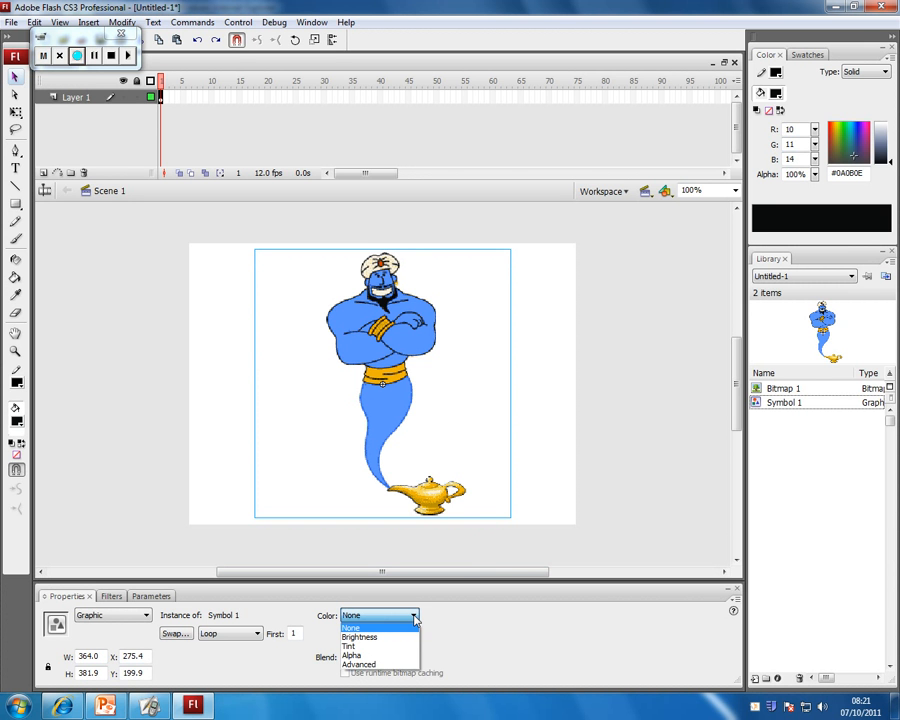
{"action": "left_click", "coordinate": [399, 646]}
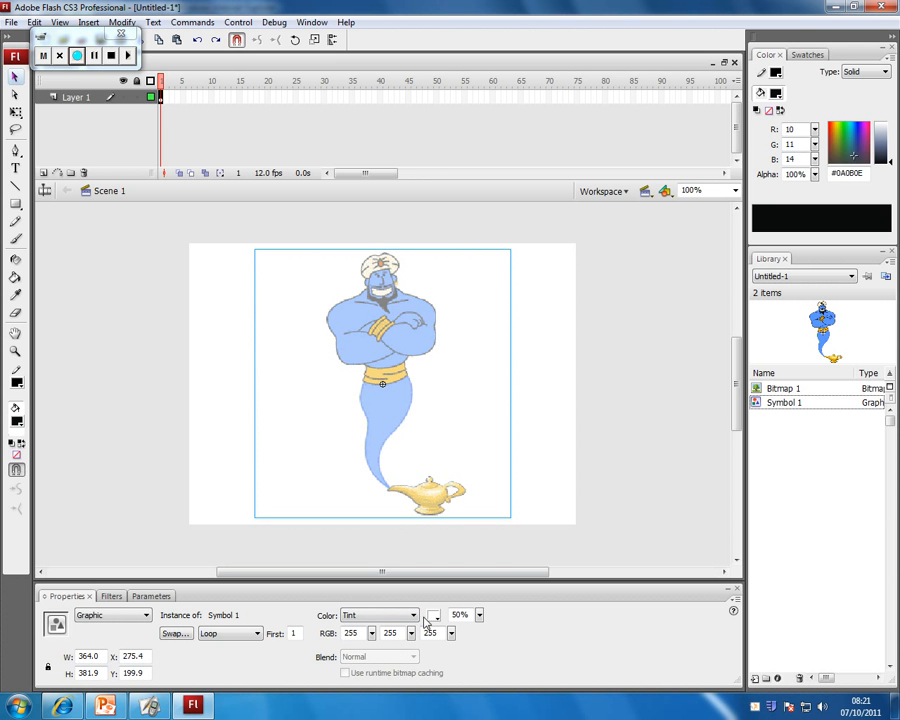
{"action": "left_click", "coordinate": [415, 616]}
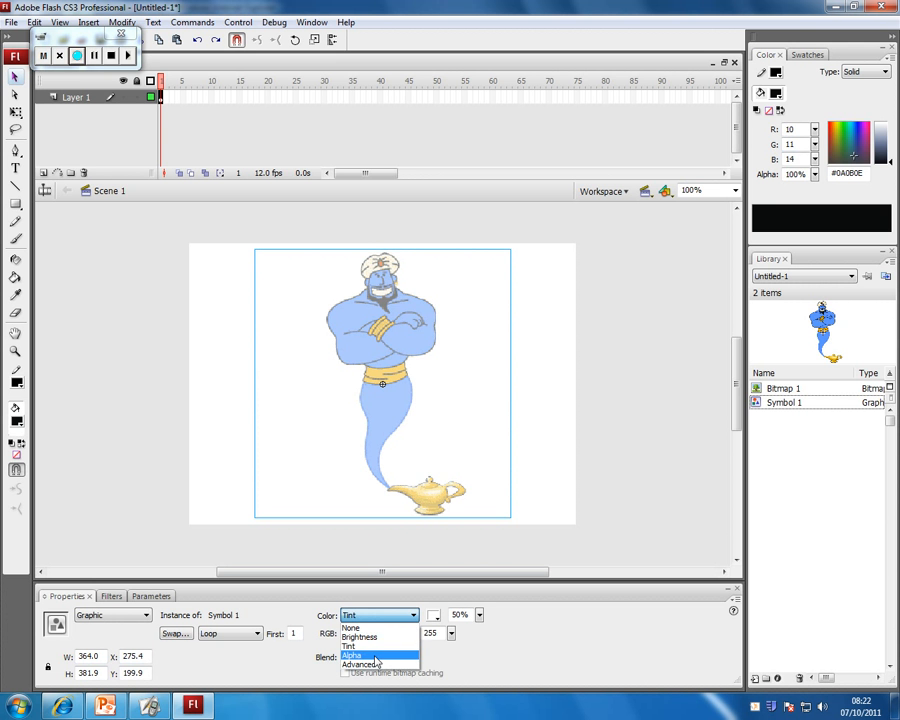
{"action": "left_click", "coordinate": [408, 654]}
{"action": "left_click", "coordinate": [479, 616]}
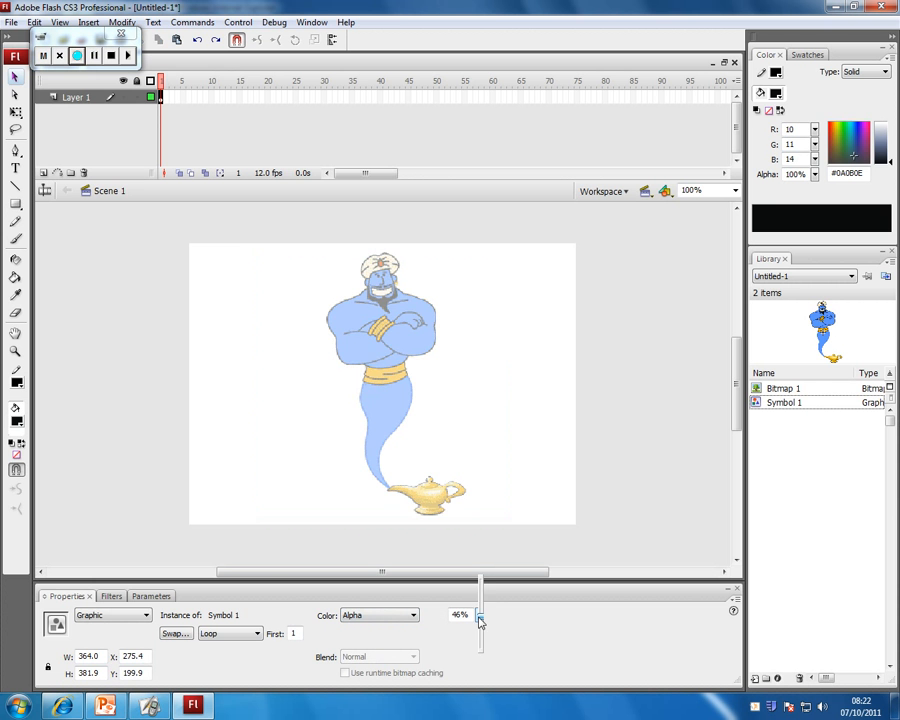
{"action": "mouse_move", "coordinate": [481, 622]}
{"action": "left_mouse_down"}
{"action": "mouse_move", "coordinate": [483, 587]}
{"action": "mouse_move", "coordinate": [484, 657]}
{"action": "mouse_move", "coordinate": [485, 619]}
{"action": "left_mouse_up"}
Step: Lock the layer holding the genie and add a new layer above it
{"action": "left_click", "coordinate": [138, 98]}
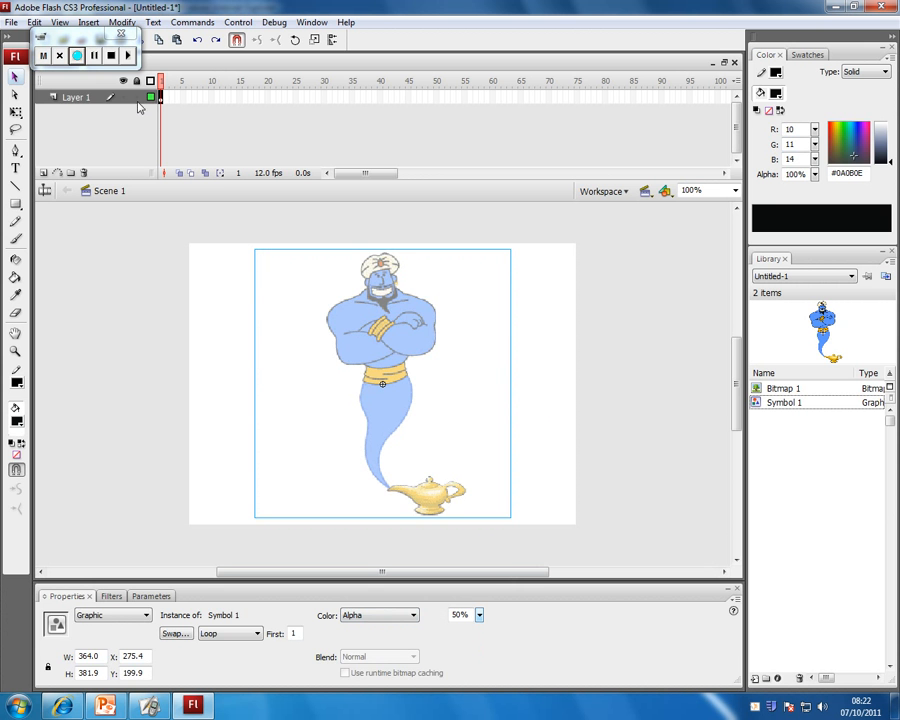
{"action": "left_click", "coordinate": [138, 98]}
{"action": "left_click", "coordinate": [380, 313]}
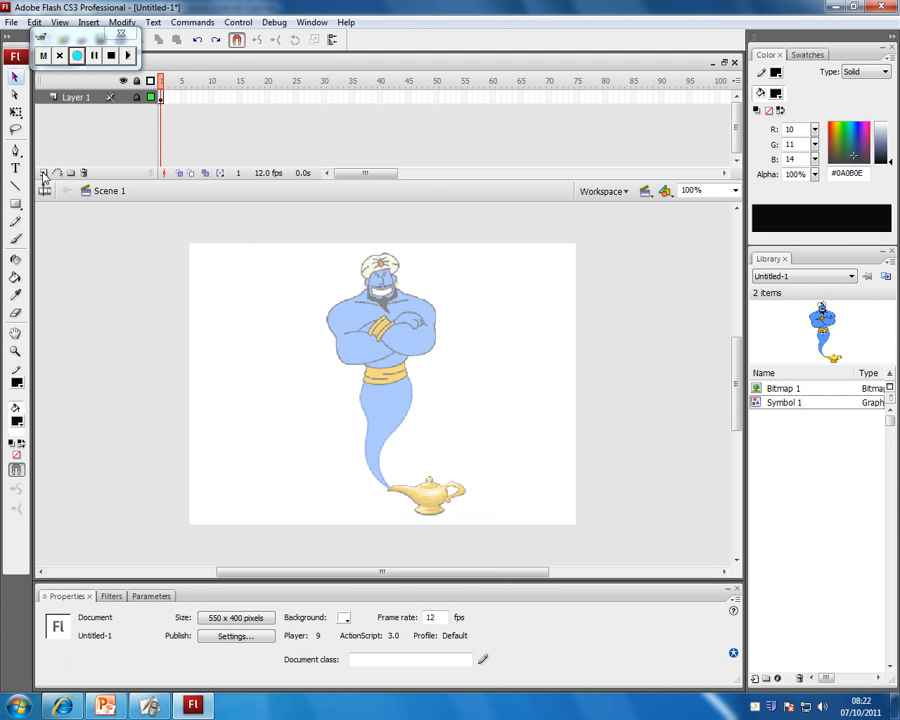
{"action": "left_click", "coordinate": [44, 173]}
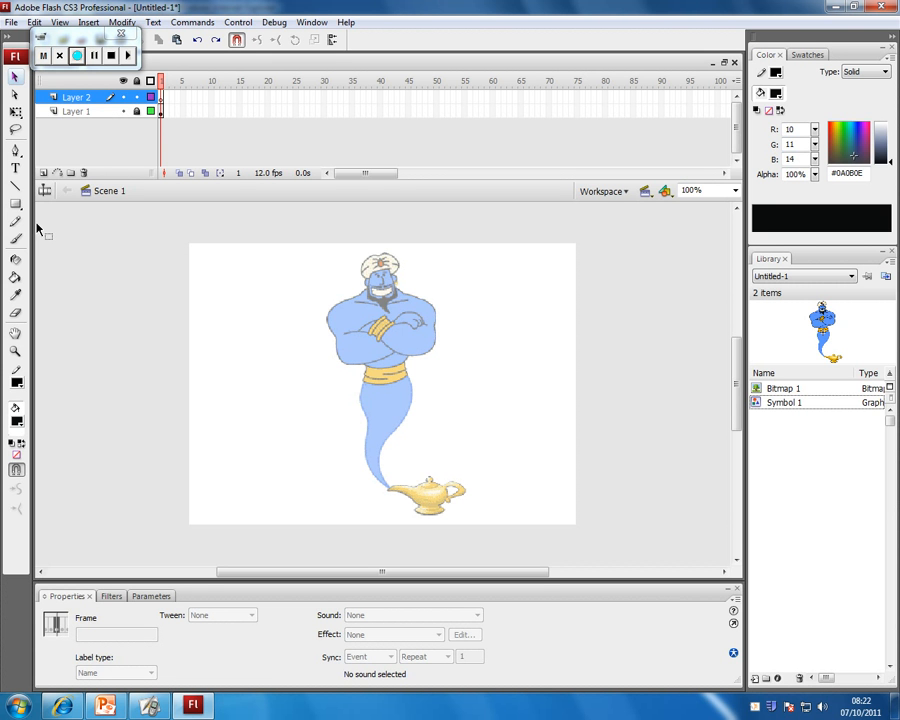
Step: With the Pencil tool and a stroke height of 3, draw two test lines beside the genie on the new layer
{"action": "left_click", "coordinate": [16, 223]}
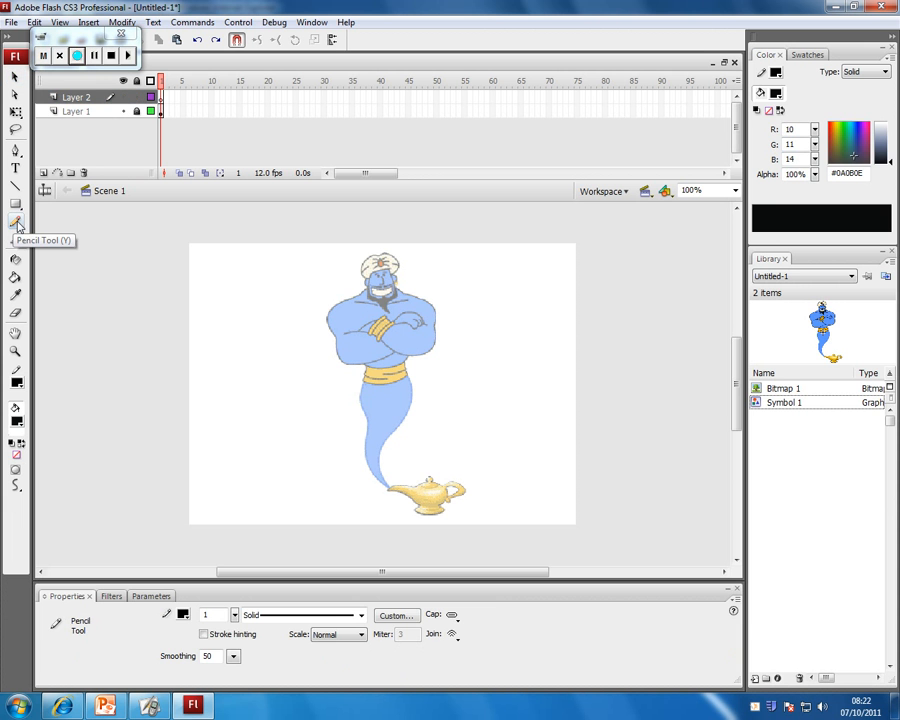
{"action": "left_click", "coordinate": [203, 614]}
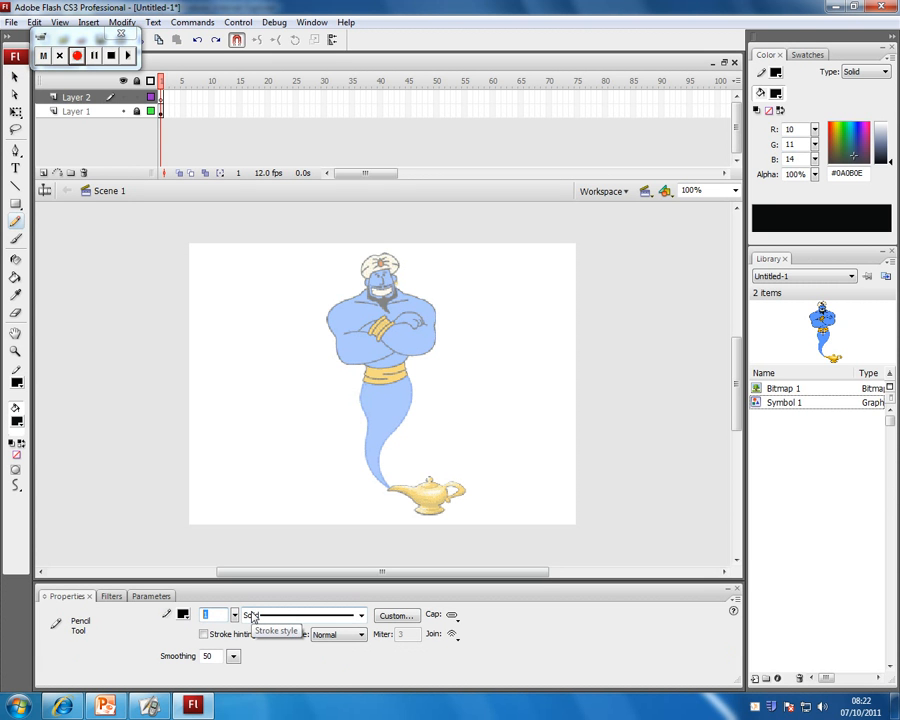
{"action": "type", "text": "3"}
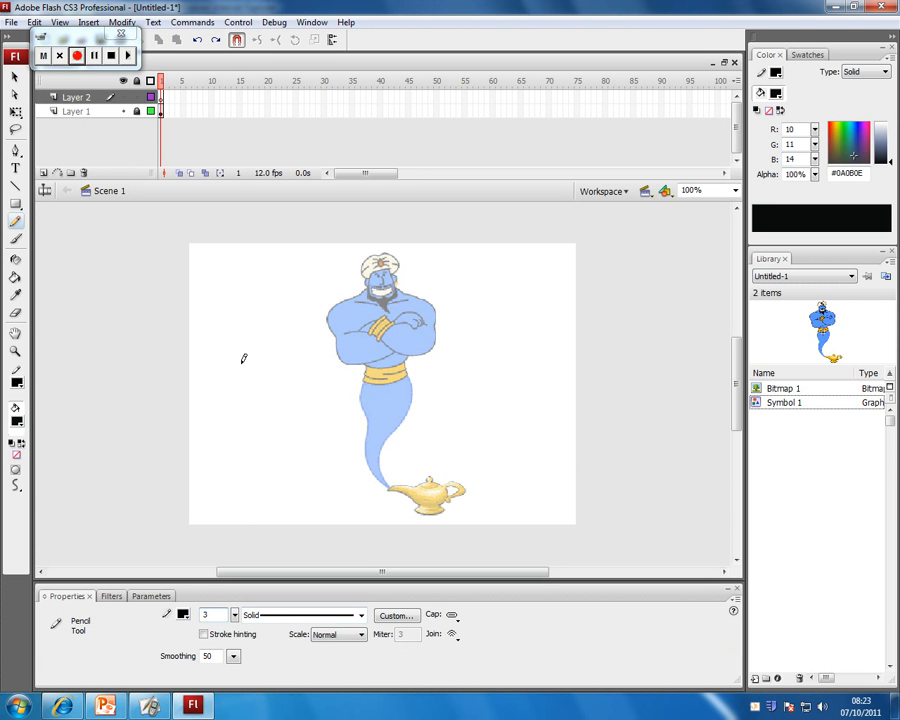
{"action": "left_click_drag", "start_coordinate": [241, 362], "coordinate": [259, 316]}
{"action": "mouse_move", "coordinate": [264, 368]}
{"action": "left_mouse_down"}
{"action": "mouse_move", "coordinate": [268, 322]}
{"action": "mouse_move", "coordinate": [285, 322]}
{"action": "left_mouse_up"}
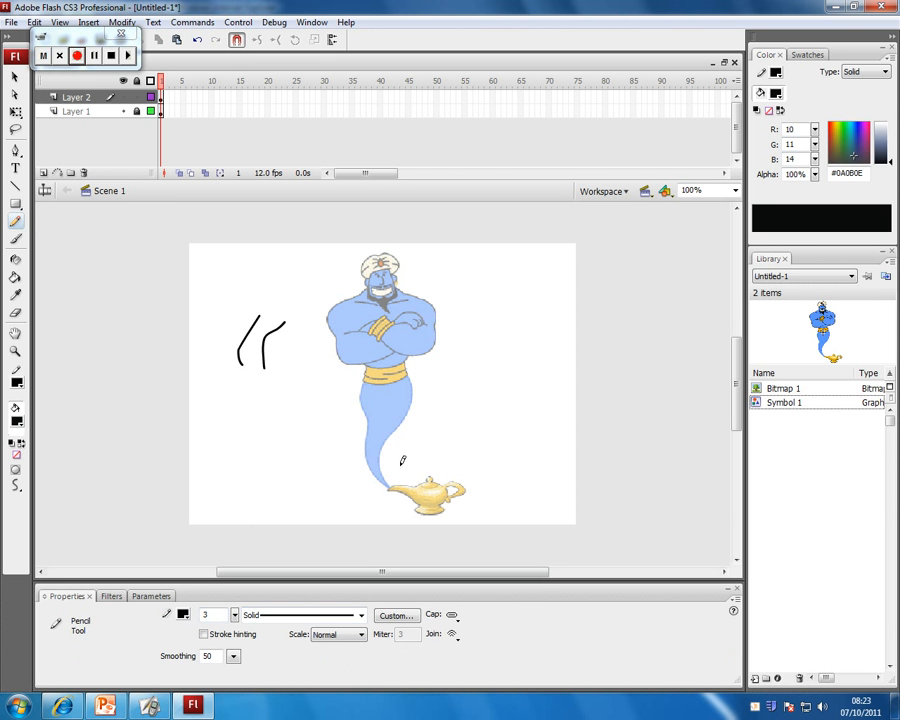
Step: Set the pencil's stroke height to 2 and draw test lines above the thicker ones
{"action": "double_click", "coordinate": [208, 614]}
{"action": "type", "text": "2"}
{"action": "mouse_move", "coordinate": [200, 322]}
{"action": "left_mouse_down"}
{"action": "mouse_move", "coordinate": [233, 272]}
{"action": "mouse_move", "coordinate": [290, 255]}
{"action": "left_mouse_up"}
{"action": "left_click", "coordinate": [210, 616]}
Step: Choose the Smooth pencil mode and draw two long test curves in the stage's lower-left area
{"action": "left_click", "coordinate": [15, 485]}
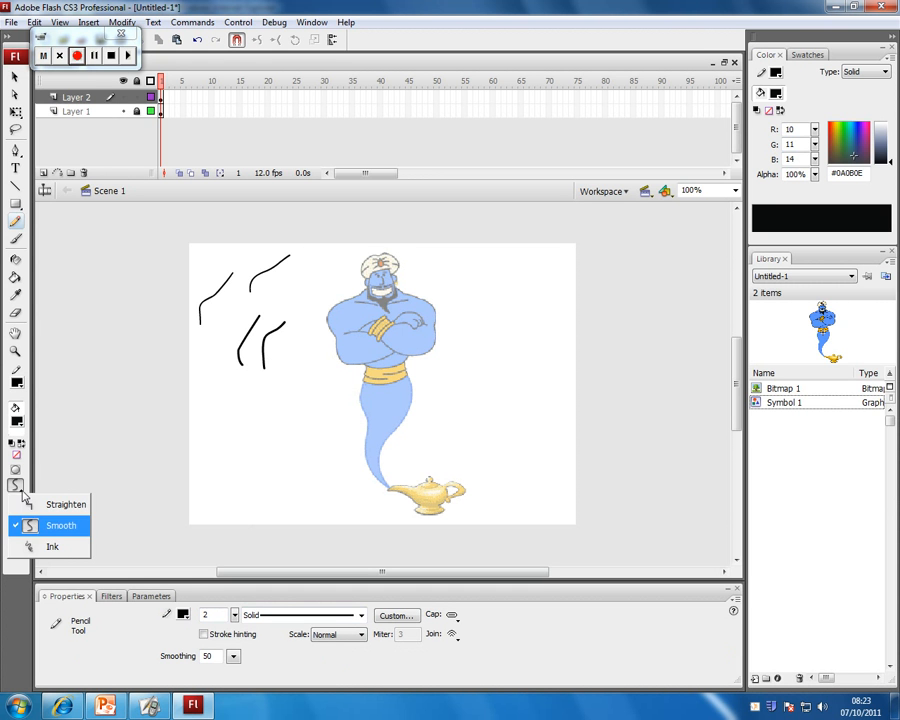
{"action": "left_click", "coordinate": [60, 527]}
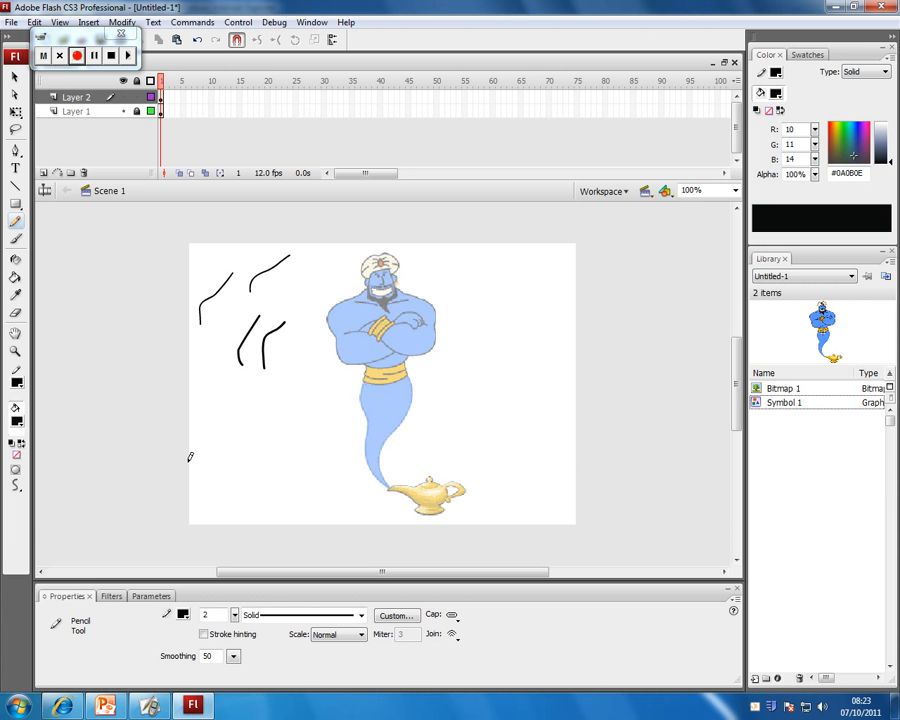
{"action": "mouse_move", "coordinate": [227, 488]}
{"action": "left_mouse_down"}
{"action": "mouse_move", "coordinate": [213, 447]}
{"action": "mouse_move", "coordinate": [277, 406]}
{"action": "left_mouse_up"}
{"action": "mouse_move", "coordinate": [260, 463]}
{"action": "left_mouse_down"}
{"action": "mouse_move", "coordinate": [304, 444]}
{"action": "mouse_move", "coordinate": [330, 385]}
{"action": "left_mouse_up"}
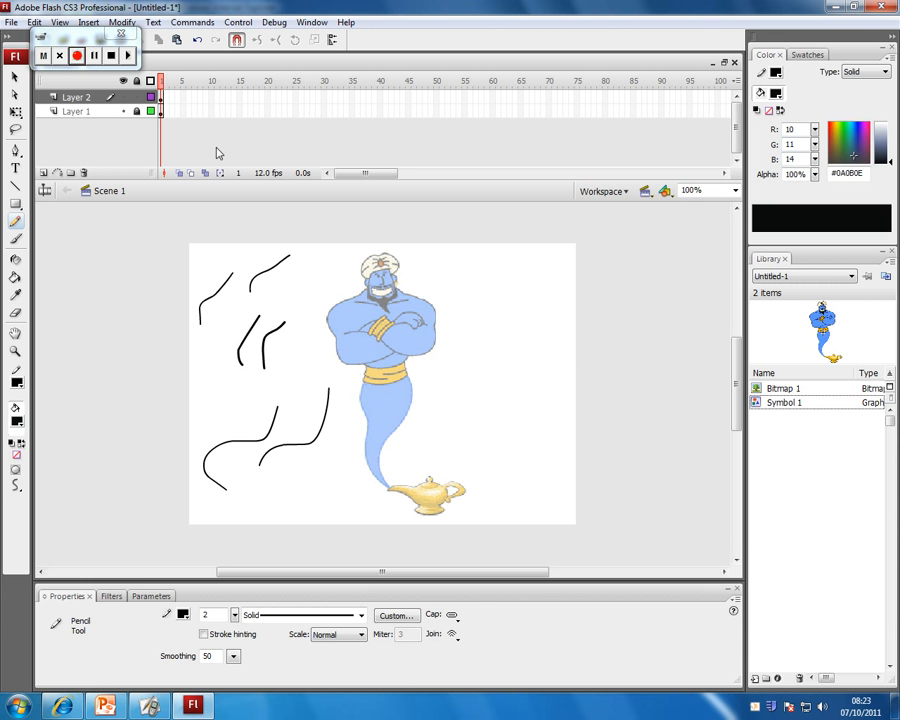
Step: Delete all the test strokes on Layer 2
{"action": "left_click", "coordinate": [72, 98]}
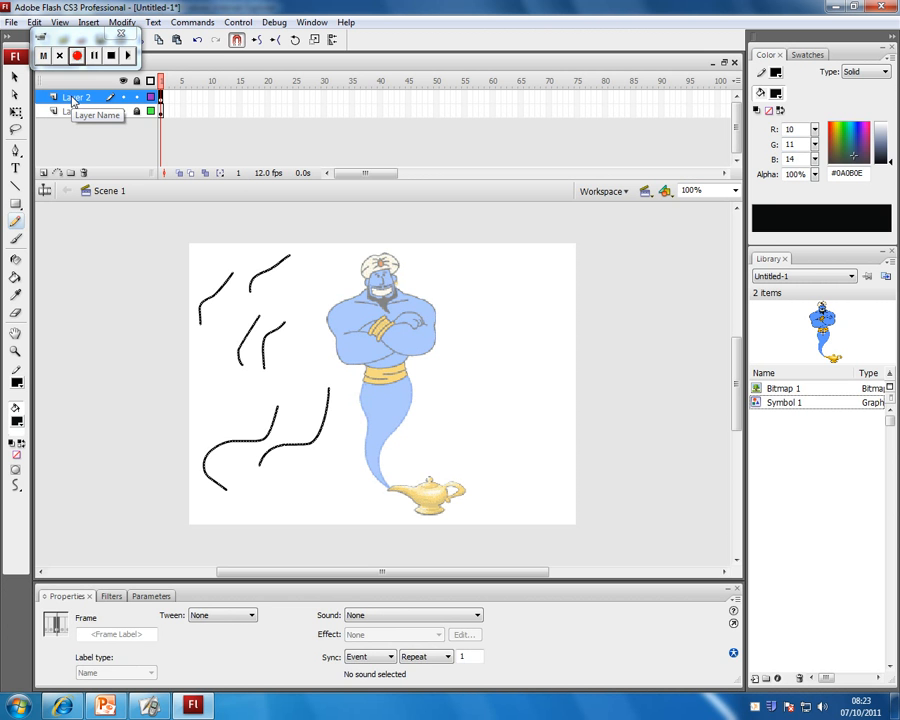
{"action": "key", "text": "Delete"}
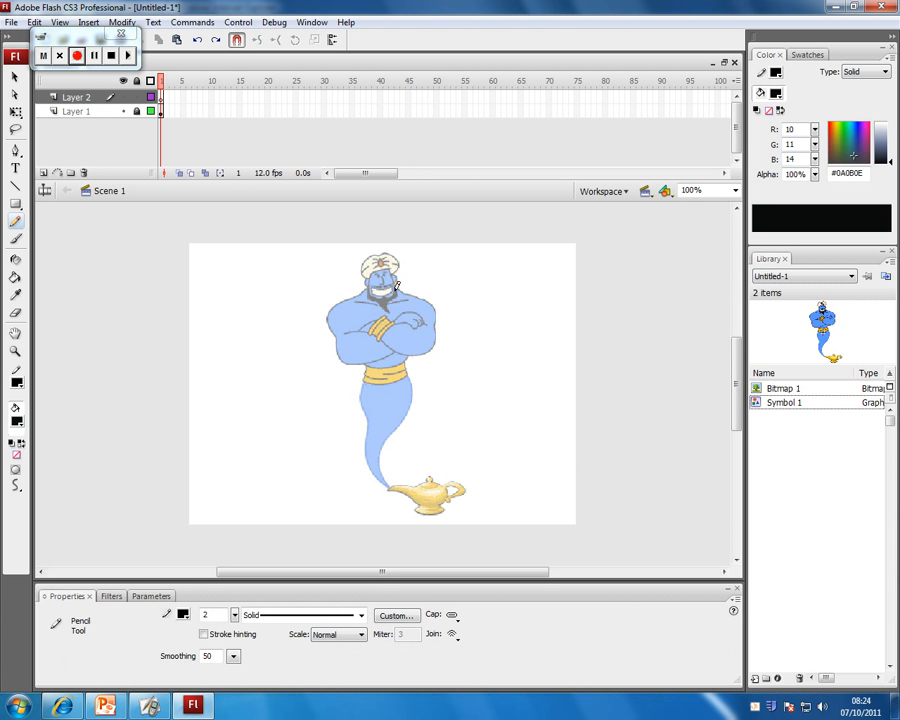
Step: Trace the outlines of the genie's turban, face, beard and both ears with the Pencil tool on Layer 2
{"action": "key", "text": "ctrl+equal"}
{"action": "key", "text": "ctrl+equal"}
{"action": "key", "text": "ctrl+equal"}
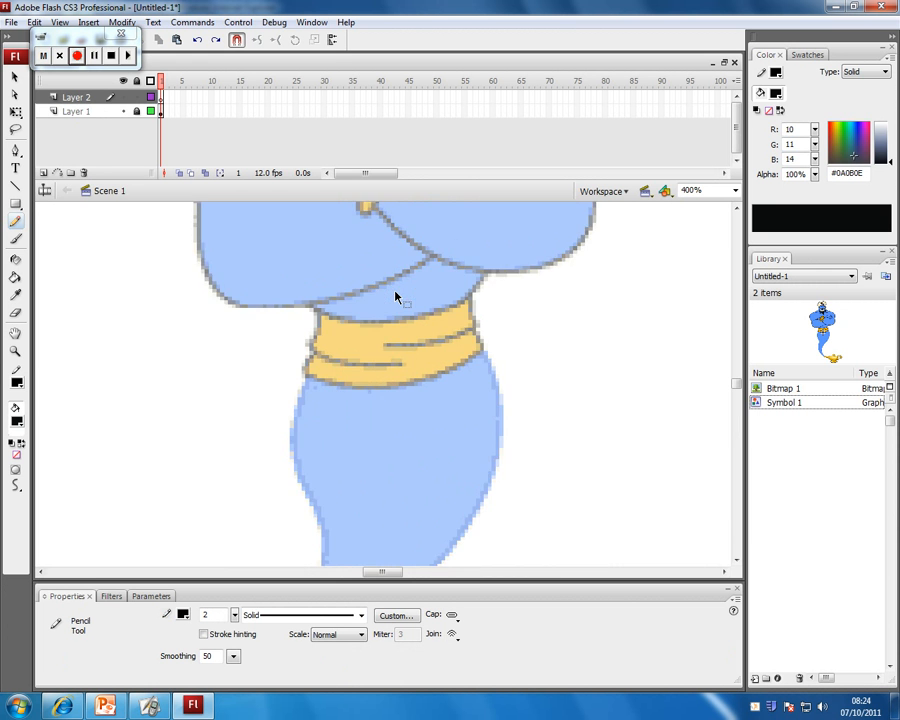
{"action": "key", "text": "ctrl+minus"}
{"action": "key", "text": "ctrl+minus"}
{"action": "key", "text": "ctrl+minus"}
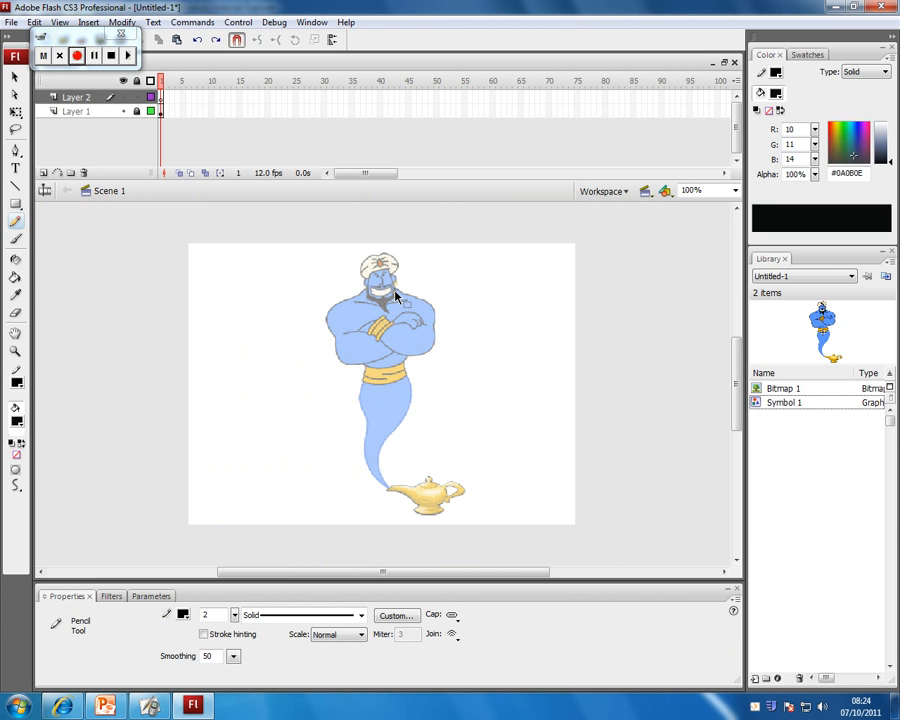
{"action": "key", "text": "ctrl+equal"}
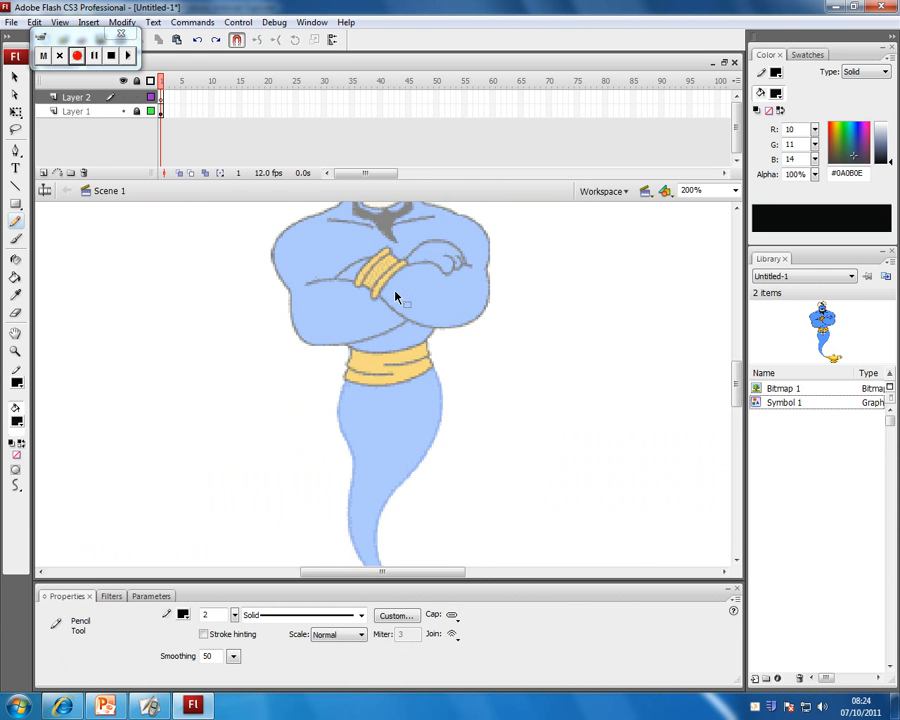
{"action": "key", "text": "ctrl+equal"}
{"action": "scroll", "coordinate": [395, 292], "scroll_direction": "up", "scroll_amount": 10}
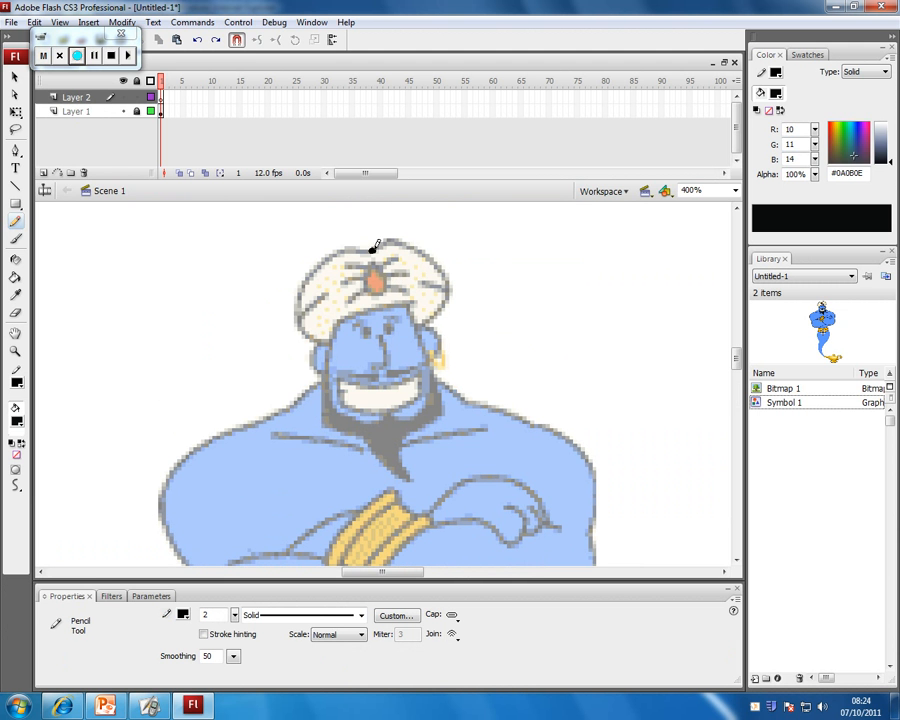
{"action": "mouse_move", "coordinate": [372, 248]}
{"action": "left_mouse_down"}
{"action": "mouse_move", "coordinate": [447, 264]}
{"action": "mouse_move", "coordinate": [445, 306]}
{"action": "mouse_move", "coordinate": [415, 322]}
{"action": "mouse_move", "coordinate": [406, 298]}
{"action": "mouse_move", "coordinate": [341, 315]}
{"action": "mouse_move", "coordinate": [329, 336]}
{"action": "mouse_move", "coordinate": [316, 337]}
{"action": "mouse_move", "coordinate": [300, 321]}
{"action": "mouse_move", "coordinate": [296, 276]}
{"action": "mouse_move", "coordinate": [317, 254]}
{"action": "mouse_move", "coordinate": [386, 241]}
{"action": "left_mouse_up"}
{"action": "mouse_move", "coordinate": [333, 339]}
{"action": "left_mouse_down"}
{"action": "mouse_move", "coordinate": [339, 408]}
{"action": "mouse_move", "coordinate": [361, 422]}
{"action": "mouse_move", "coordinate": [424, 406]}
{"action": "mouse_move", "coordinate": [431, 355]}
{"action": "mouse_move", "coordinate": [442, 408]}
{"action": "mouse_move", "coordinate": [402, 442]}
{"action": "mouse_move", "coordinate": [411, 482]}
{"action": "mouse_move", "coordinate": [328, 418]}
{"action": "mouse_move", "coordinate": [324, 366]}
{"action": "mouse_move", "coordinate": [318, 333]}
{"action": "left_mouse_up"}
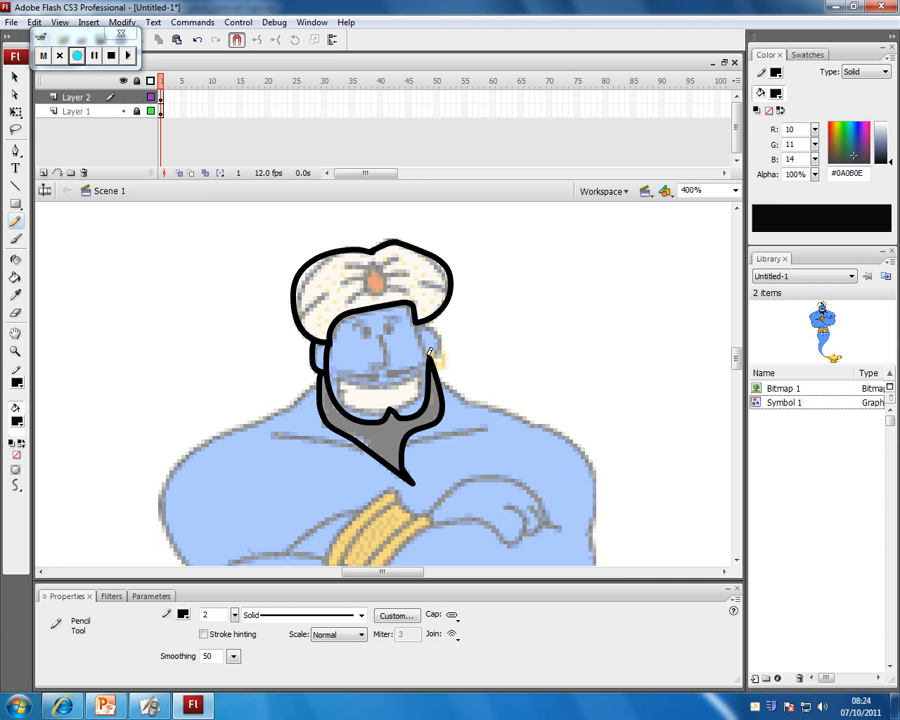
{"action": "left_click_drag", "start_coordinate": [424, 335], "coordinate": [426, 320]}
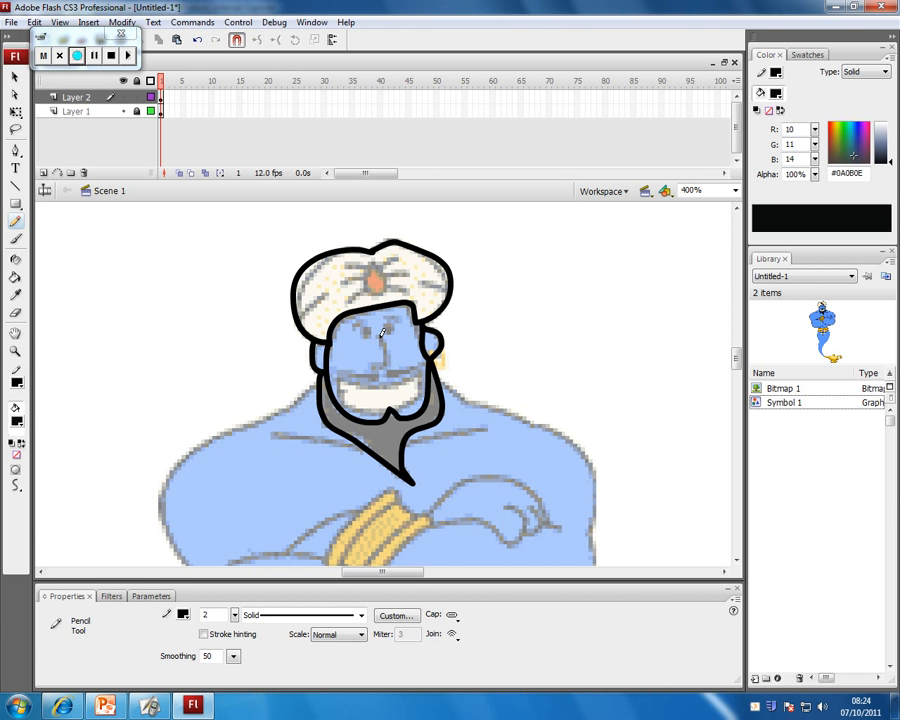
Step: Trace the nose, moustache line, mouth and eyebrows with the Pencil tool, and dot in both eyes with the Brush tool
{"action": "mouse_move", "coordinate": [382, 338]}
{"action": "left_mouse_down"}
{"action": "mouse_move", "coordinate": [386, 357]}
{"action": "mouse_move", "coordinate": [347, 393]}
{"action": "mouse_move", "coordinate": [368, 403]}
{"action": "mouse_move", "coordinate": [413, 399]}
{"action": "mouse_move", "coordinate": [379, 378]}
{"action": "mouse_move", "coordinate": [346, 378]}
{"action": "mouse_move", "coordinate": [347, 366]}
{"action": "mouse_move", "coordinate": [371, 365]}
{"action": "left_mouse_up"}
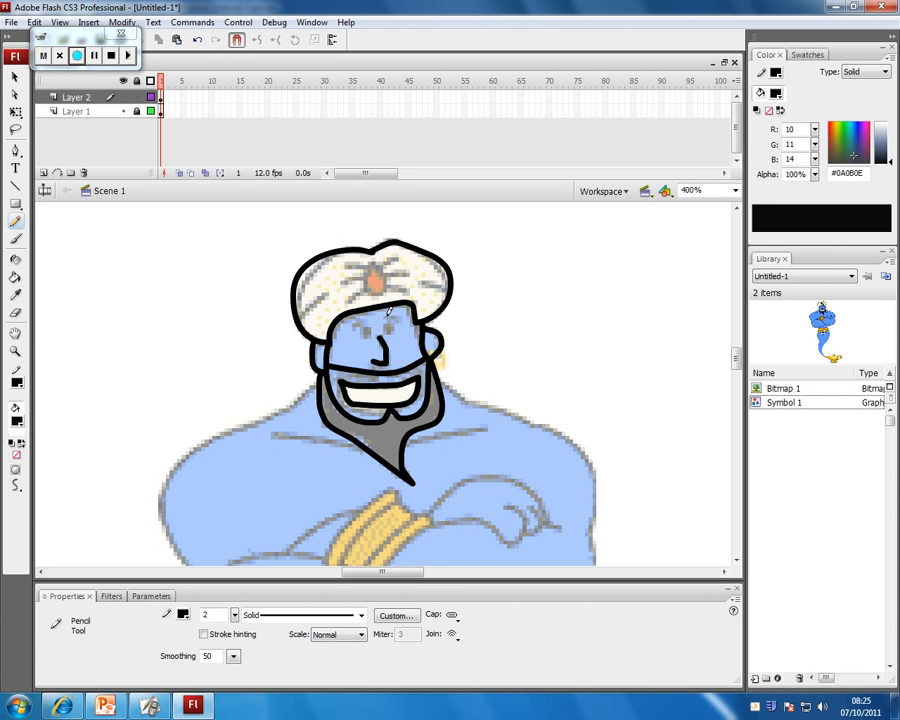
{"action": "mouse_move", "coordinate": [384, 318]}
{"action": "left_mouse_down"}
{"action": "mouse_move", "coordinate": [404, 317]}
{"action": "mouse_move", "coordinate": [365, 323]}
{"action": "left_mouse_up"}
{"action": "key", "text": "ctrl+z"}
{"action": "key", "text": "ctrl+z"}
{"action": "left_click", "coordinate": [16, 238]}
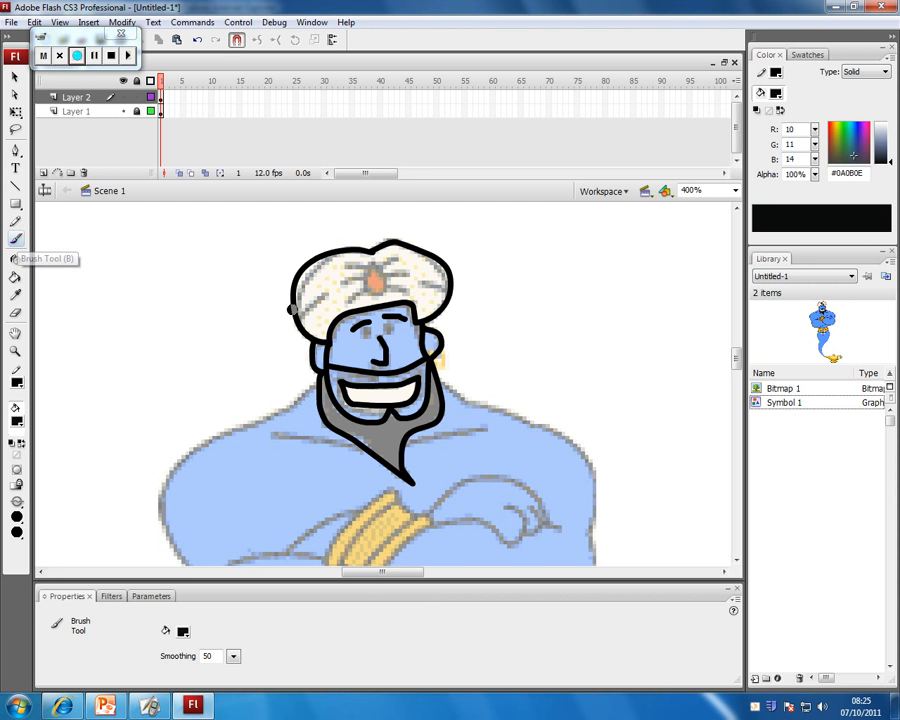
{"action": "left_click", "coordinate": [367, 333]}
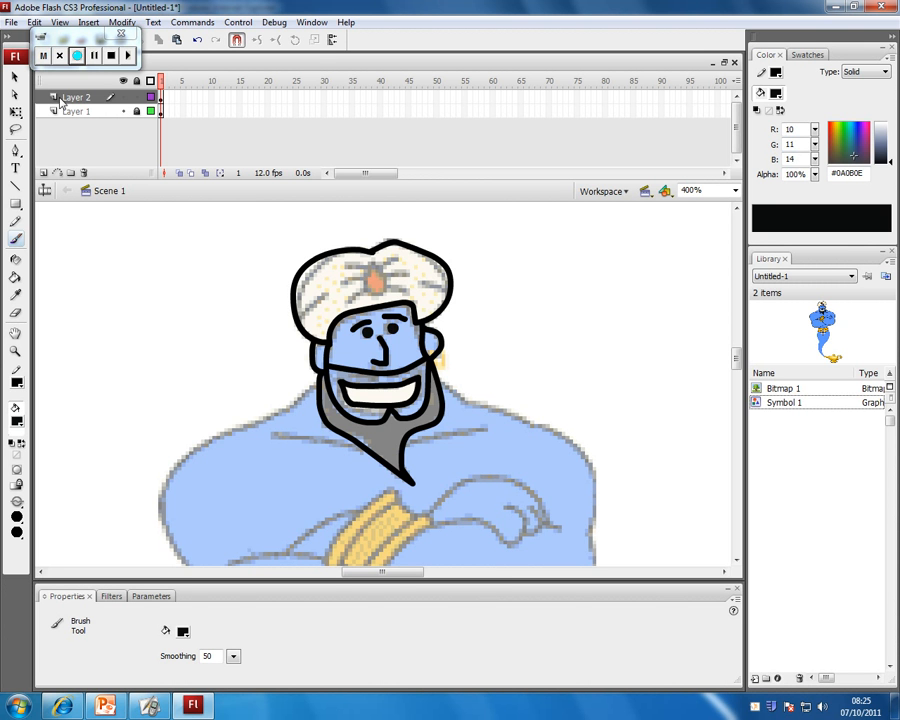
Step: Bend both sides of the turban outline and the beard's lower-left edge to match the picture, using the Selection tool
{"action": "left_click", "coordinate": [14, 78]}
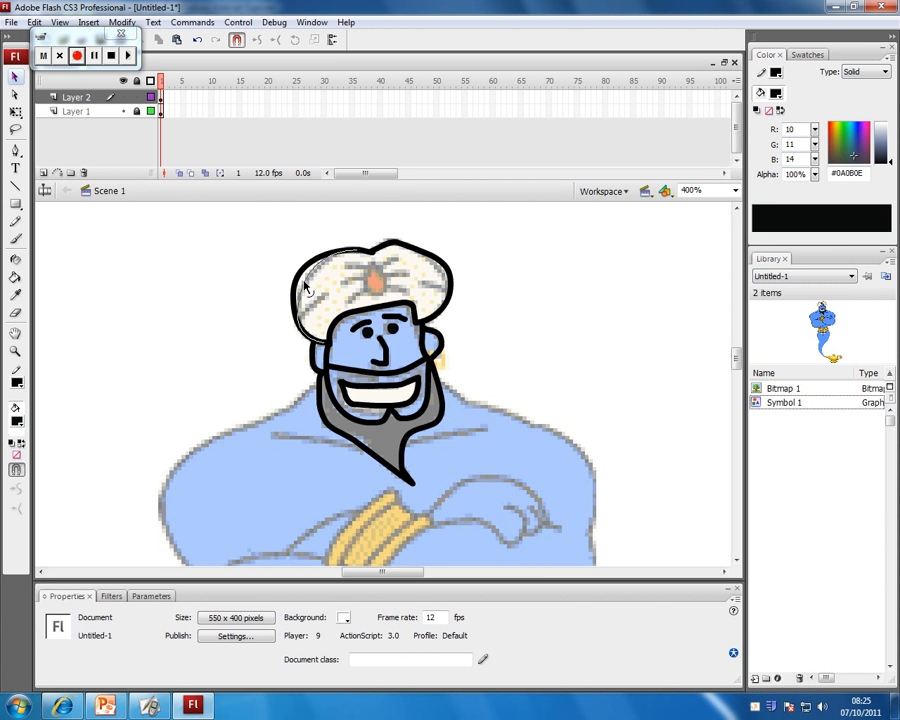
{"action": "left_click_drag", "start_coordinate": [305, 287], "coordinate": [303, 288]}
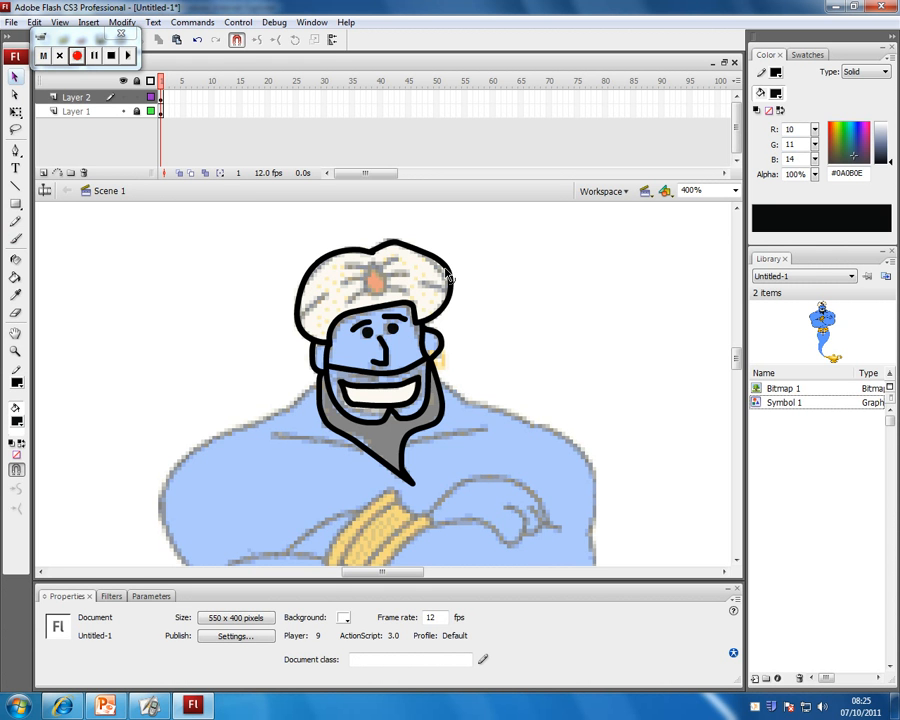
{"action": "left_click_drag", "start_coordinate": [447, 276], "coordinate": [448, 281]}
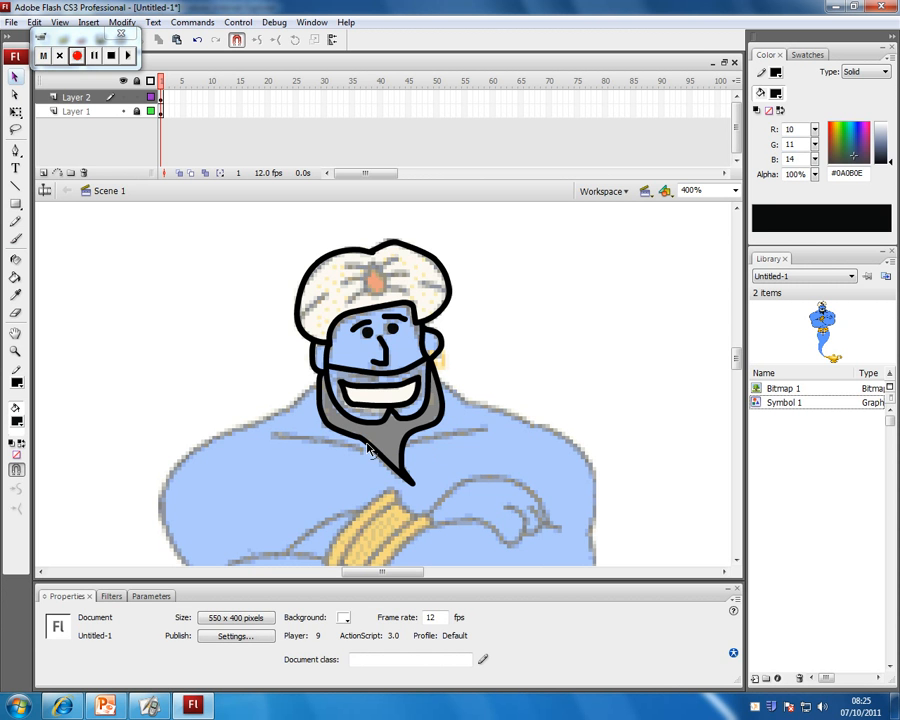
{"action": "double_click", "coordinate": [367, 451]}
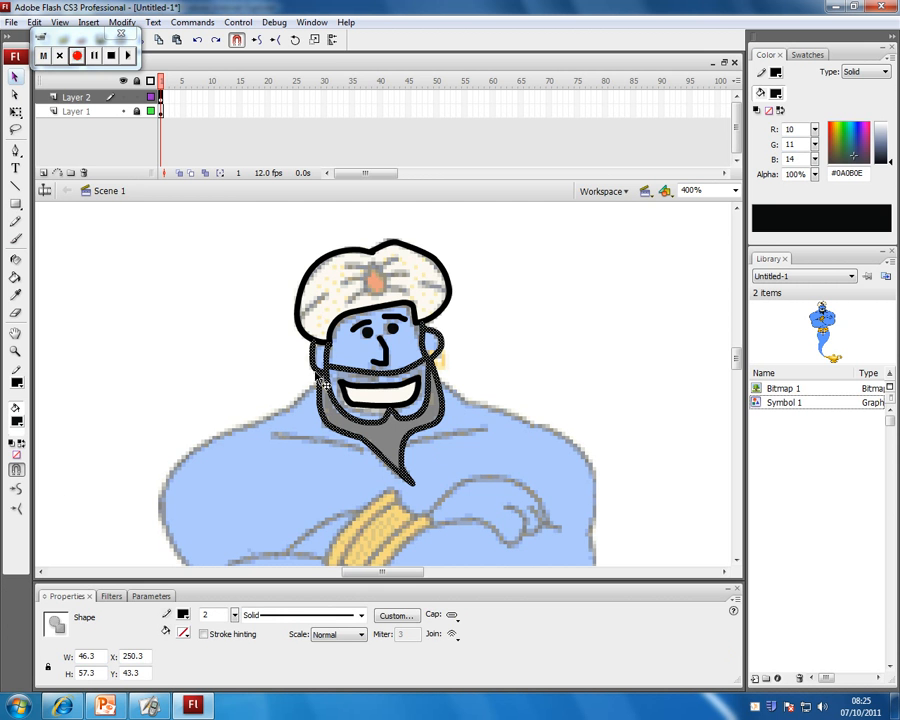
{"action": "left_click", "coordinate": [462, 335]}
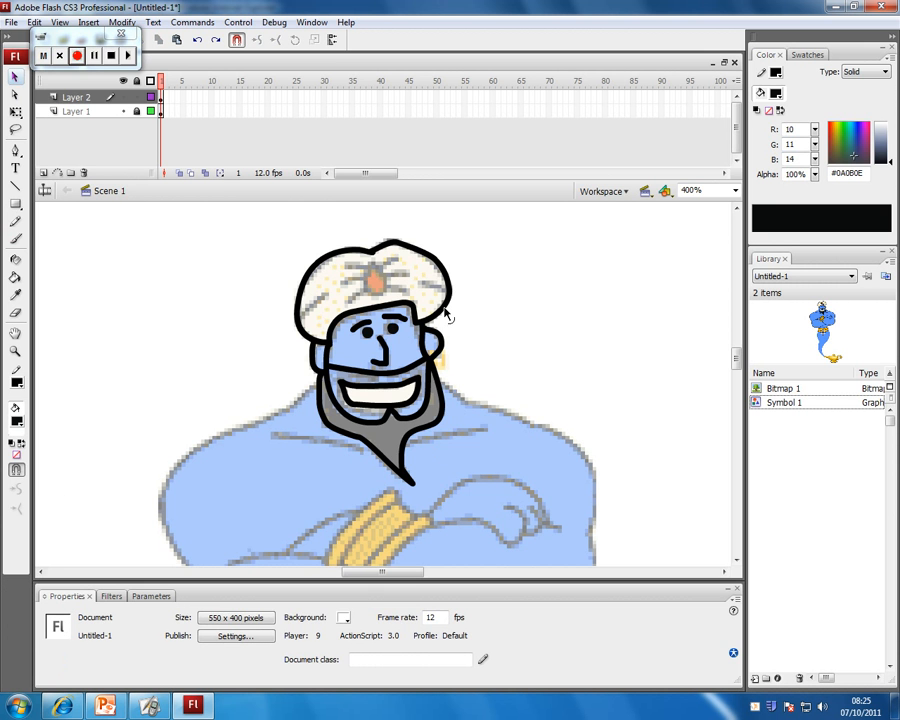
Step: Smooth the right and left halves of the turban's outer outline with the Smooth option
{"action": "left_click", "coordinate": [446, 312]}
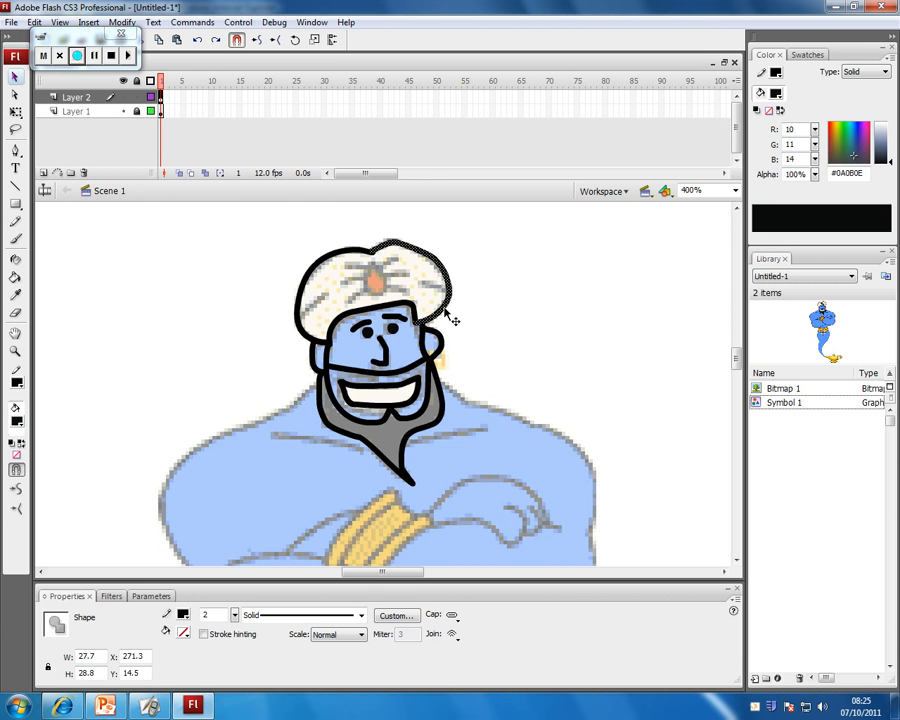
{"action": "left_click", "coordinate": [17, 490]}
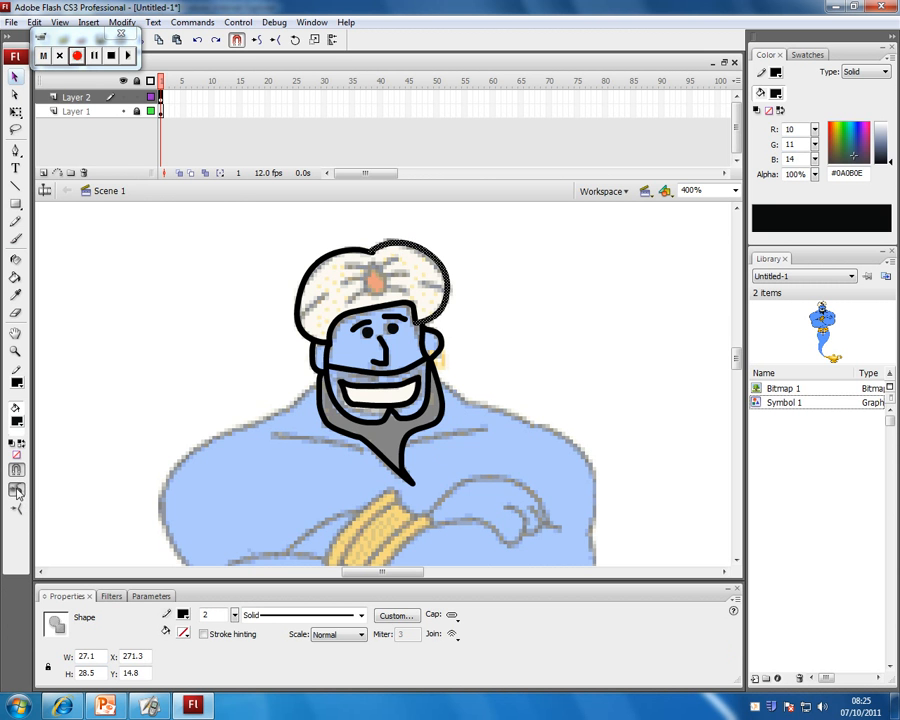
{"action": "left_click", "coordinate": [119, 371]}
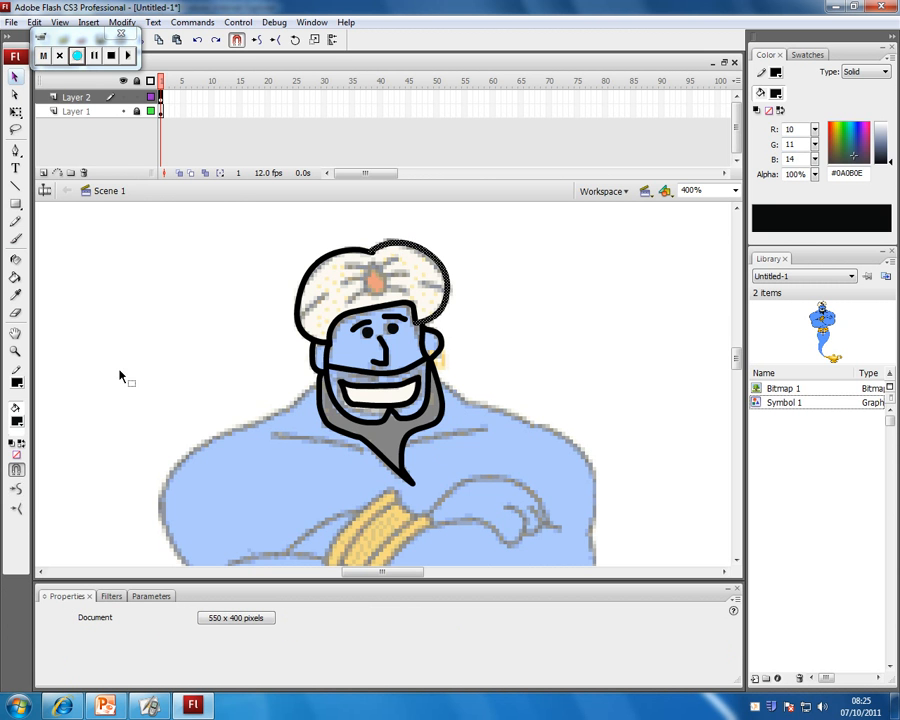
{"action": "left_click", "coordinate": [324, 265]}
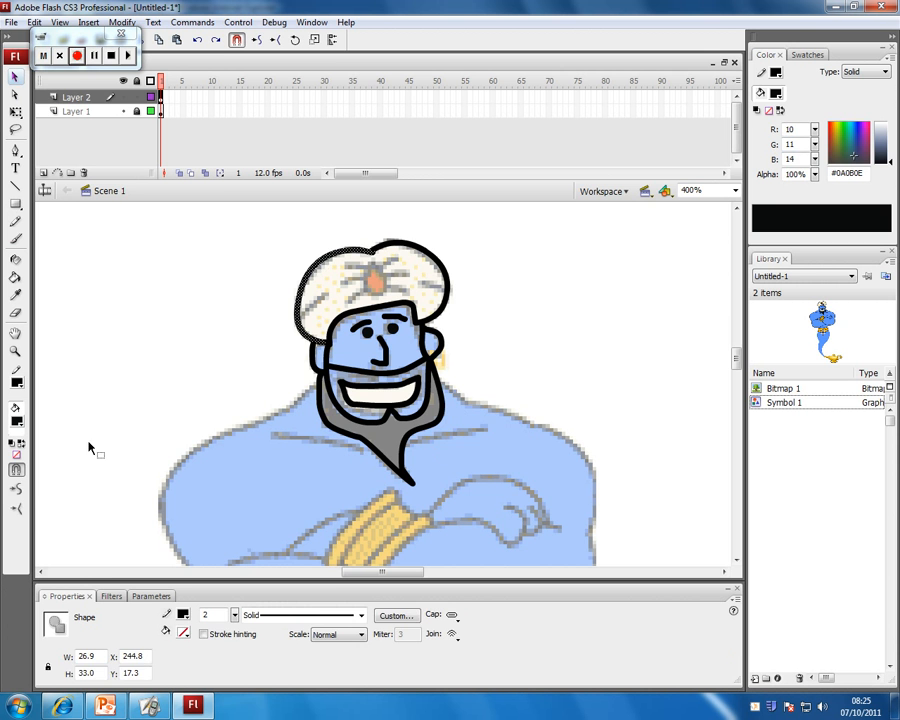
{"action": "left_click", "coordinate": [17, 490]}
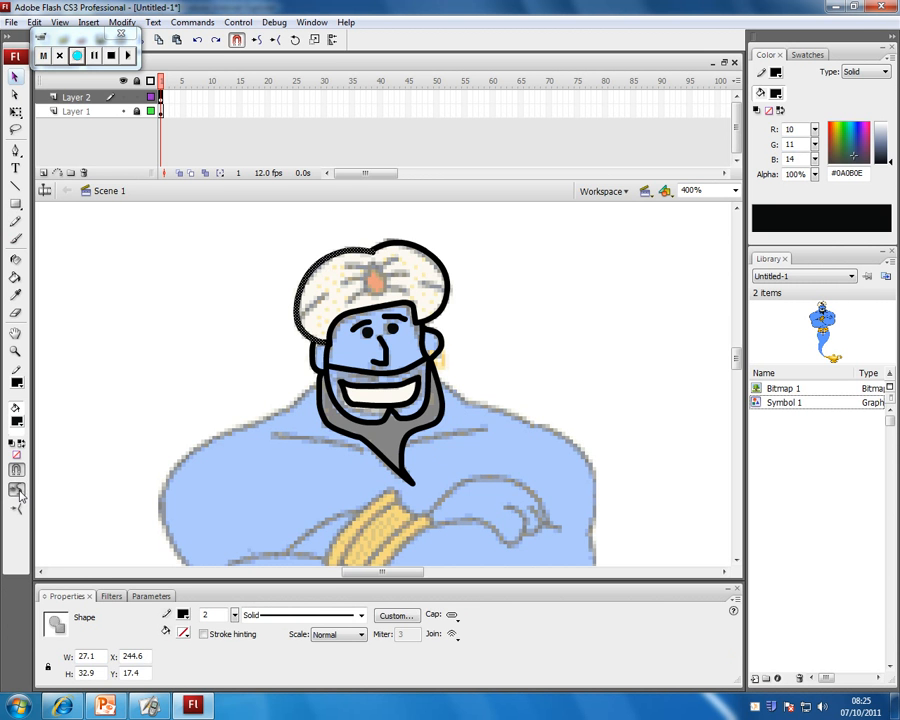
{"action": "left_click", "coordinate": [152, 400]}
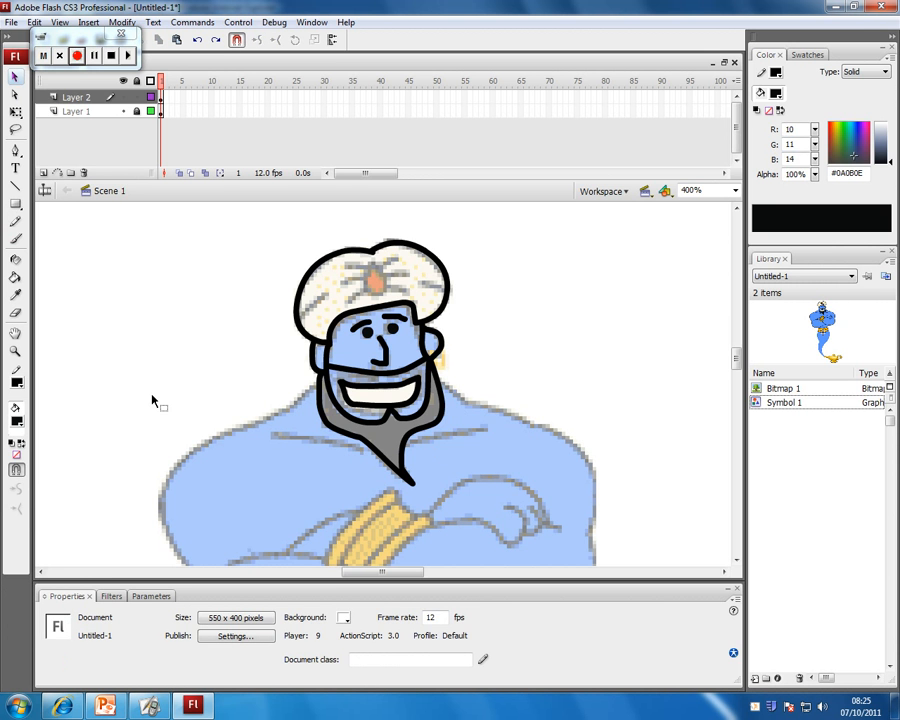
Step: Smooth the beard's left outline, and reshape the moustache line and the beard's right edge by bending them
{"action": "left_click", "coordinate": [337, 432]}
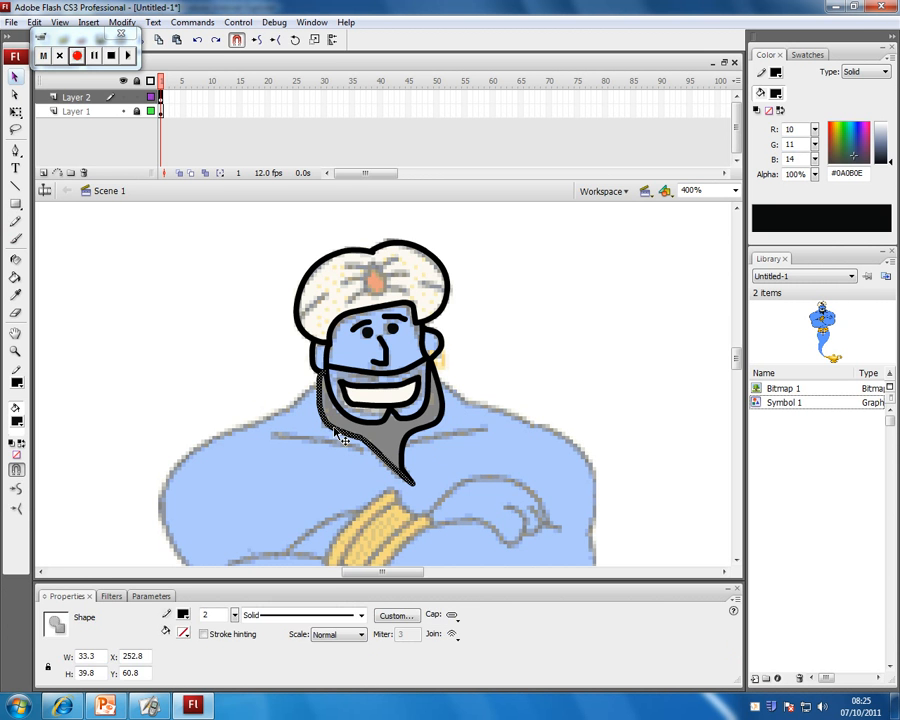
{"action": "left_click", "coordinate": [17, 490]}
{"action": "left_click", "coordinate": [152, 418]}
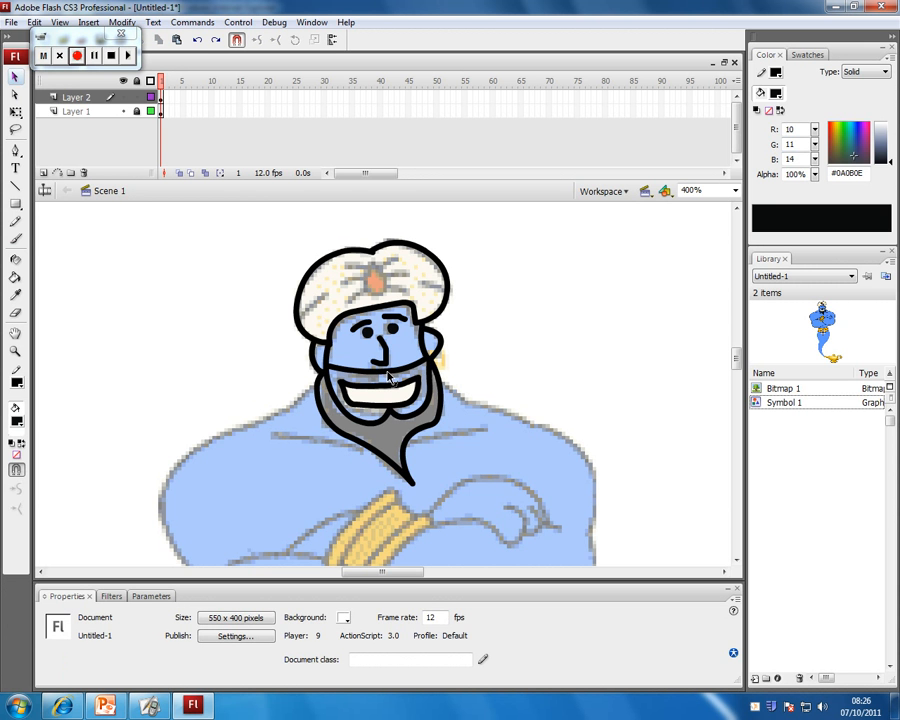
{"action": "left_click_drag", "start_coordinate": [387, 374], "coordinate": [406, 374]}
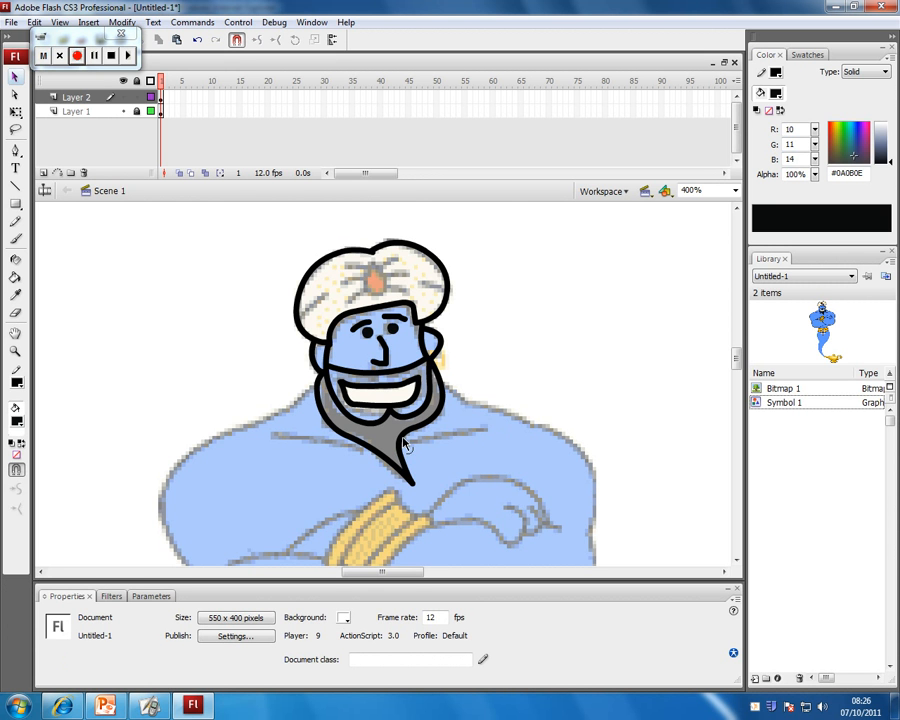
{"action": "left_click_drag", "start_coordinate": [414, 440], "coordinate": [407, 446]}
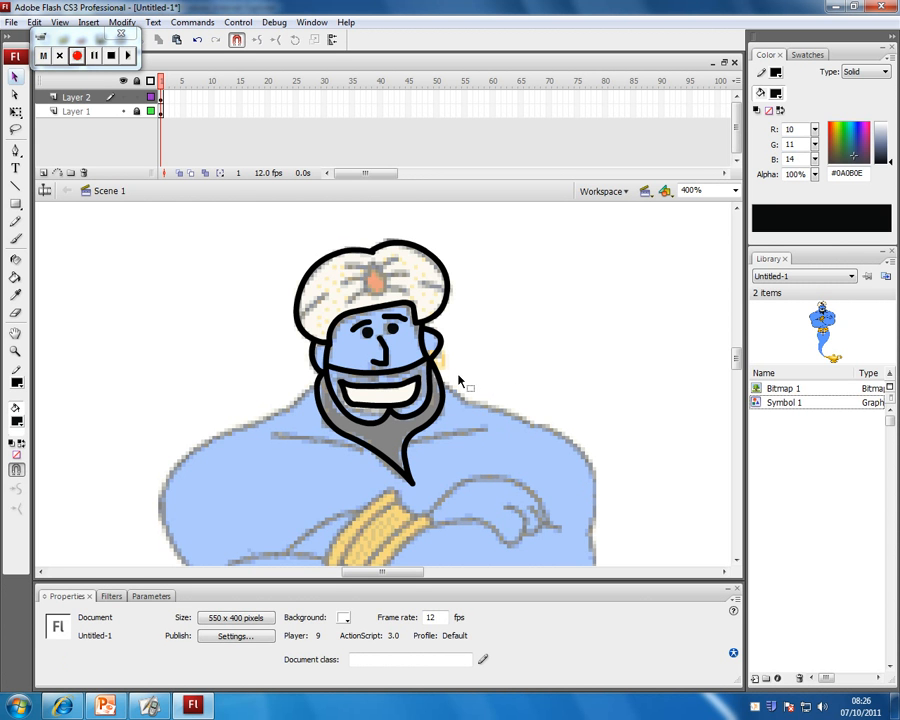
{"action": "left_click", "coordinate": [95, 57]}
{"action": "left_click", "coordinate": [78, 56]}
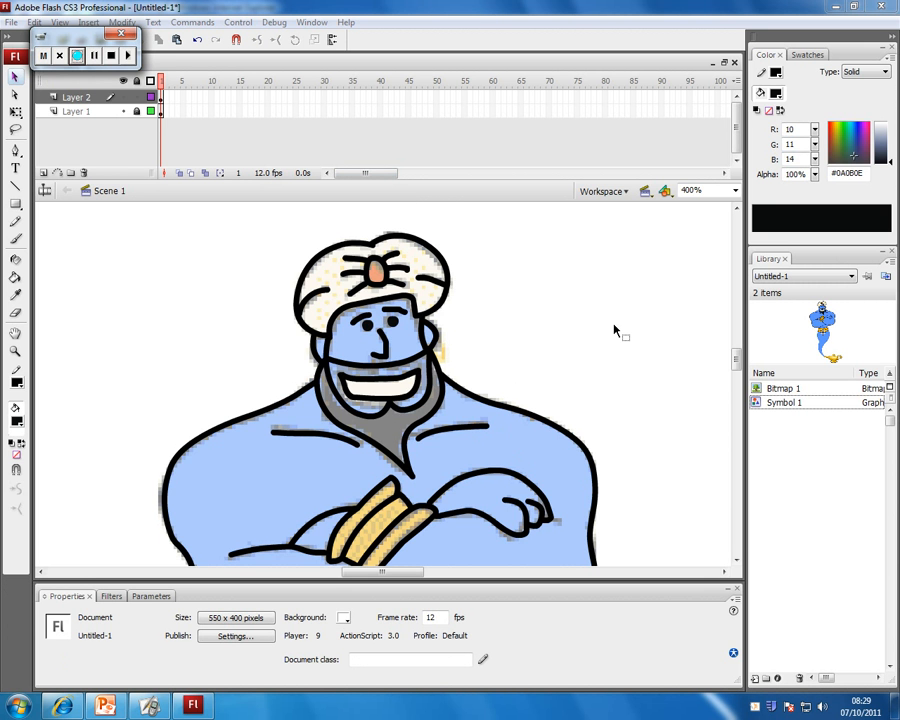
Step: Adjust the upper tip of the genie's wristband outline to fit the picture underneath
{"action": "mouse_move", "coordinate": [737, 359]}
{"action": "left_mouse_down"}
{"action": "mouse_move", "coordinate": [737, 368]}
{"action": "mouse_move", "coordinate": [736, 356]}
{"action": "left_mouse_up"}
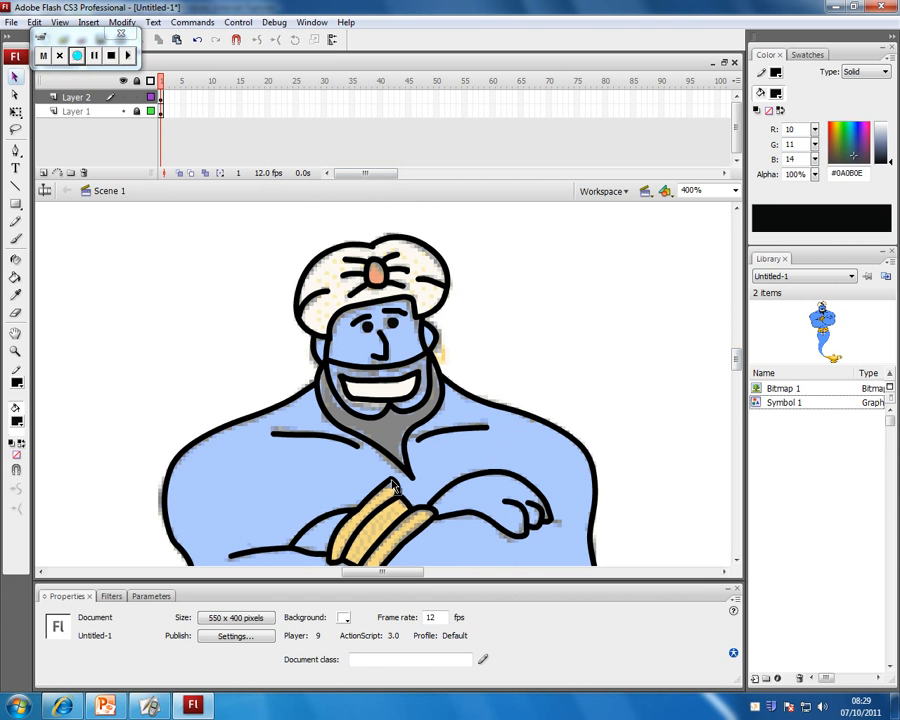
{"action": "left_click_drag", "start_coordinate": [394, 482], "coordinate": [390, 481]}
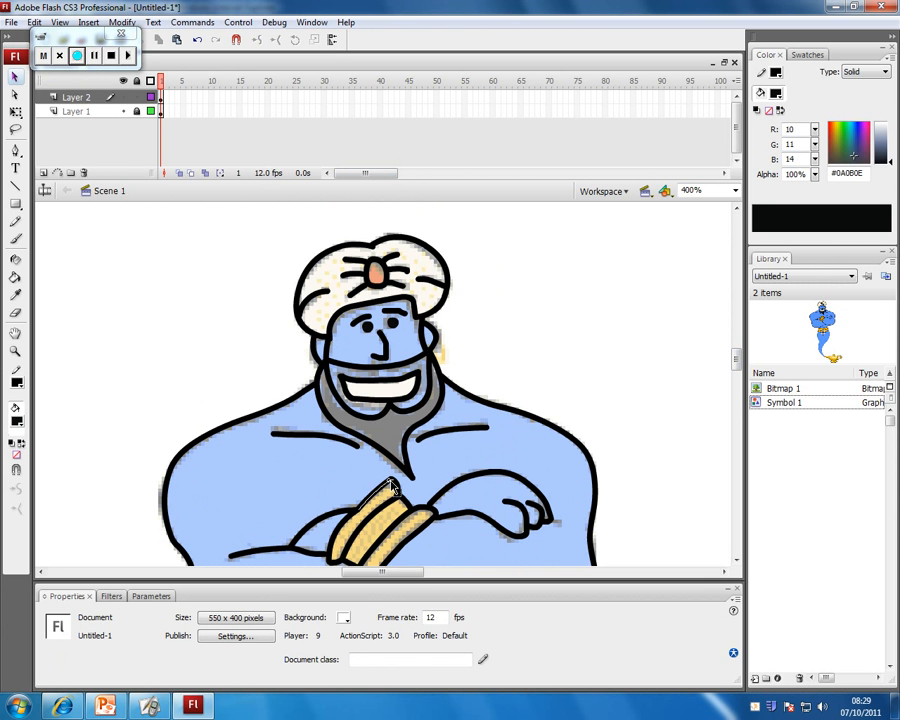
{"action": "left_click", "coordinate": [496, 417]}
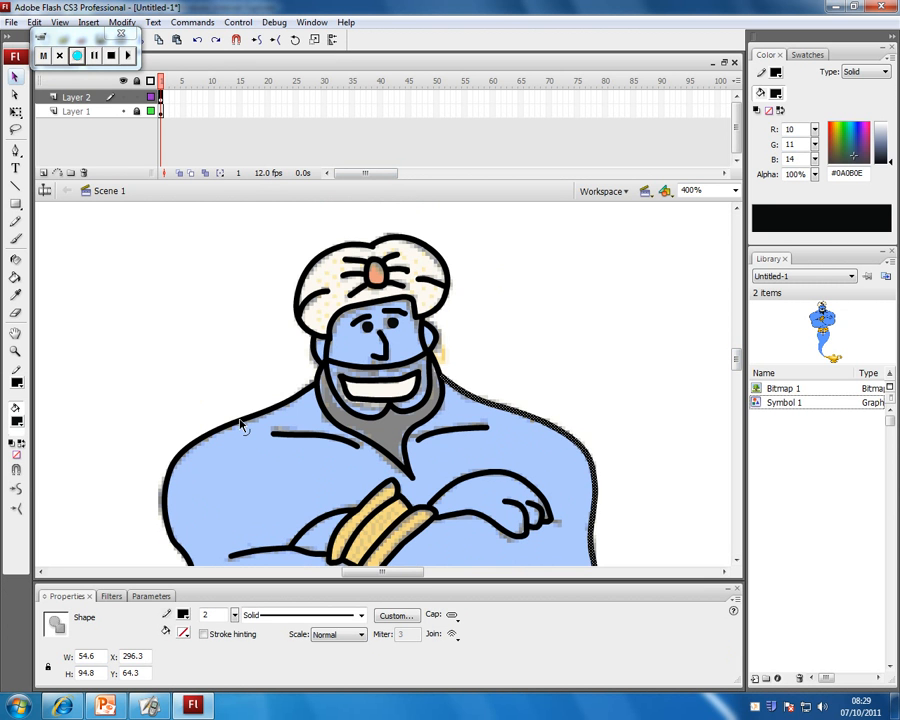
{"action": "left_click", "coordinate": [215, 378]}
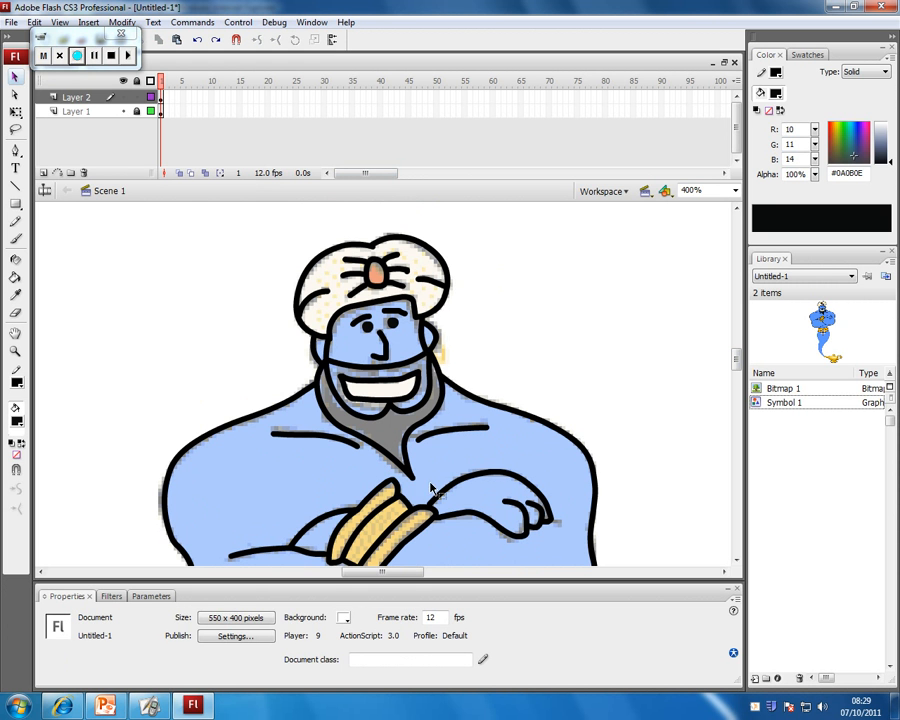
Step: Smooth the lower line of the right-hand forearm and the curved line over the top of its hand
{"action": "left_click", "coordinate": [490, 531]}
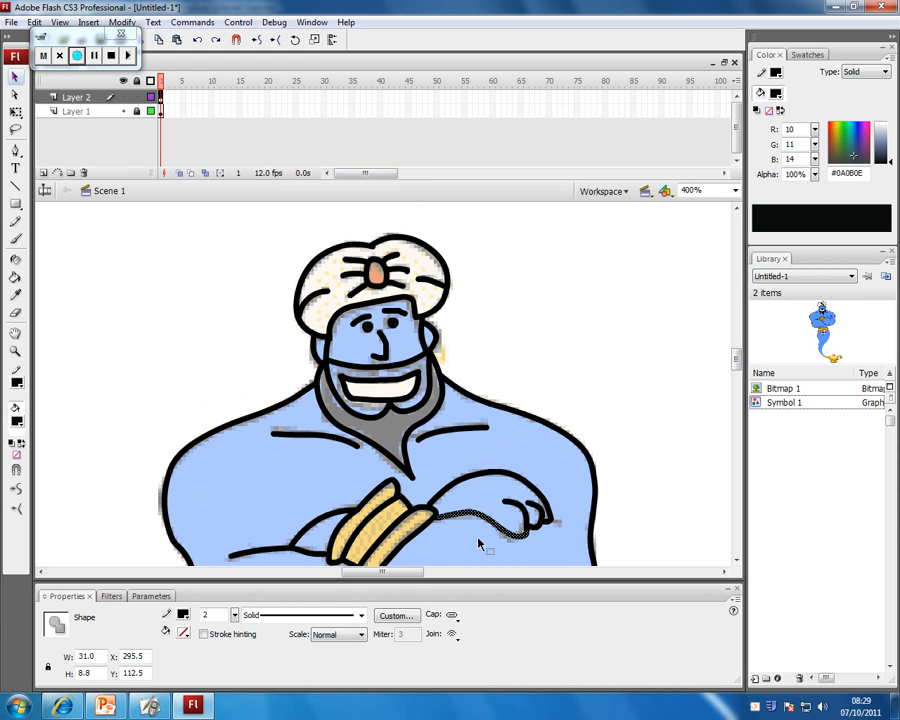
{"action": "left_click", "coordinate": [16, 490]}
{"action": "left_click", "coordinate": [144, 356]}
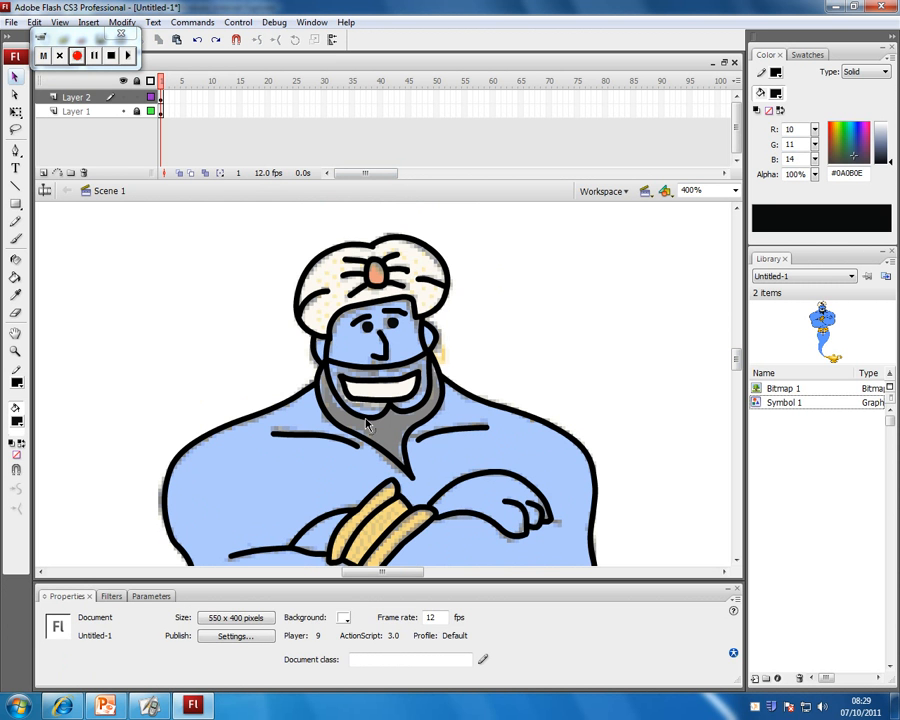
{"action": "left_click", "coordinate": [533, 494]}
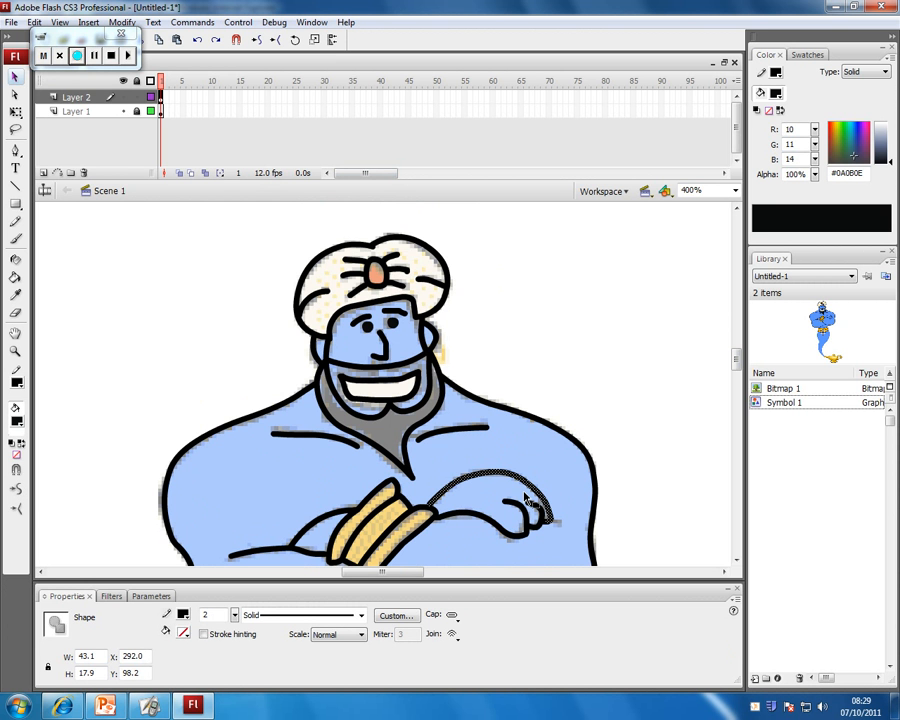
{"action": "left_click", "coordinate": [17, 490]}
{"action": "left_click", "coordinate": [166, 382]}
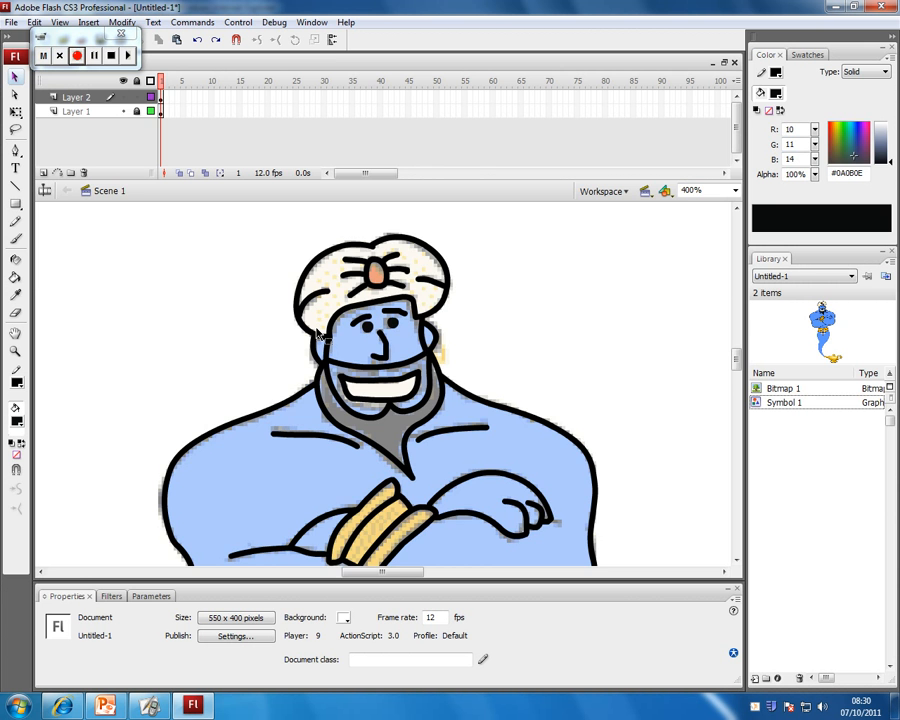
Step: Unlock Layer 1, which holds the faded genie picture
{"action": "key", "text": "ctrl+minus"}
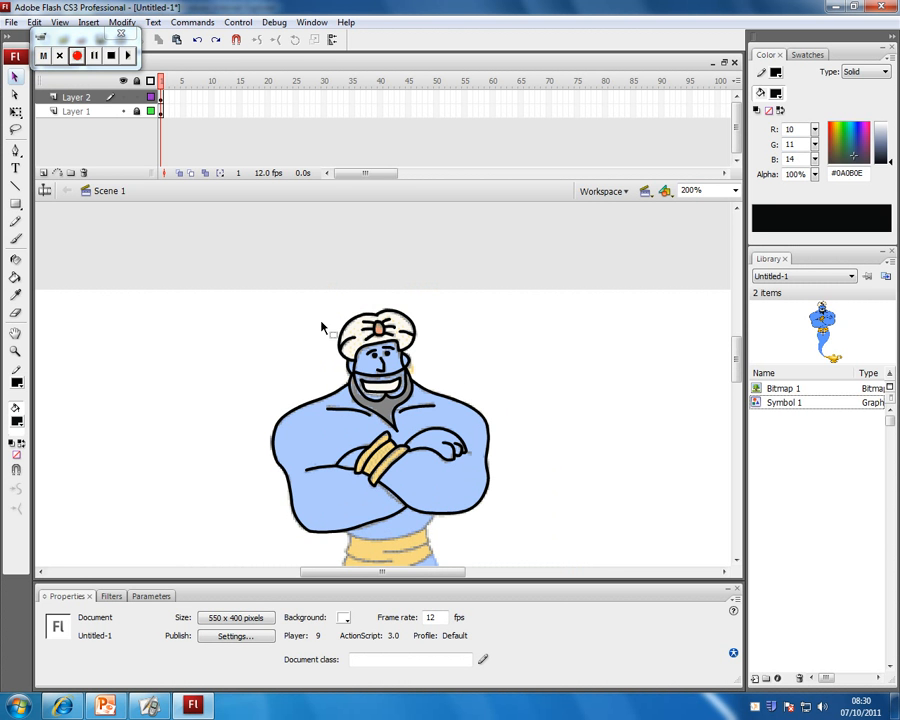
{"action": "left_click", "coordinate": [137, 112]}
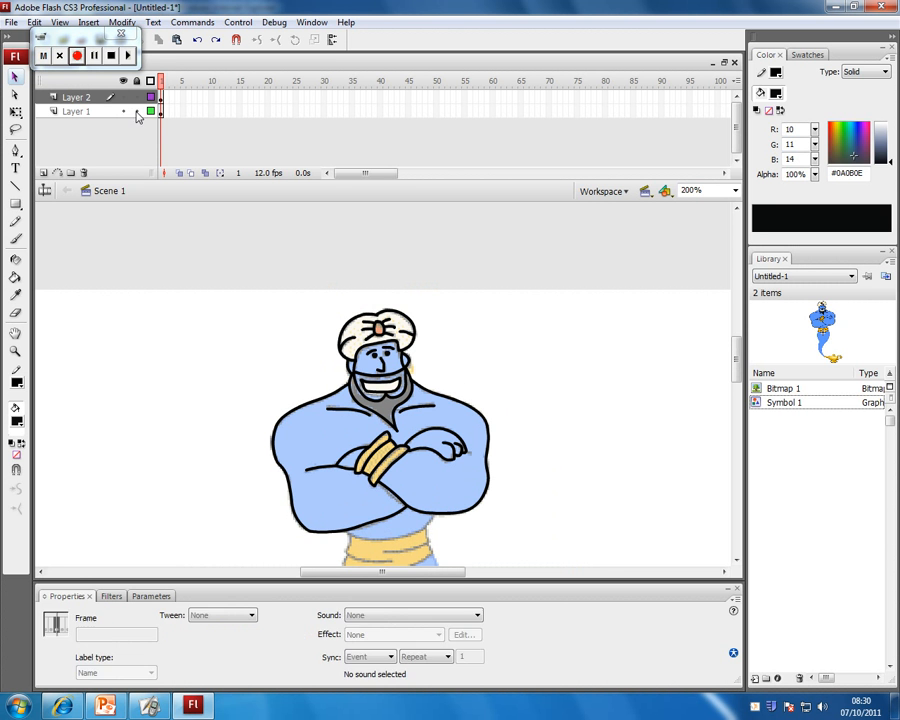
Step: Move the faded genie picture up and to the left, clear of the line drawing, to about X -11, Y 60
{"action": "left_click_drag", "start_coordinate": [225, 374], "coordinate": [155, 321]}
{"action": "mouse_move", "coordinate": [202, 347]}
{"action": "left_mouse_down"}
{"action": "mouse_move", "coordinate": [140, 308]}
{"action": "mouse_move", "coordinate": [131, 321]}
{"action": "left_mouse_up"}
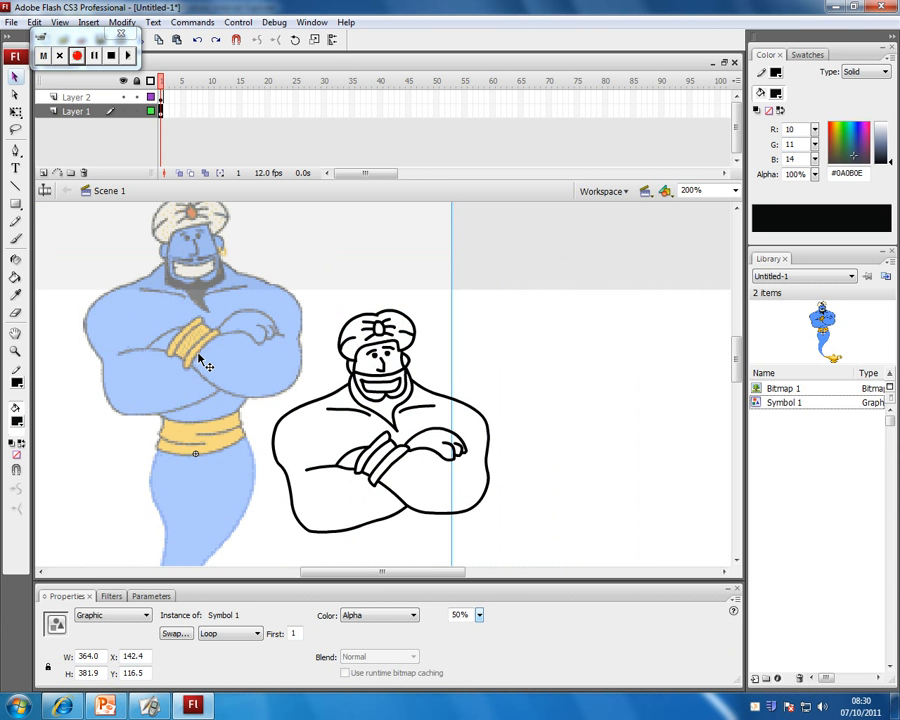
{"action": "left_click_drag", "start_coordinate": [202, 362], "coordinate": [205, 378]}
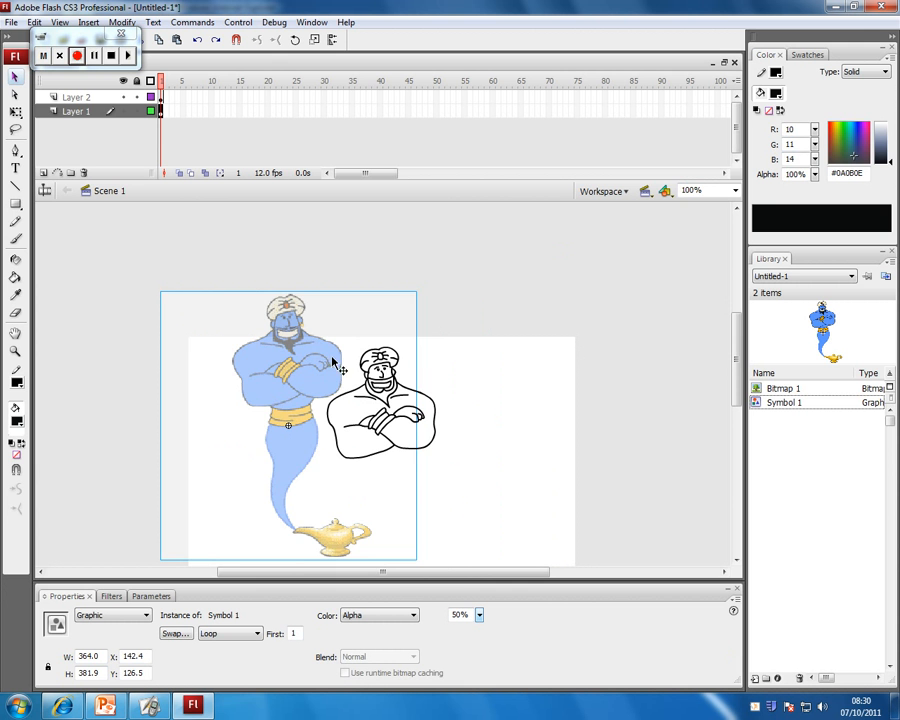
{"action": "left_click_drag", "start_coordinate": [300, 380], "coordinate": [206, 343]}
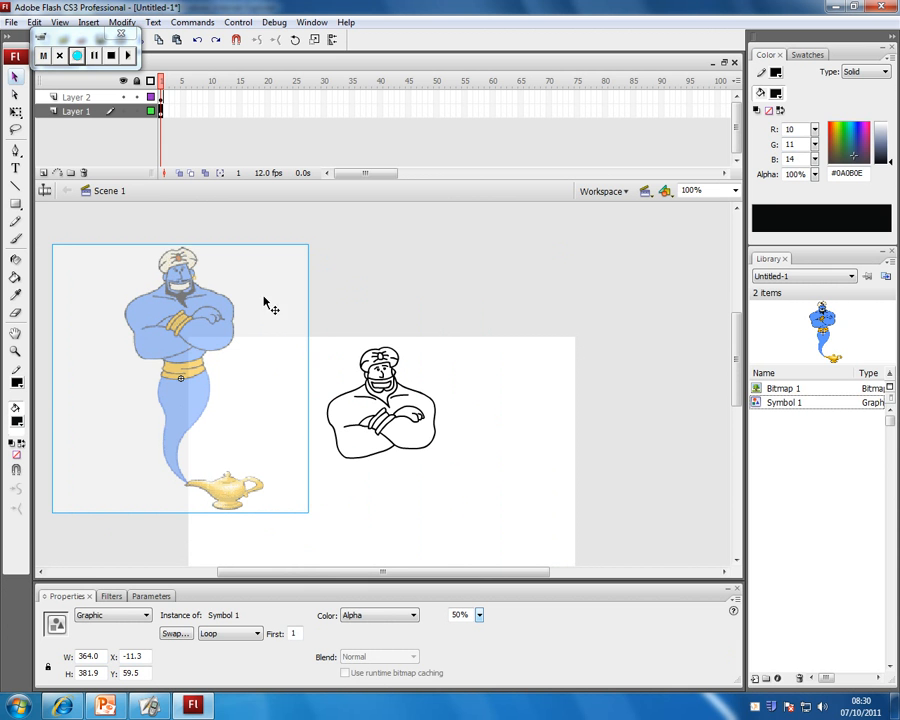
Step: Shrink the genie picture with Free Transform to about 178 by 187 pixels and place it just left of the line drawing
{"action": "left_click", "coordinate": [15, 111]}
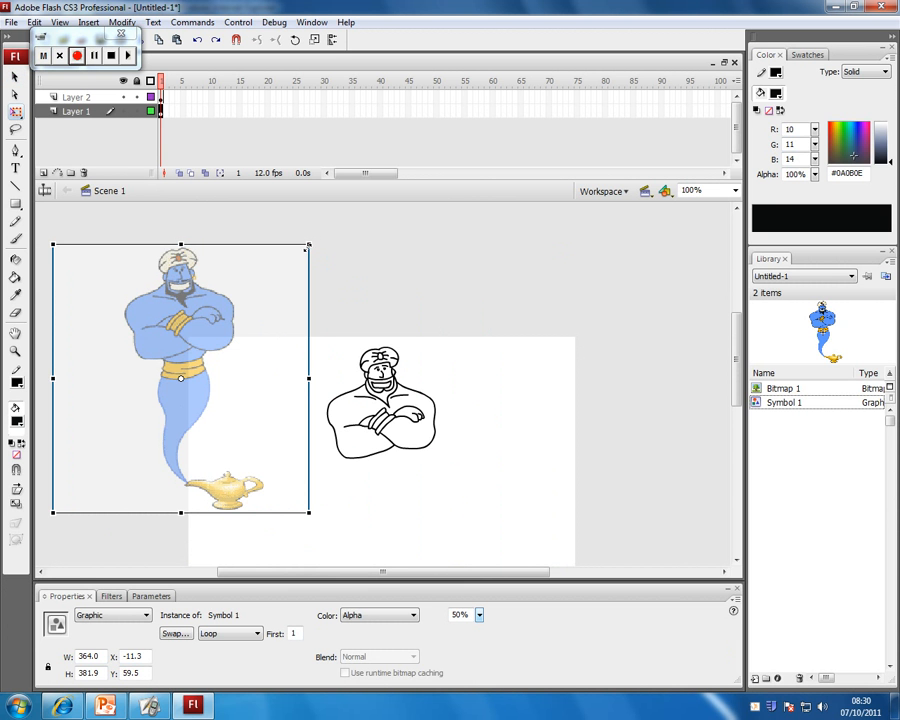
{"action": "left_click_drag", "start_coordinate": [310, 244], "coordinate": [244, 312]}
{"action": "left_click_drag", "start_coordinate": [191, 349], "coordinate": [246, 351]}
{"action": "key", "text": "ctrl+equal"}
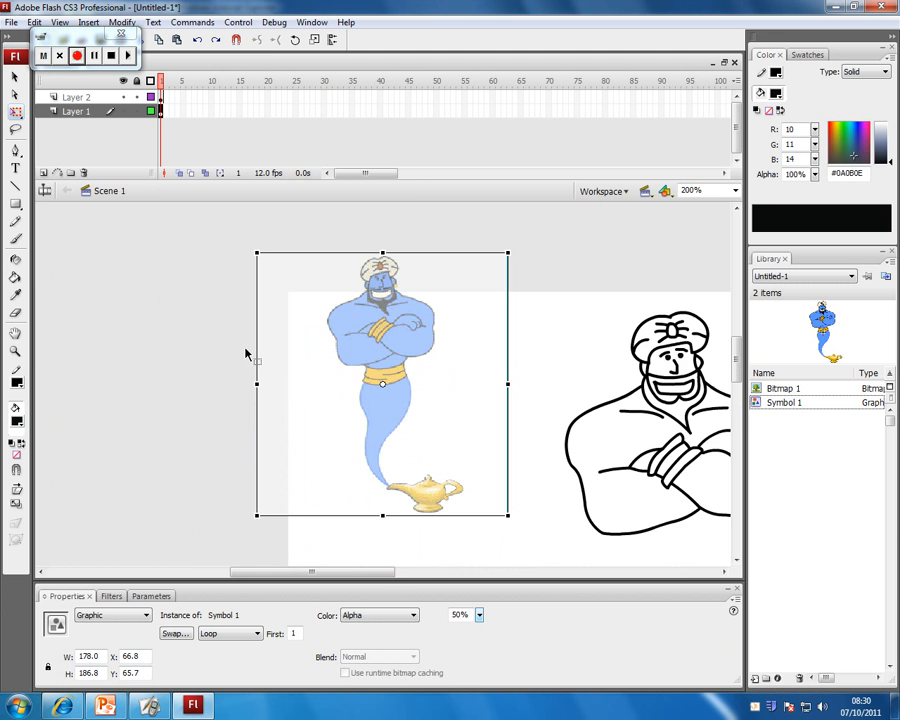
{"action": "left_click_drag", "start_coordinate": [333, 571], "coordinate": [371, 571]}
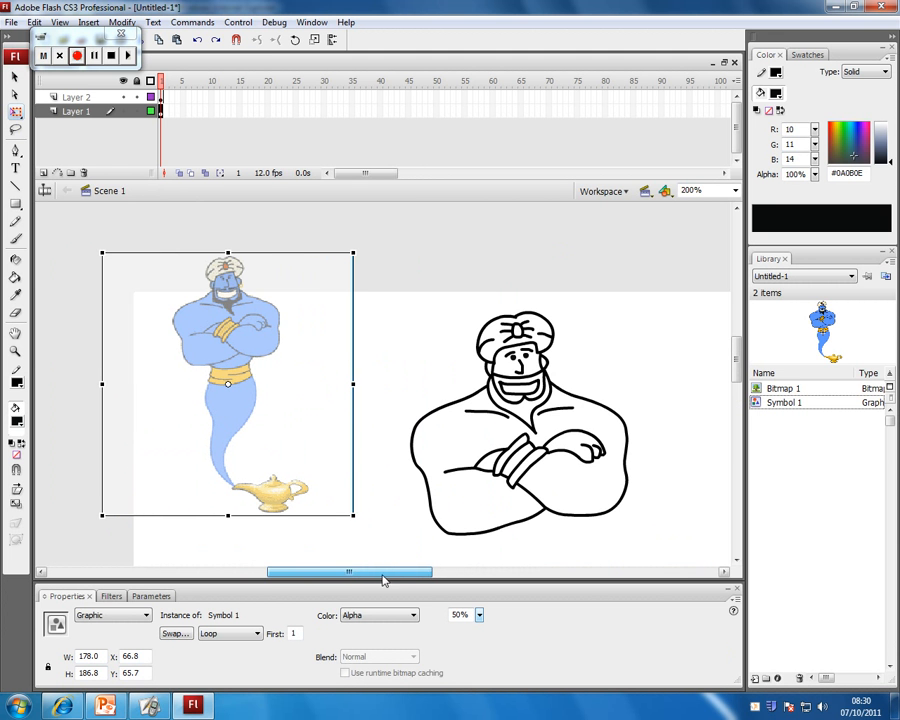
Step: Break apart the genie picture symbol into its full-colour bitmap and deselect it
{"action": "left_click", "coordinate": [15, 77]}
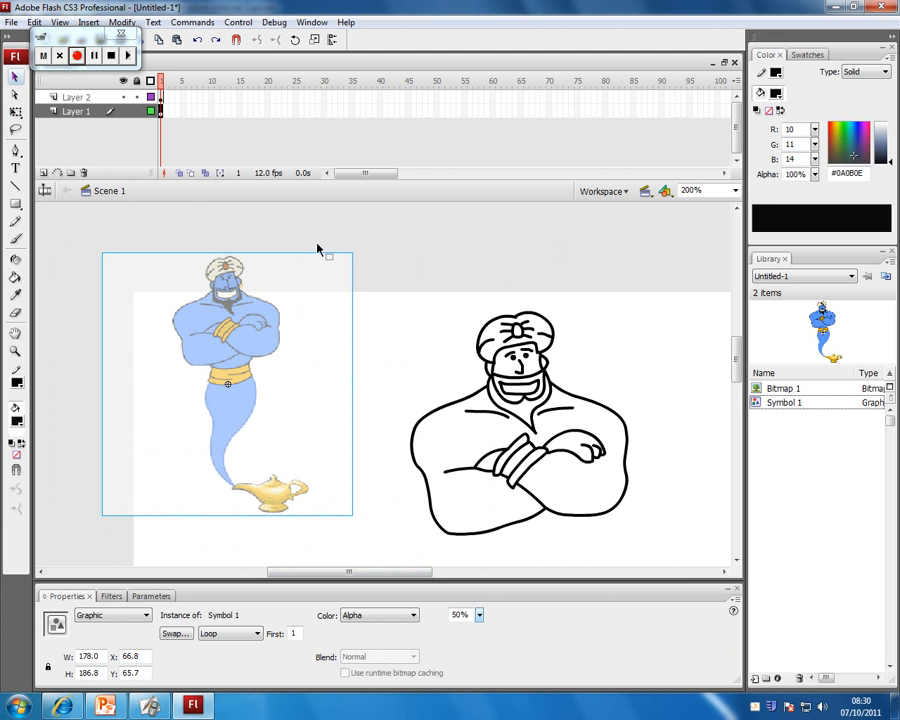
{"action": "right_click", "coordinate": [216, 315]}
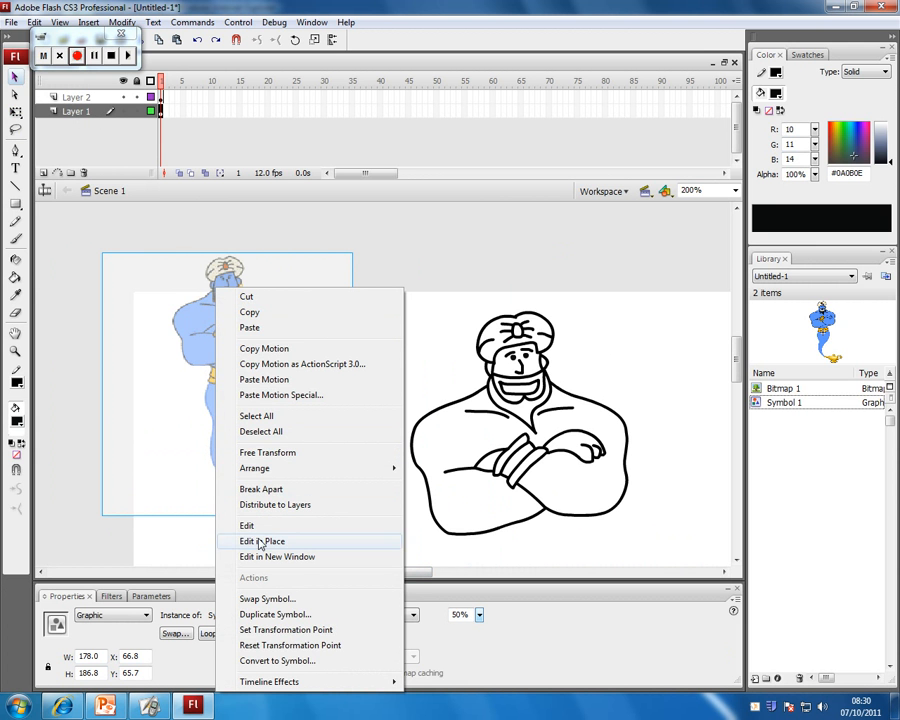
{"action": "left_click", "coordinate": [261, 489]}
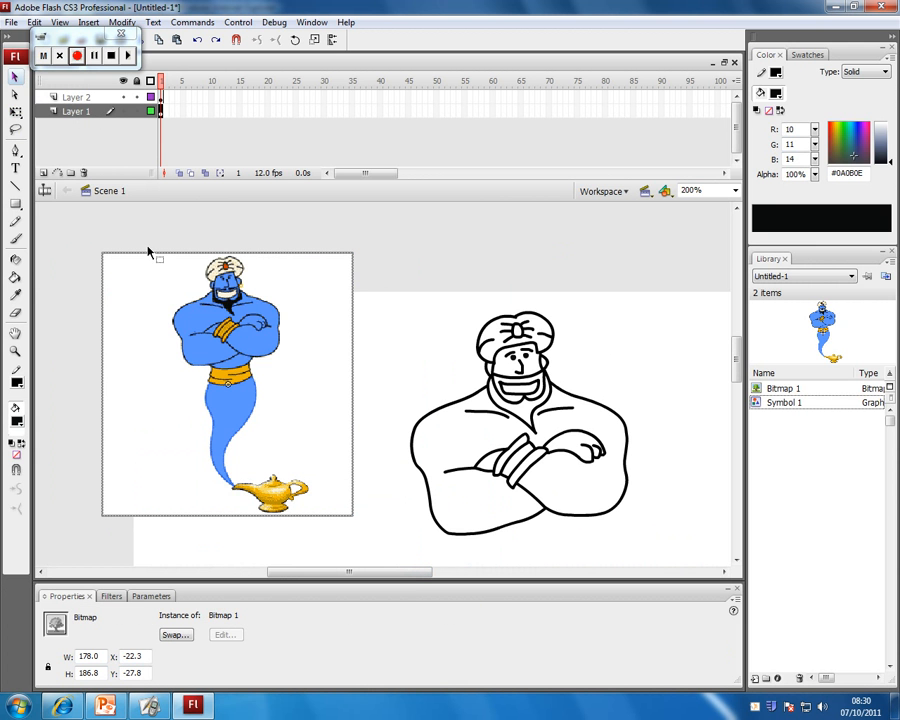
{"action": "left_click", "coordinate": [341, 237]}
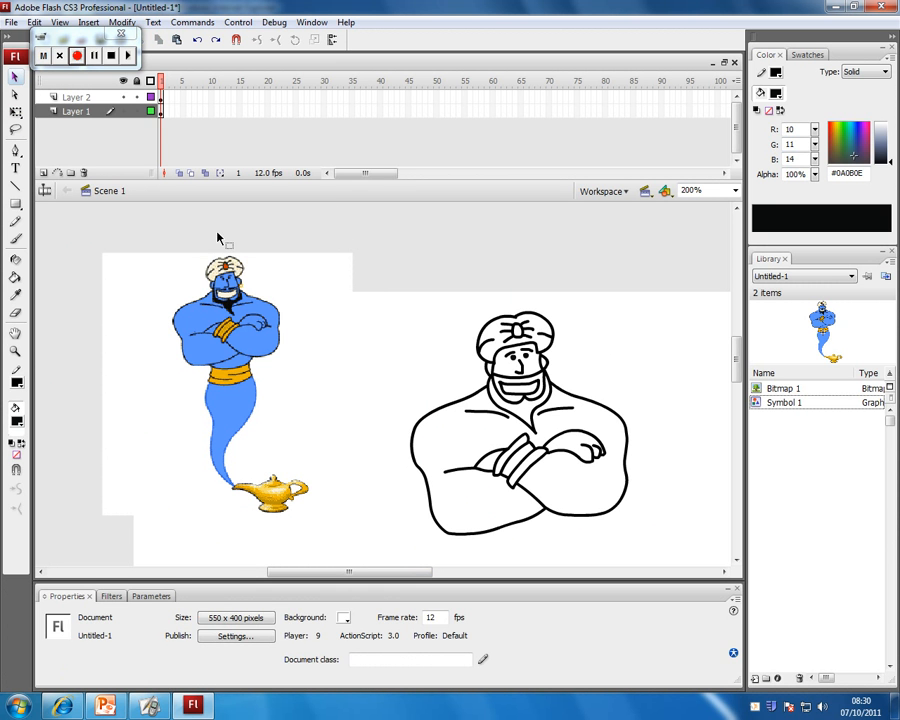
Step: Sample the genie's blue skin colour, #5C95FF, as the fill colour, and make Layer 2 active with nothing selected
{"action": "left_click", "coordinate": [16, 296]}
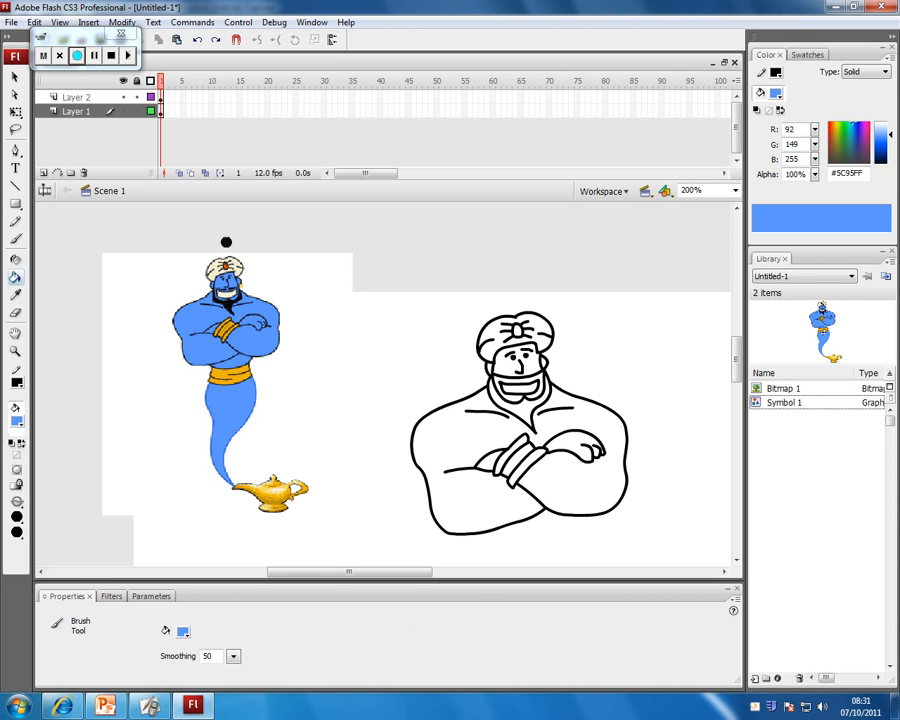
{"action": "left_click", "coordinate": [14, 80]}
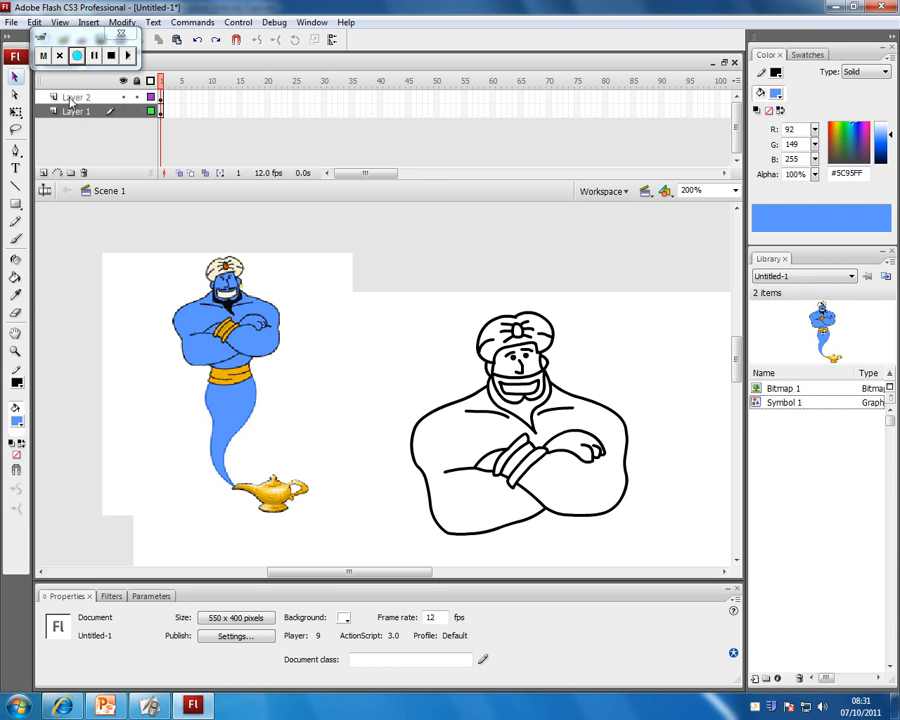
{"action": "left_click", "coordinate": [73, 96]}
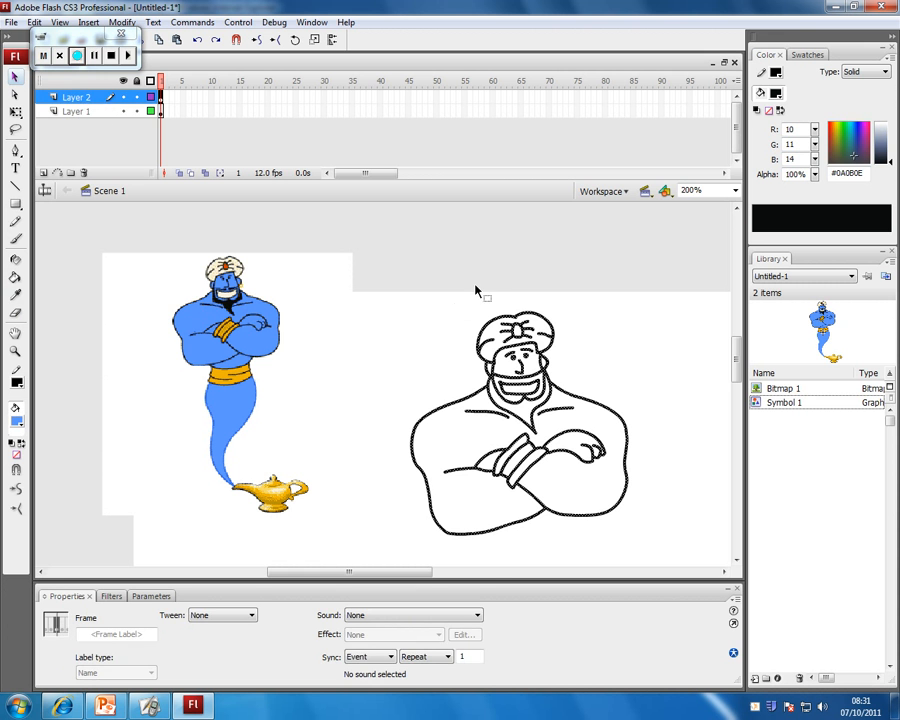
{"action": "left_click", "coordinate": [446, 324]}
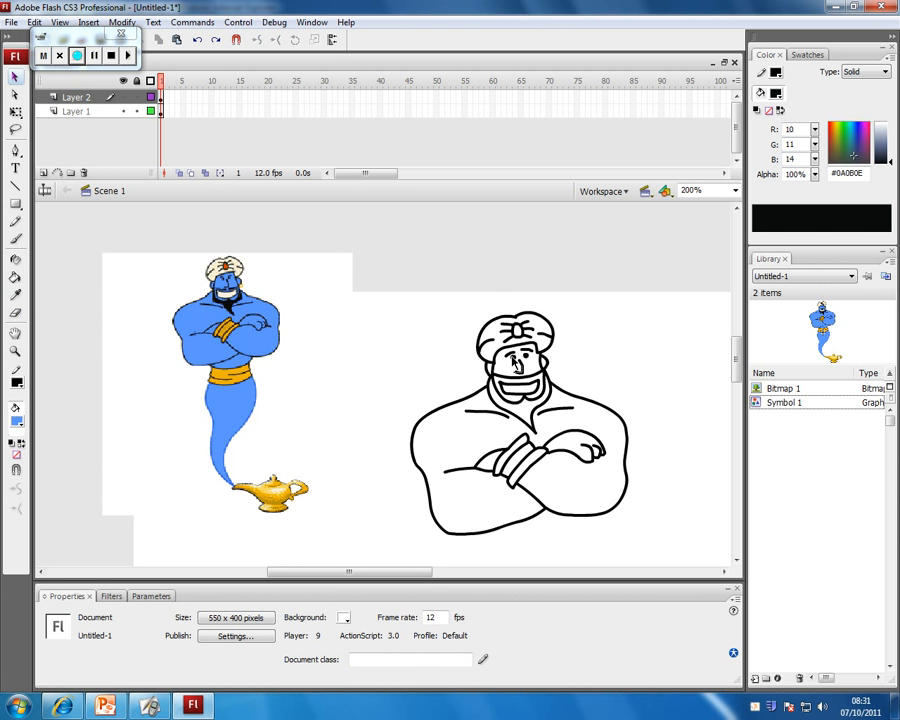
Step: Fill the traced genie's body, face and hand with the sampled blue using the Paint Bucket set to Close Large Gaps
{"action": "left_click", "coordinate": [15, 280]}
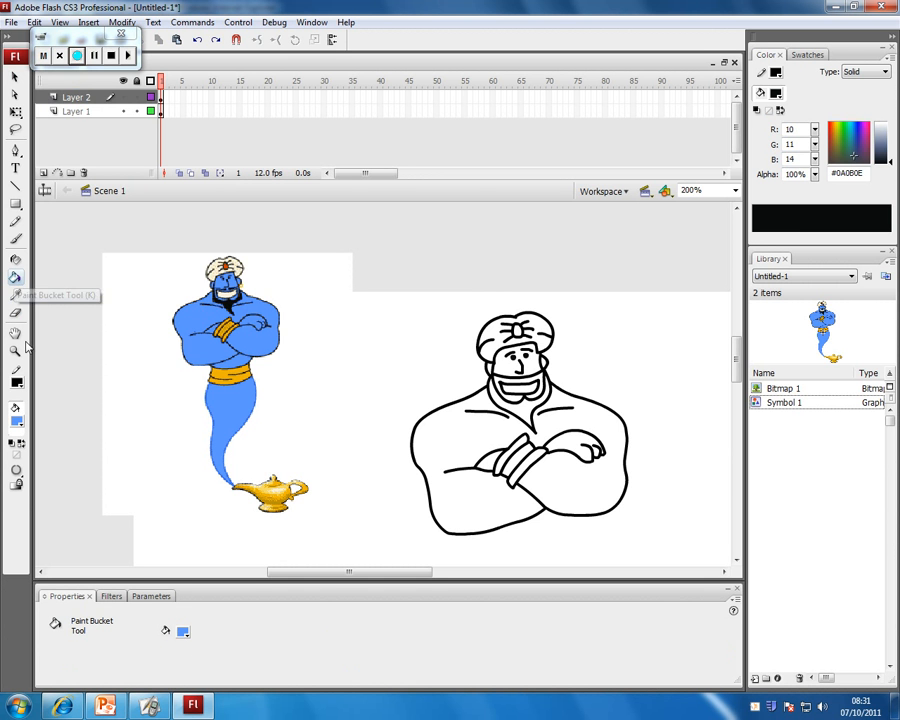
{"action": "left_click", "coordinate": [18, 473]}
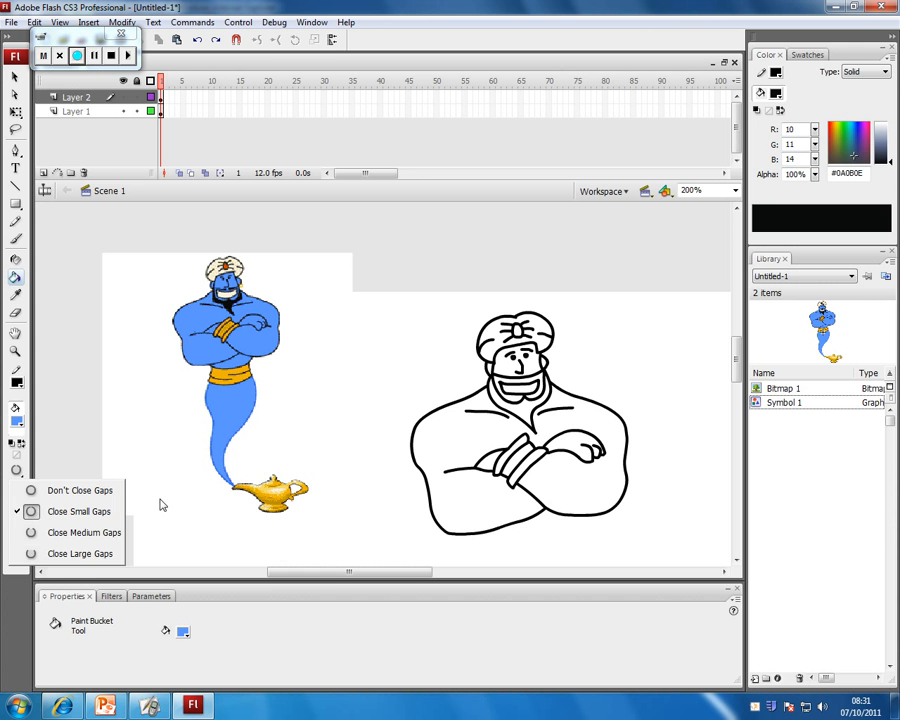
{"action": "left_click", "coordinate": [70, 554]}
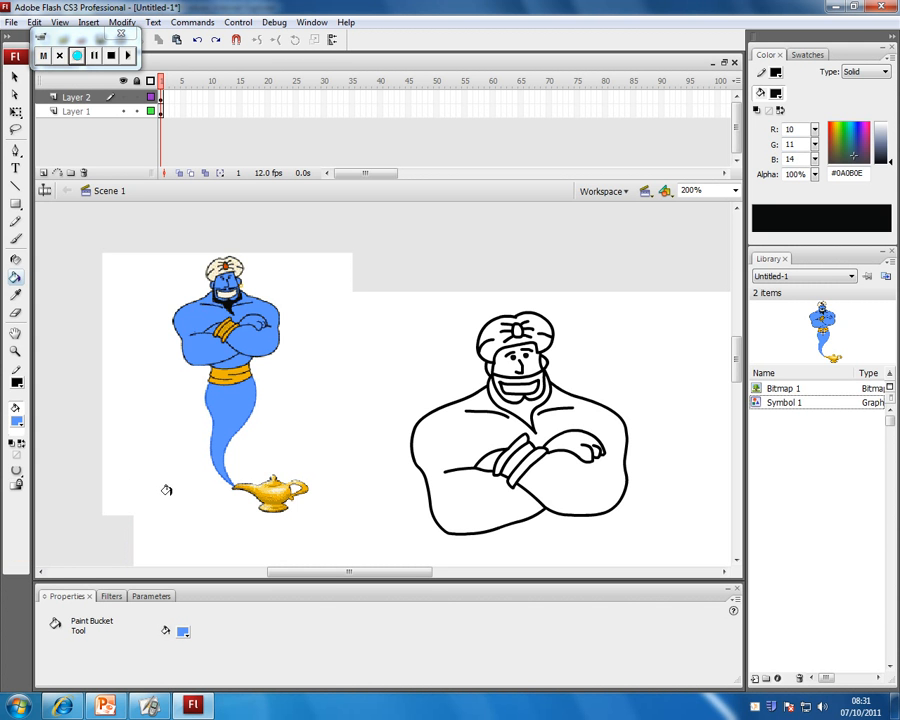
{"action": "left_click", "coordinate": [452, 432]}
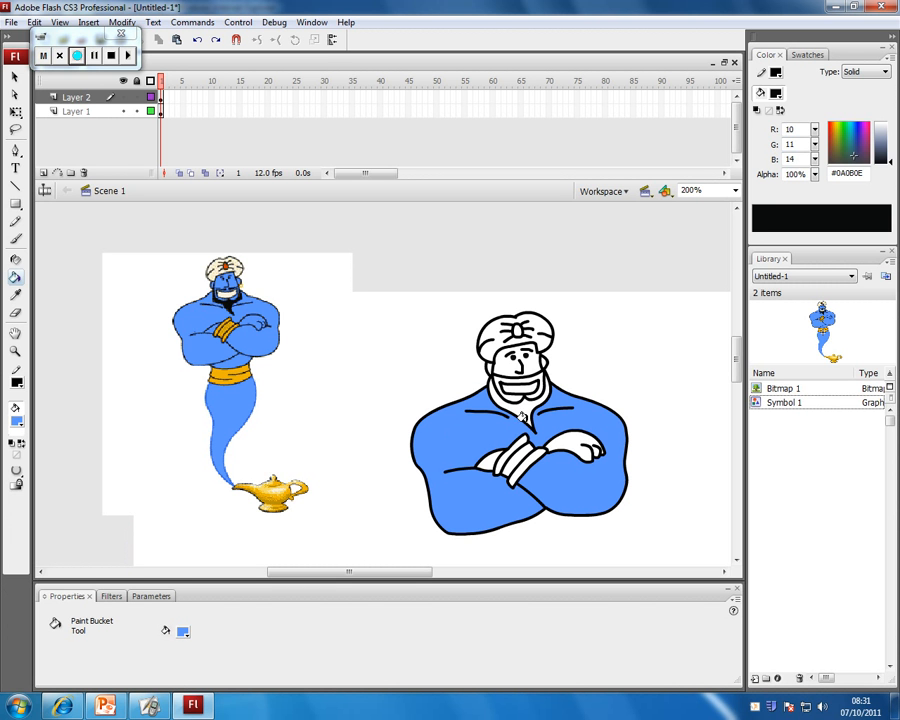
{"action": "left_click", "coordinate": [503, 364]}
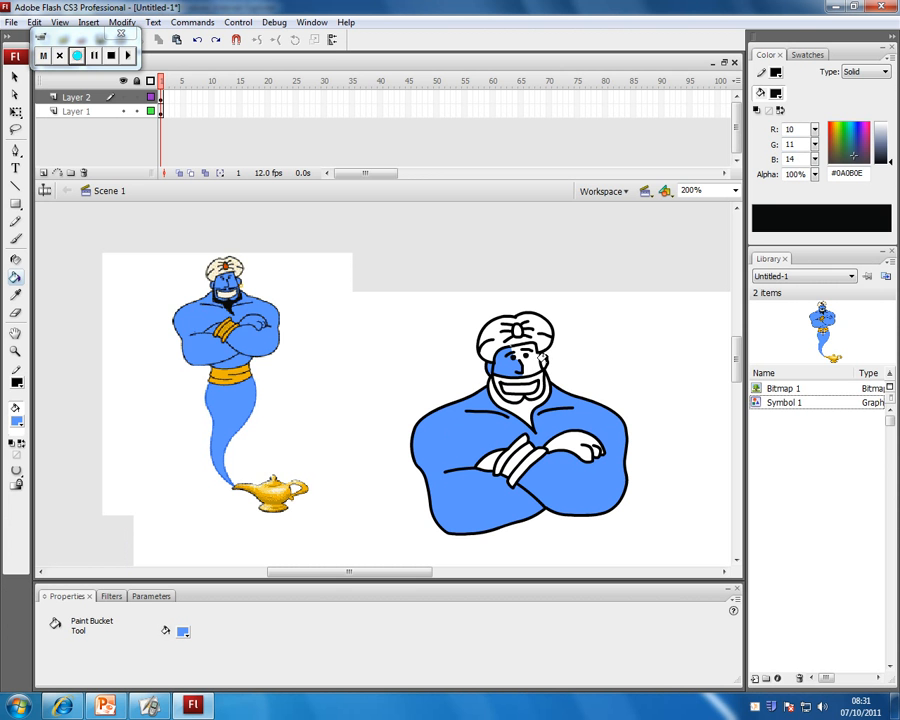
{"action": "left_click", "coordinate": [528, 358]}
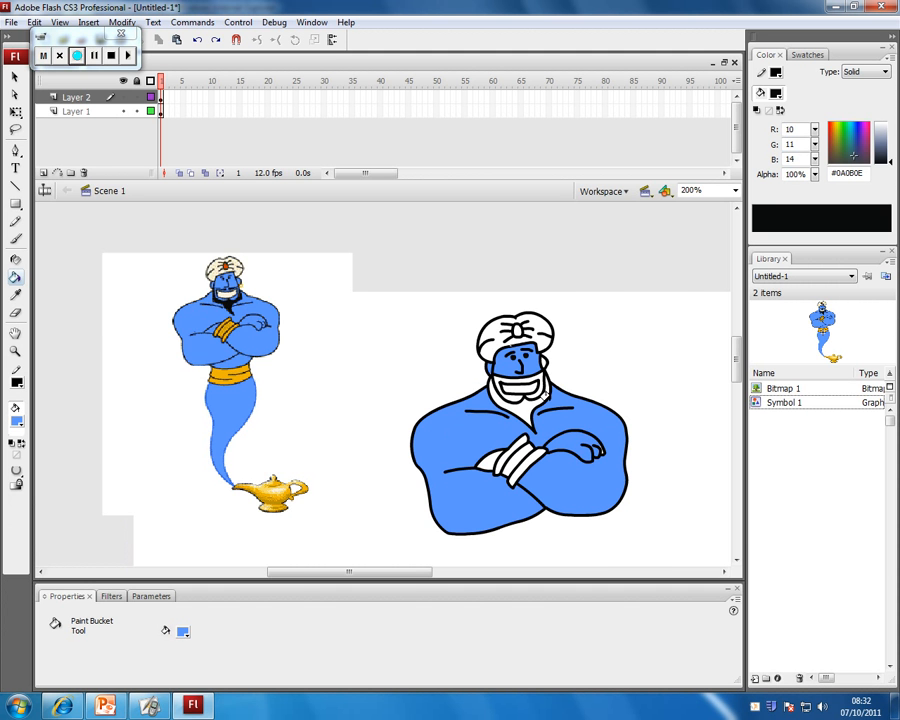
Step: Fill the remaining white skin area beside the wristband with blue and check the fingers for gaps
{"action": "key", "text": "ctrl+="}
{"action": "scroll", "coordinate": [500, 450], "scroll_direction": "down", "scroll_amount": 3}
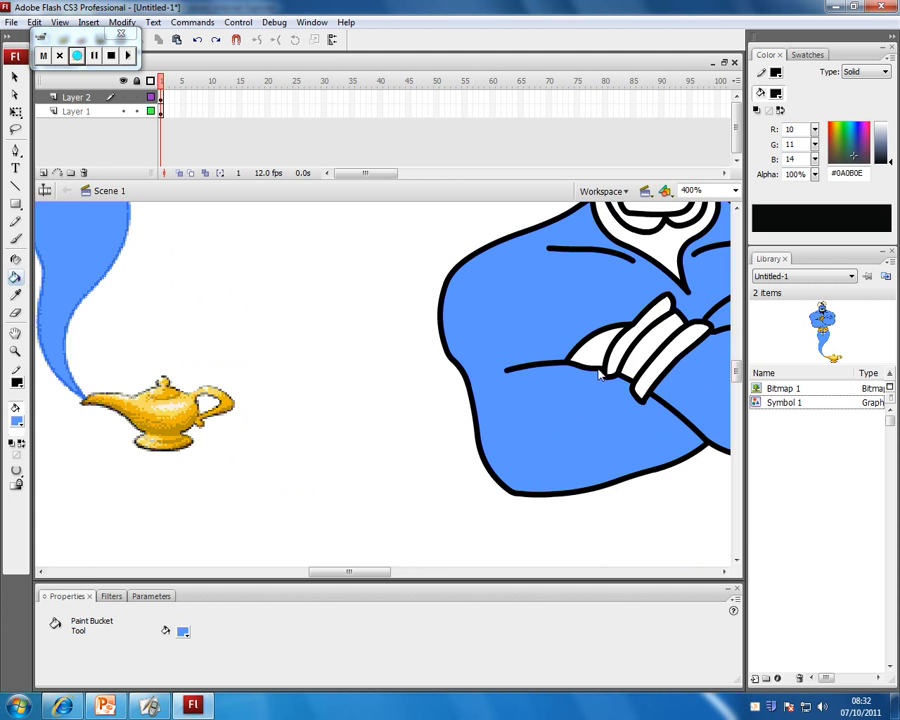
{"action": "left_click_drag", "start_coordinate": [350, 572], "coordinate": [382, 573]}
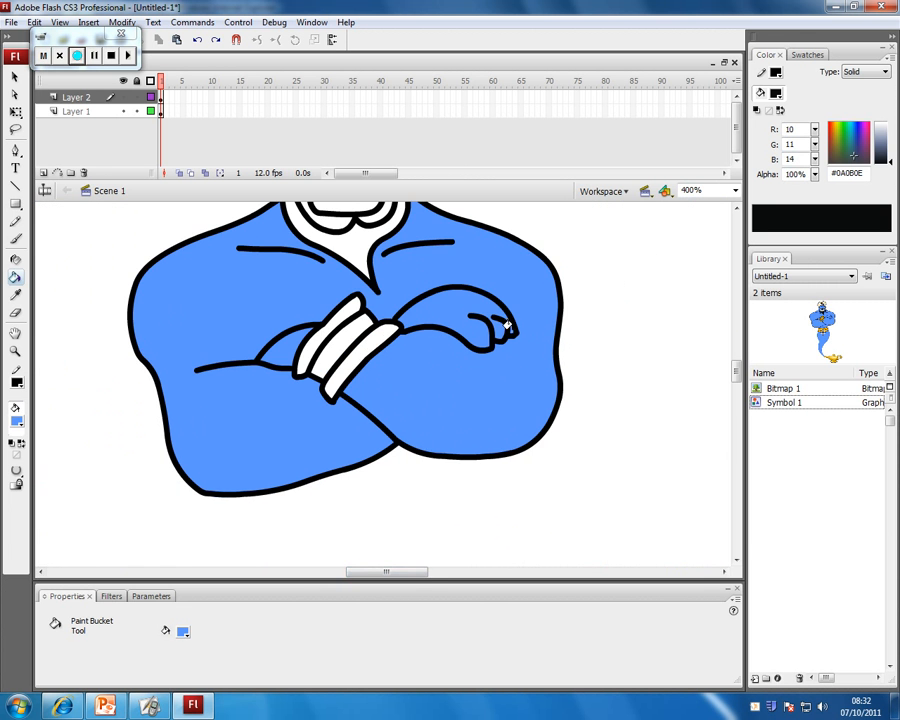
{"action": "scroll", "coordinate": [357, 283], "scroll_direction": "up", "scroll_amount": 3}
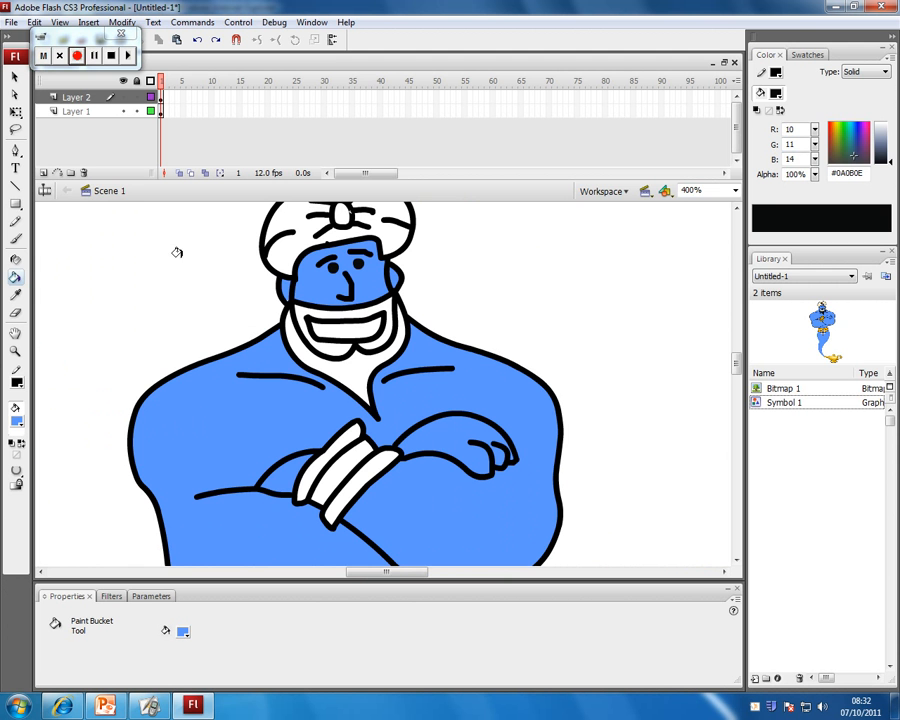
Step: Sample the black of the beard in the genie picture and fill the traced beard with it
{"action": "key", "text": "ctrl+minus"}
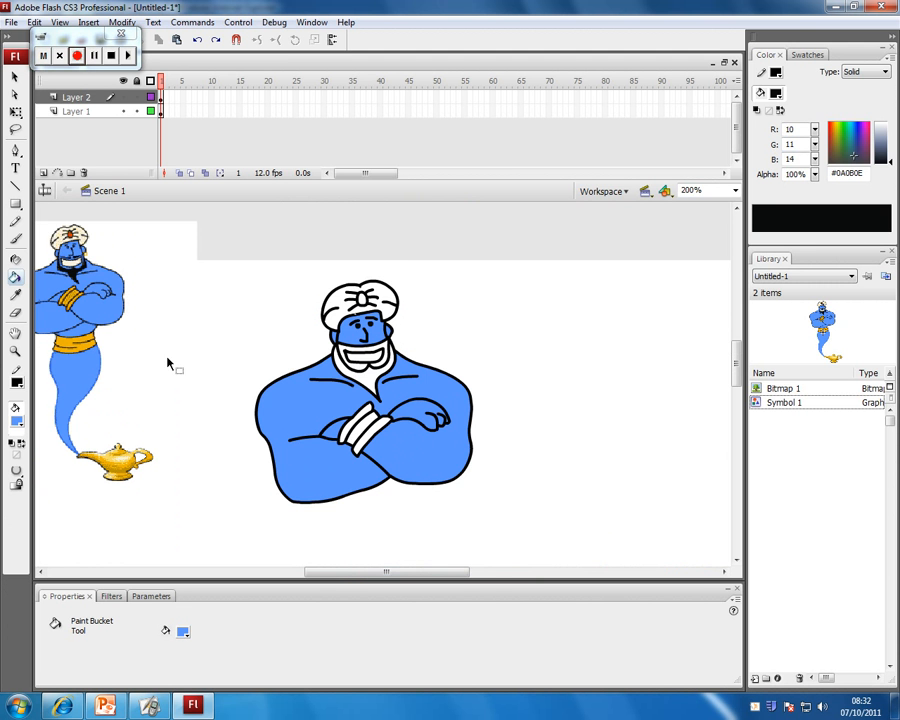
{"action": "left_click", "coordinate": [15, 295]}
{"action": "left_click", "coordinate": [80, 268]}
{"action": "left_click", "coordinate": [338, 360]}
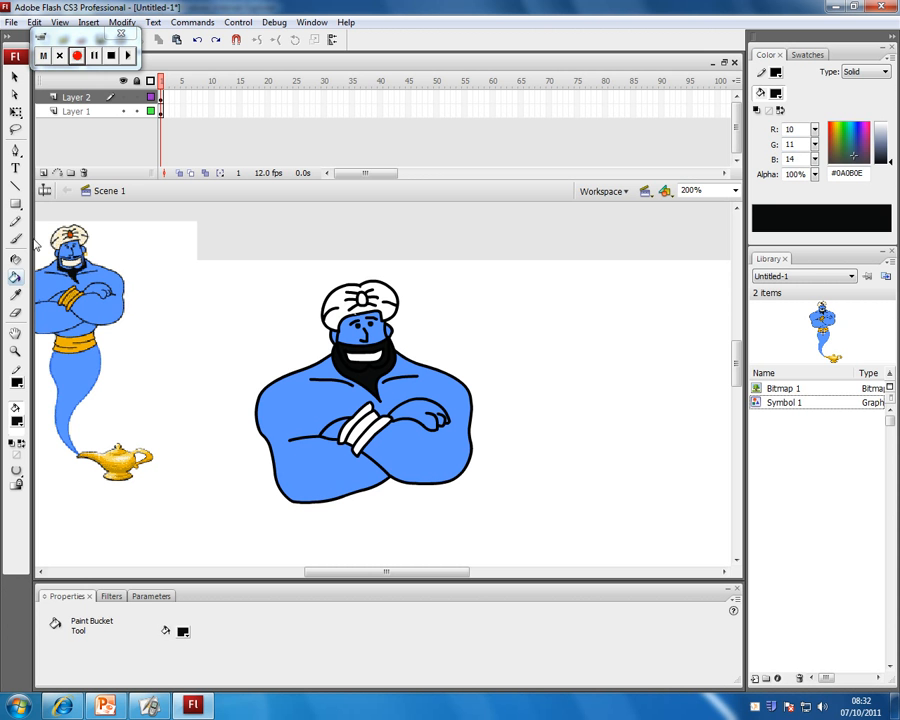
Step: Sample the gold of the genie picture's waistband, #EEB406, and fill the three bands of the traced wristband with it
{"action": "left_click", "coordinate": [16, 295]}
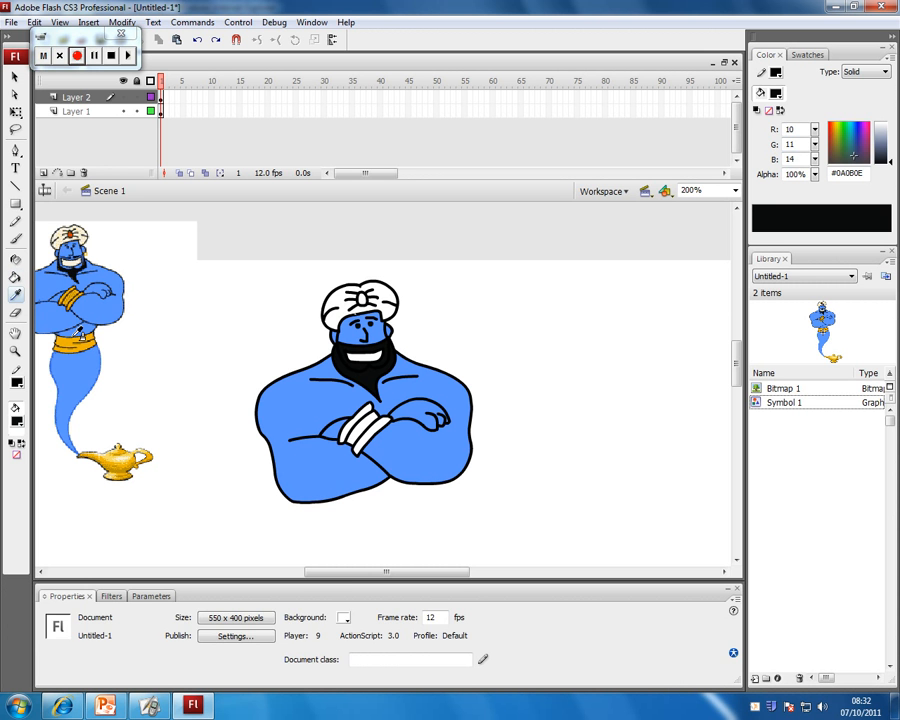
{"action": "left_click", "coordinate": [76, 340]}
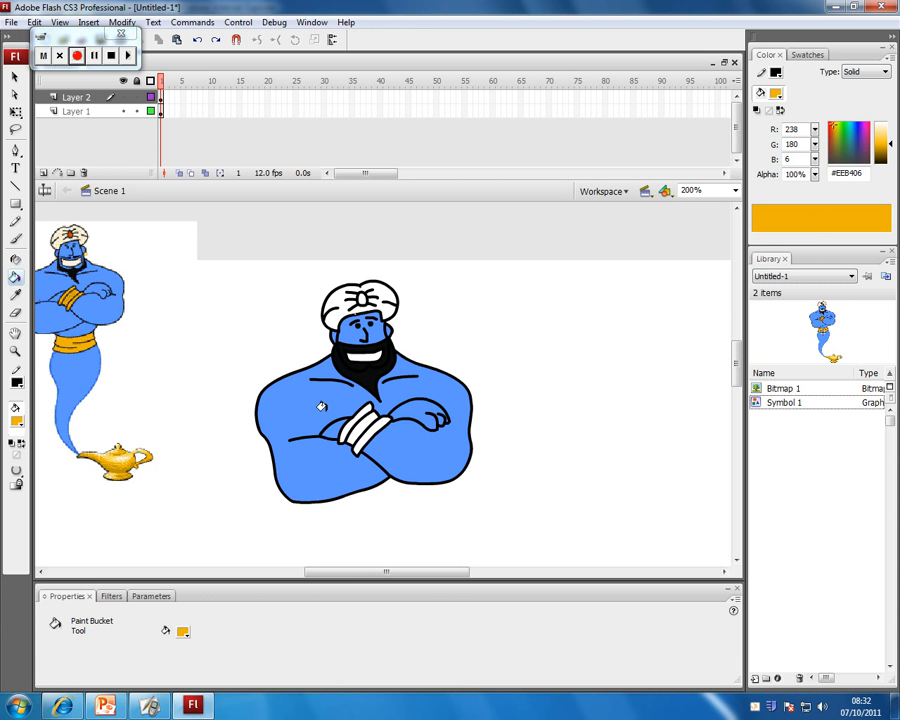
{"action": "left_click", "coordinate": [360, 407]}
{"action": "left_click", "coordinate": [366, 418]}
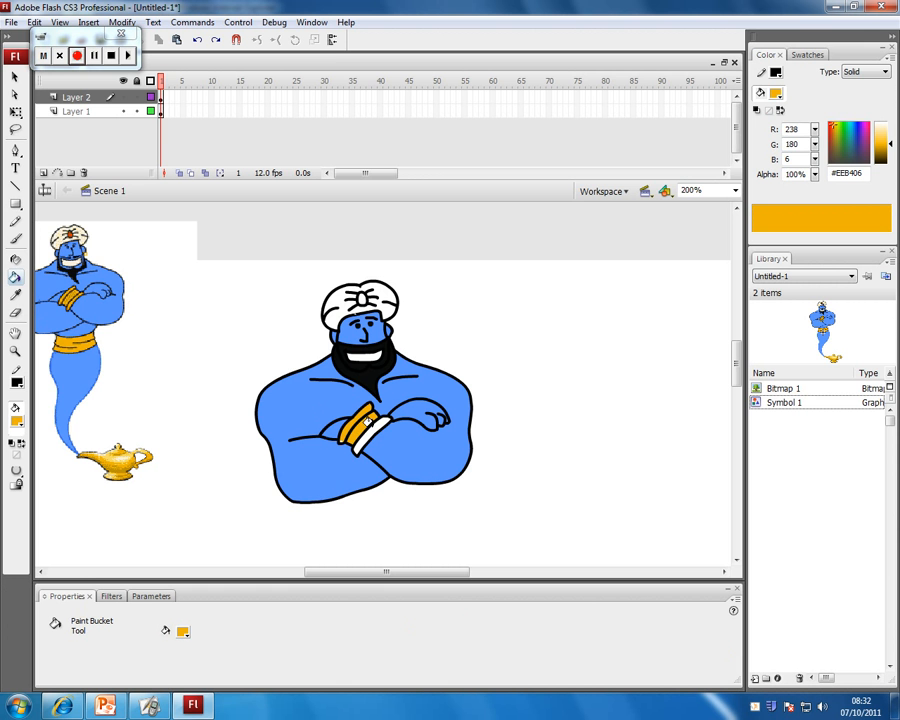
{"action": "left_click", "coordinate": [368, 424]}
Step: Sample the orange-red turban jewel in the genie picture, #DB3B01, and fill the traced turban's jewel with it
{"action": "key", "text": "ctrl+="}
{"action": "scroll", "coordinate": [160, 265], "scroll_direction": "up", "scroll_amount": 3}
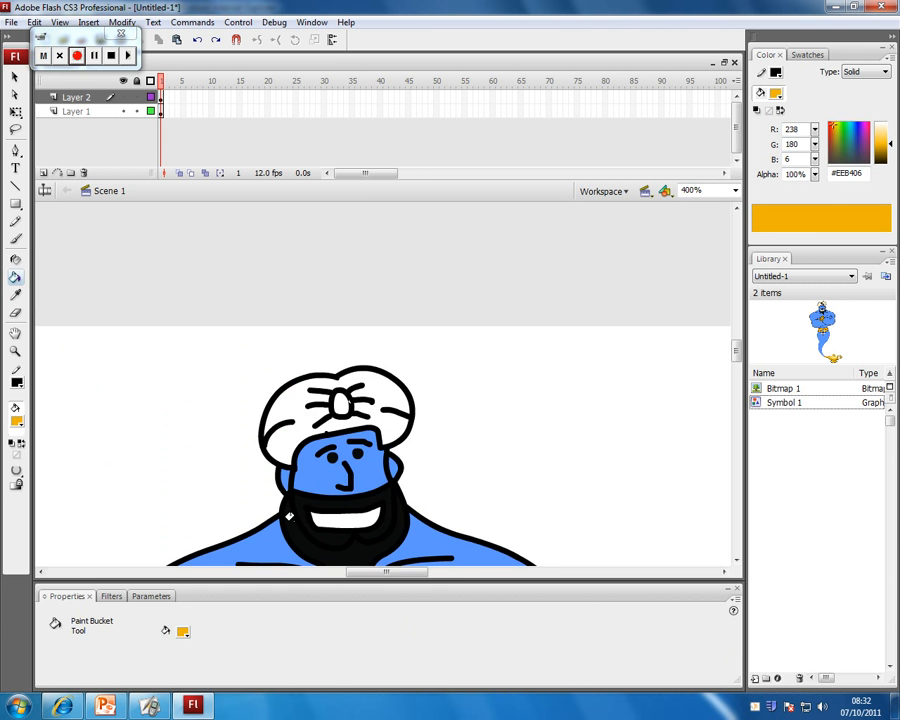
{"action": "left_click_drag", "start_coordinate": [368, 572], "coordinate": [300, 575]}
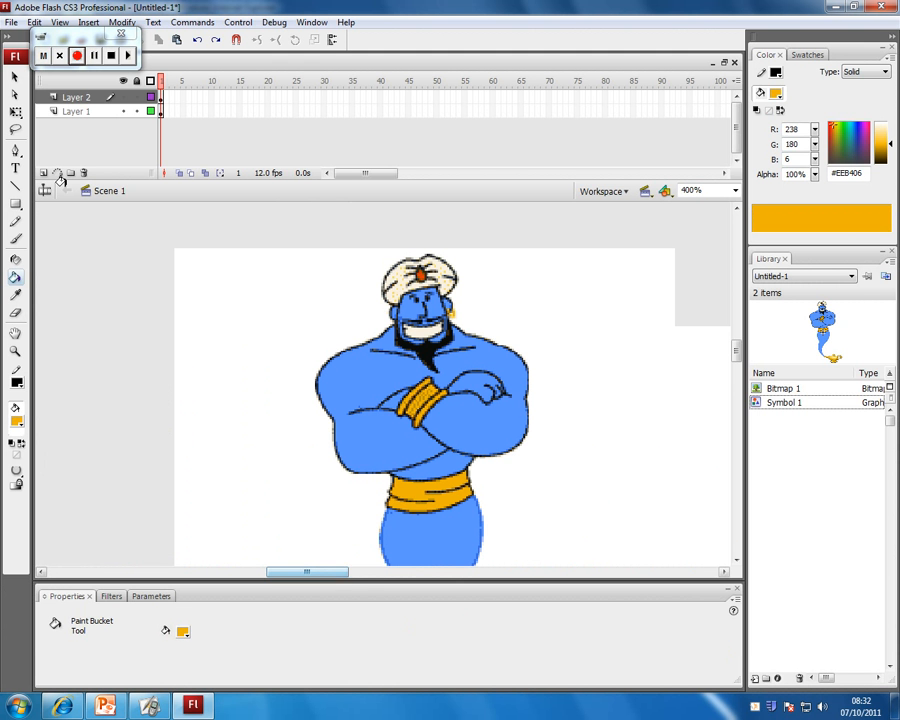
{"action": "left_click", "coordinate": [16, 295]}
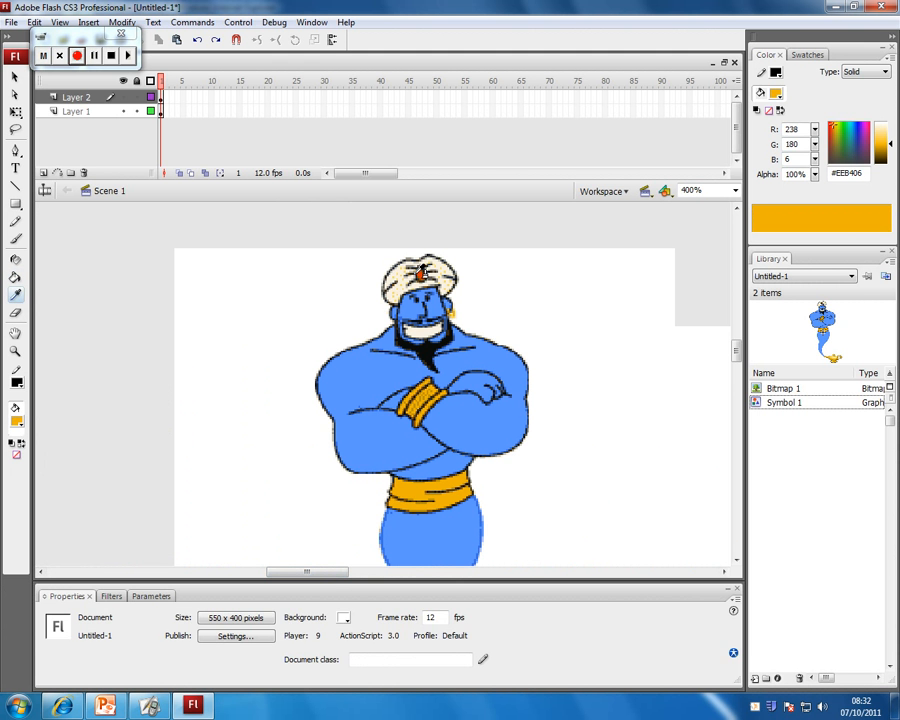
{"action": "left_click", "coordinate": [421, 271]}
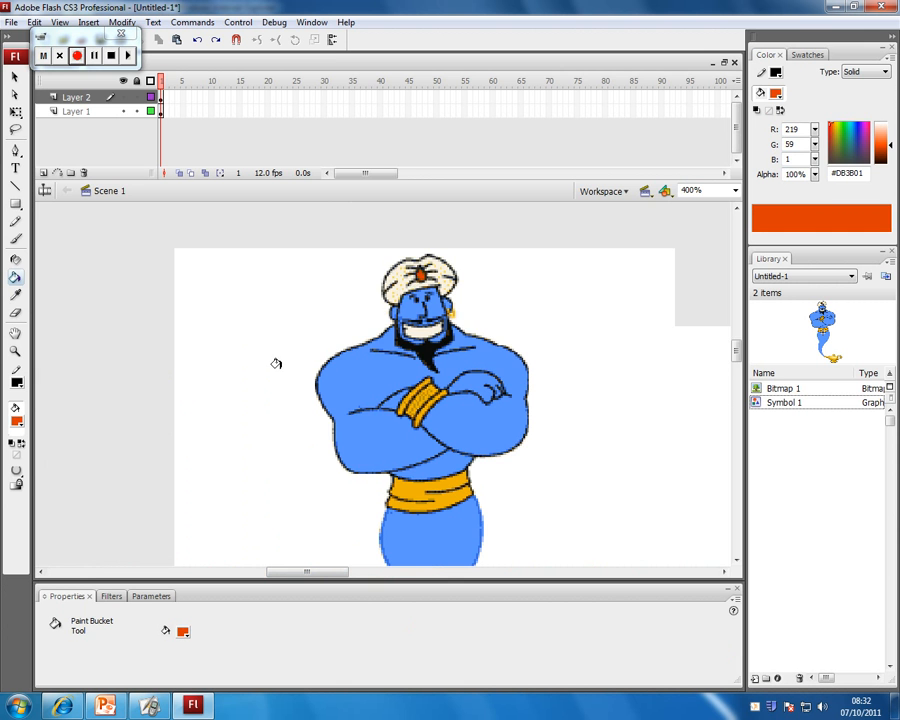
{"action": "key", "text": "ctrl+minus"}
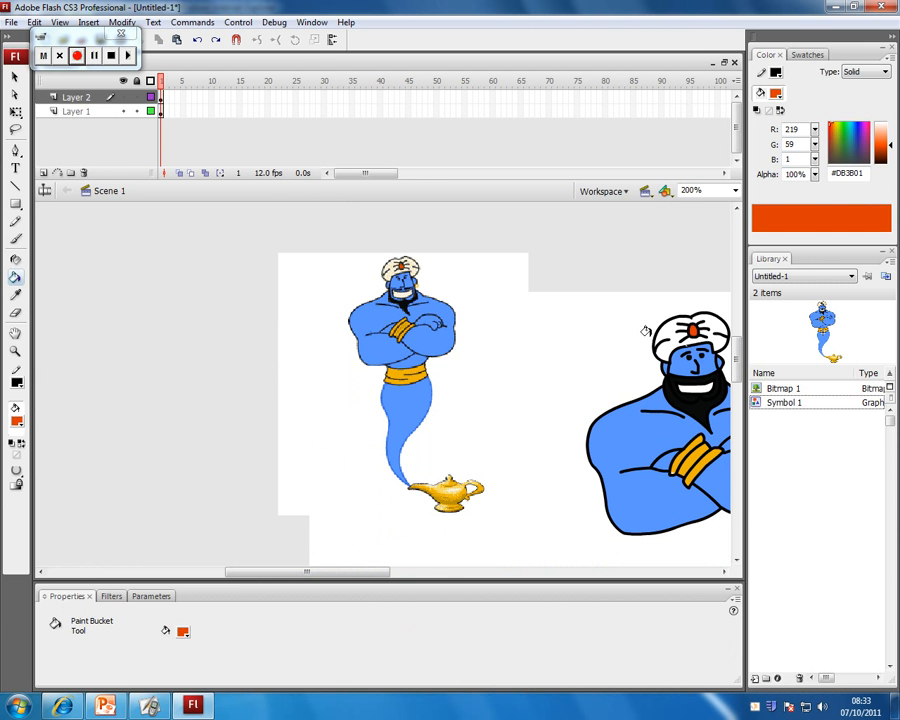
Step: Delete the original genie picture from Layer 1 and remove that layer
{"action": "left_click_drag", "start_coordinate": [320, 578], "coordinate": [377, 577]}
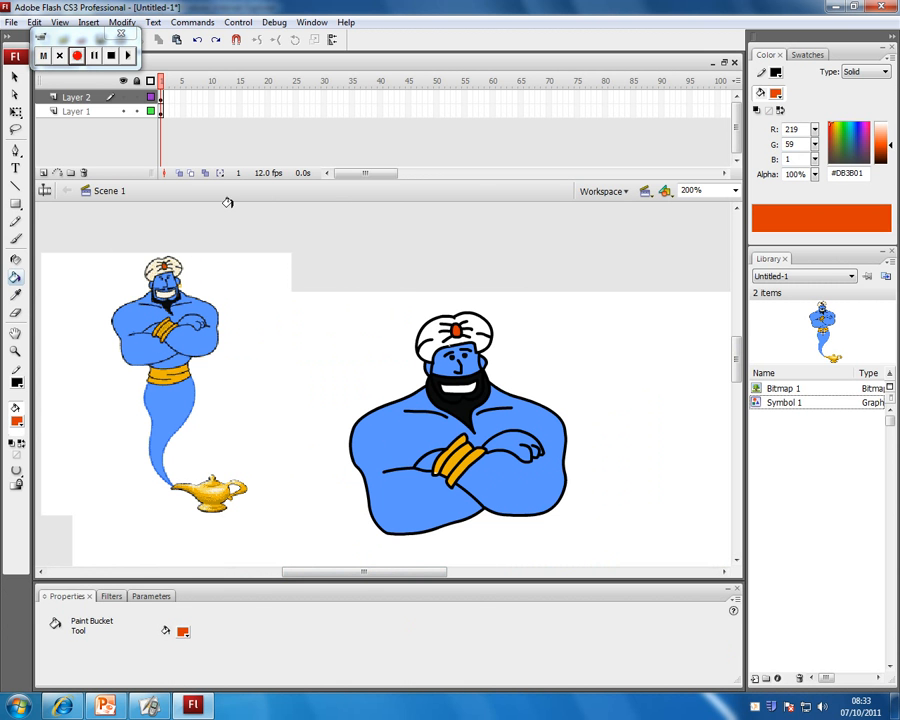
{"action": "left_click", "coordinate": [72, 111]}
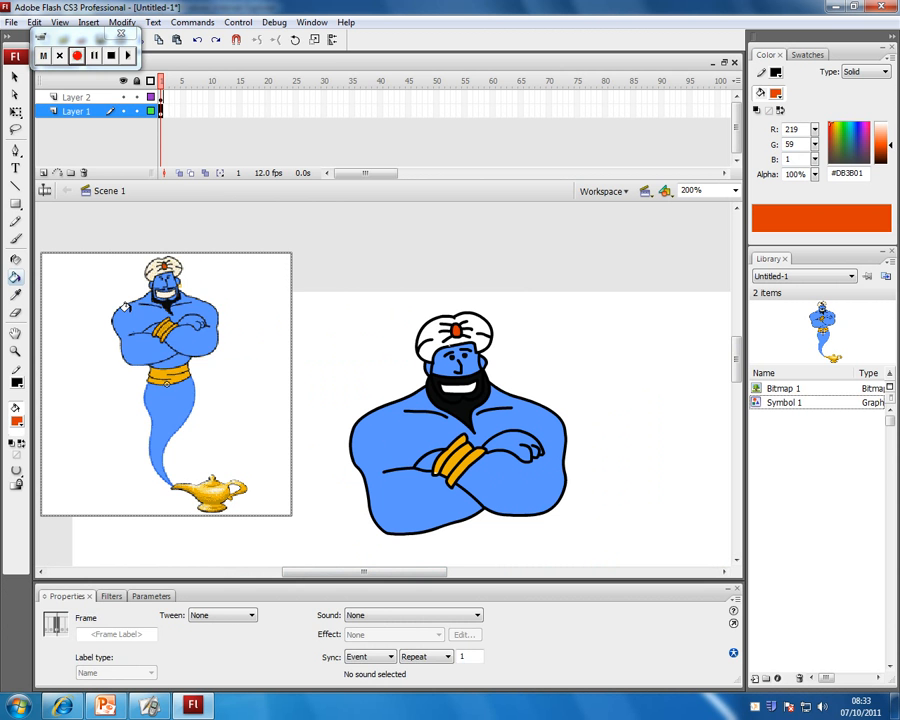
{"action": "key", "text": "Delete"}
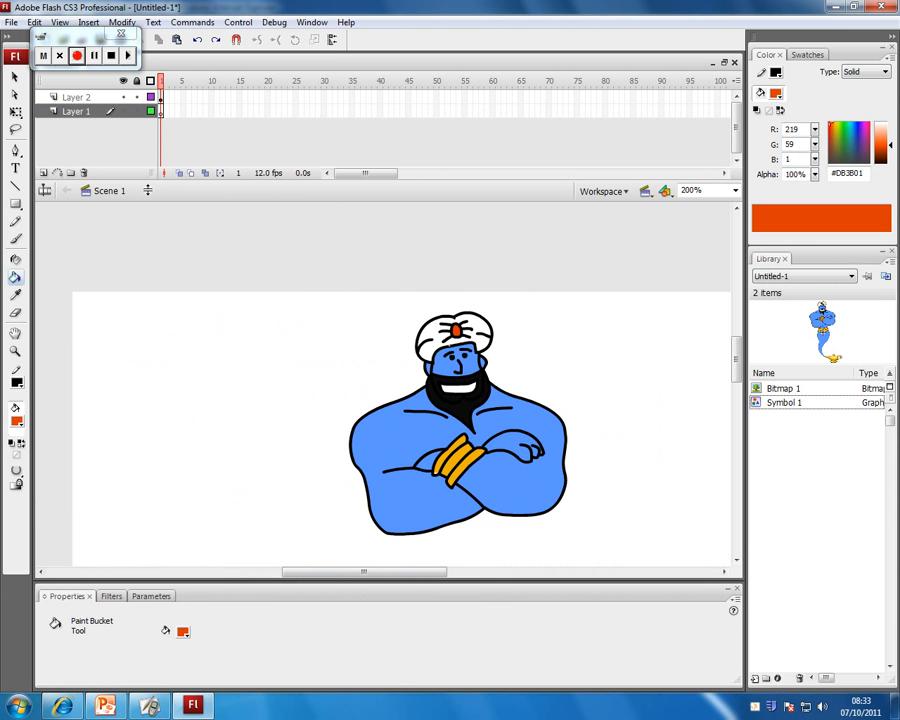
{"action": "right_click", "coordinate": [79, 113]}
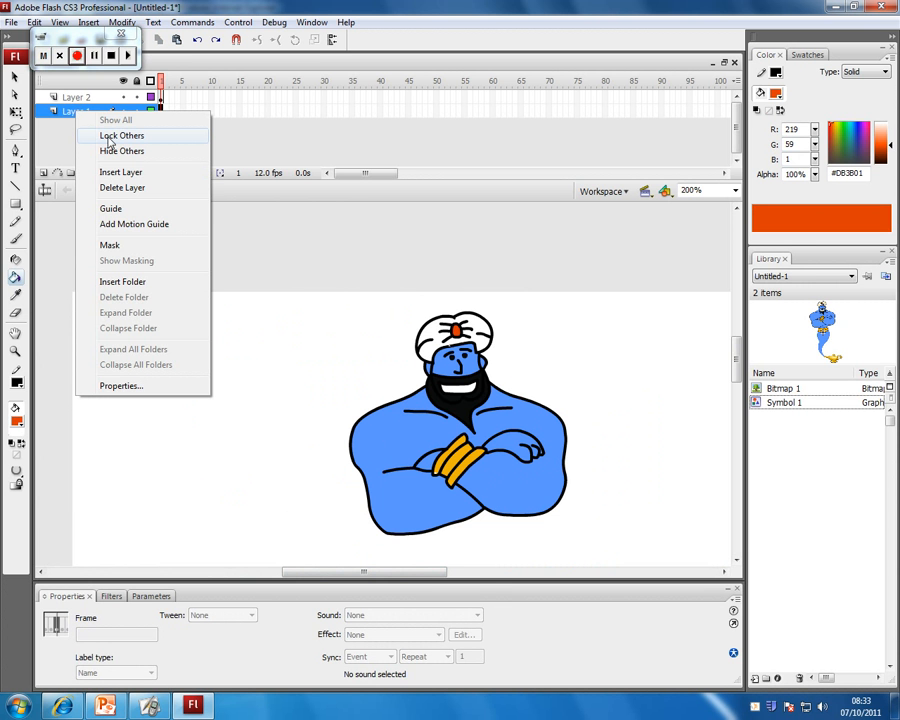
{"action": "left_click", "coordinate": [133, 190]}
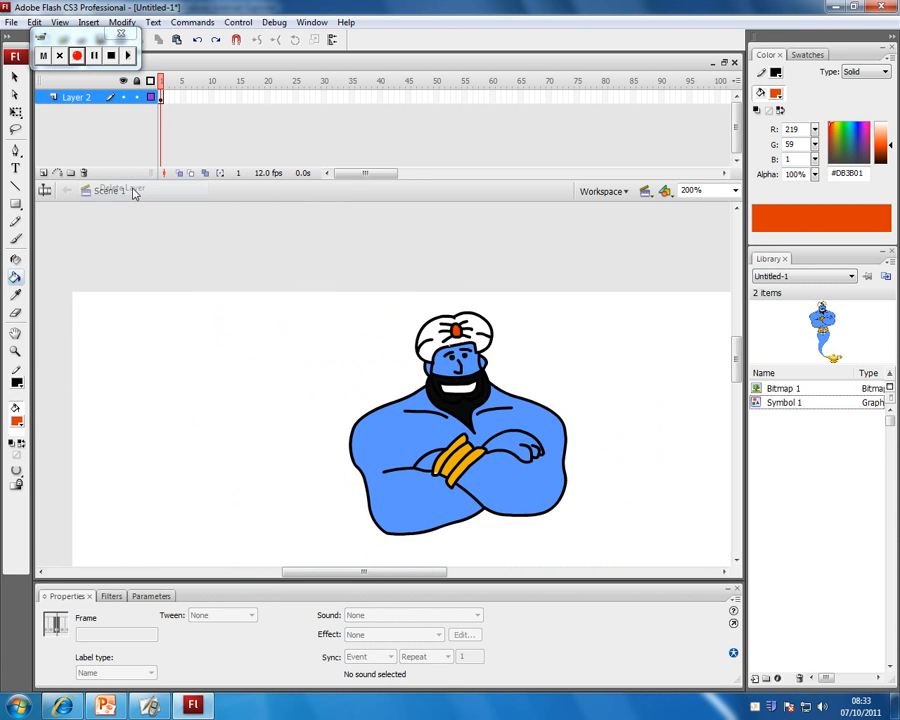
Step: Try to move the traced genie by its blue body fill and undo the move
{"action": "left_click", "coordinate": [14, 84]}
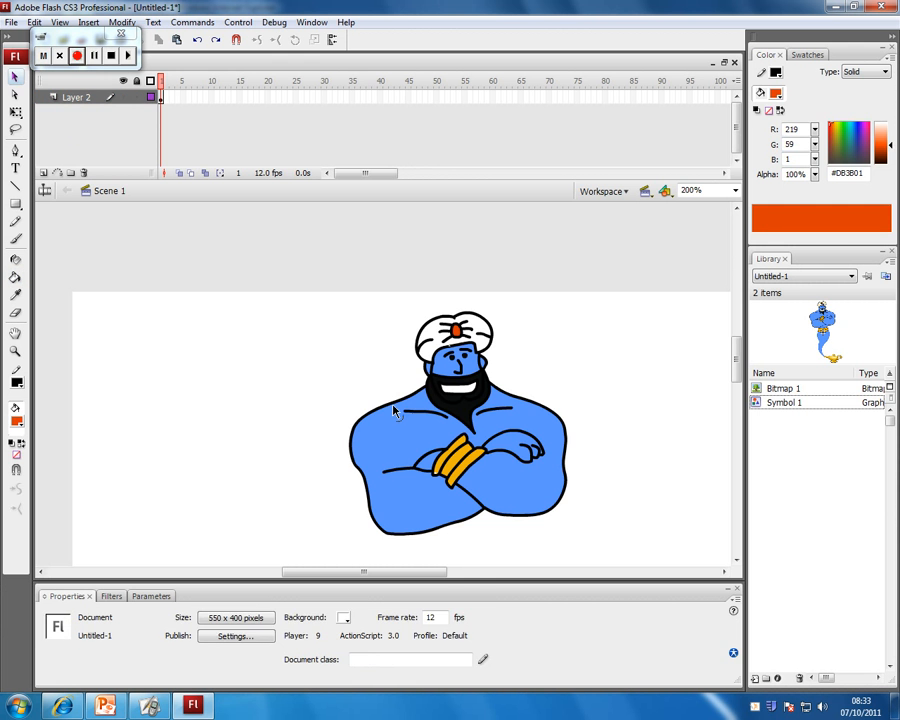
{"action": "left_click_drag", "start_coordinate": [383, 428], "coordinate": [261, 402]}
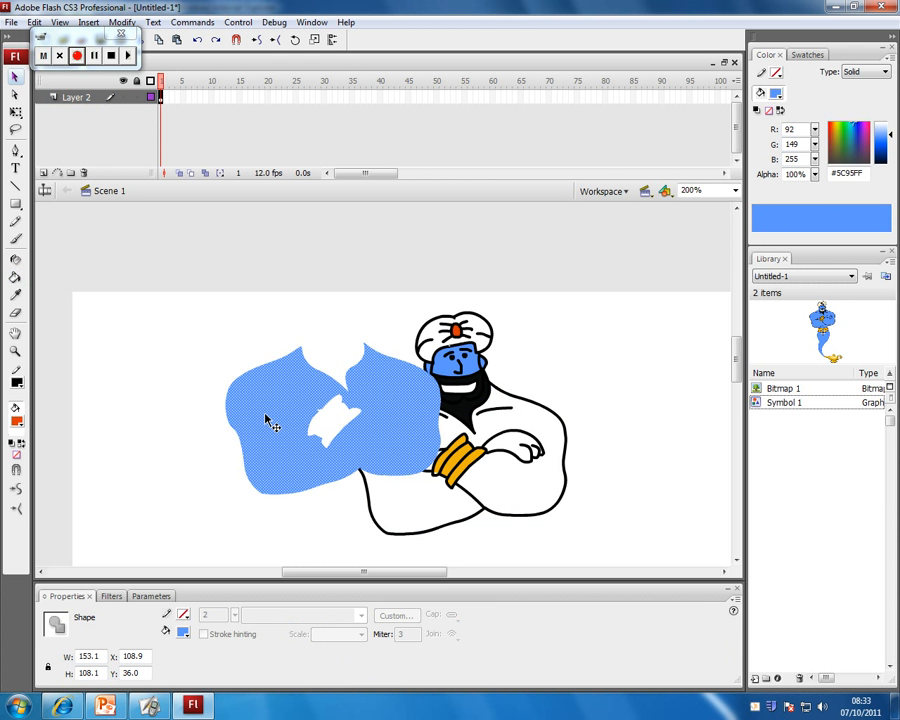
{"action": "key", "text": "ctrl+z"}
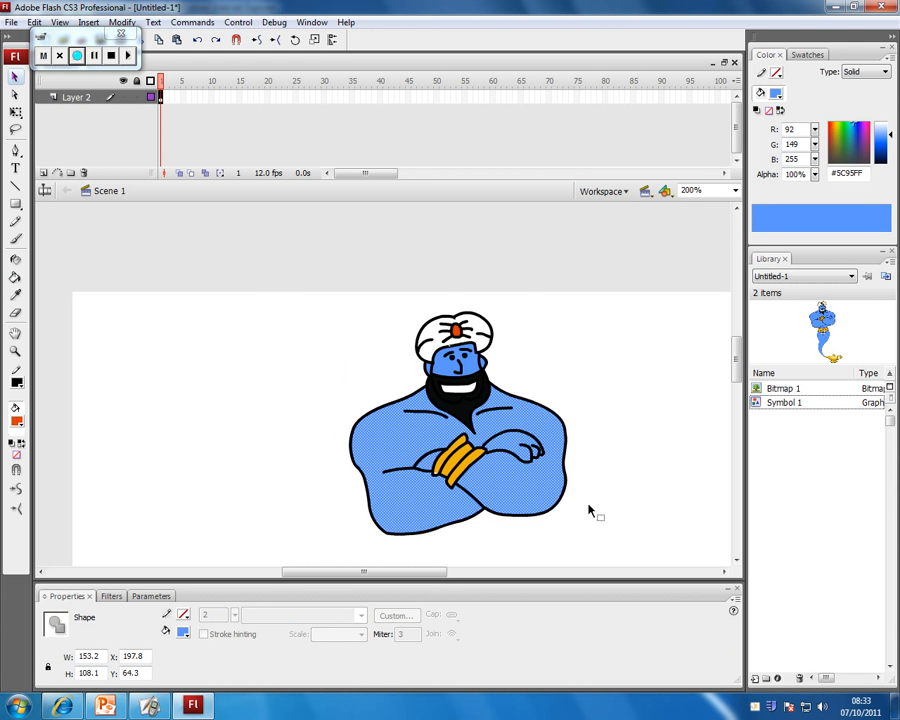
Step: Select the entire traced genie, fills and outlines together, and convert it to a graphic symbol
{"action": "left_click_drag", "start_coordinate": [630, 577], "coordinate": [629, 576]}
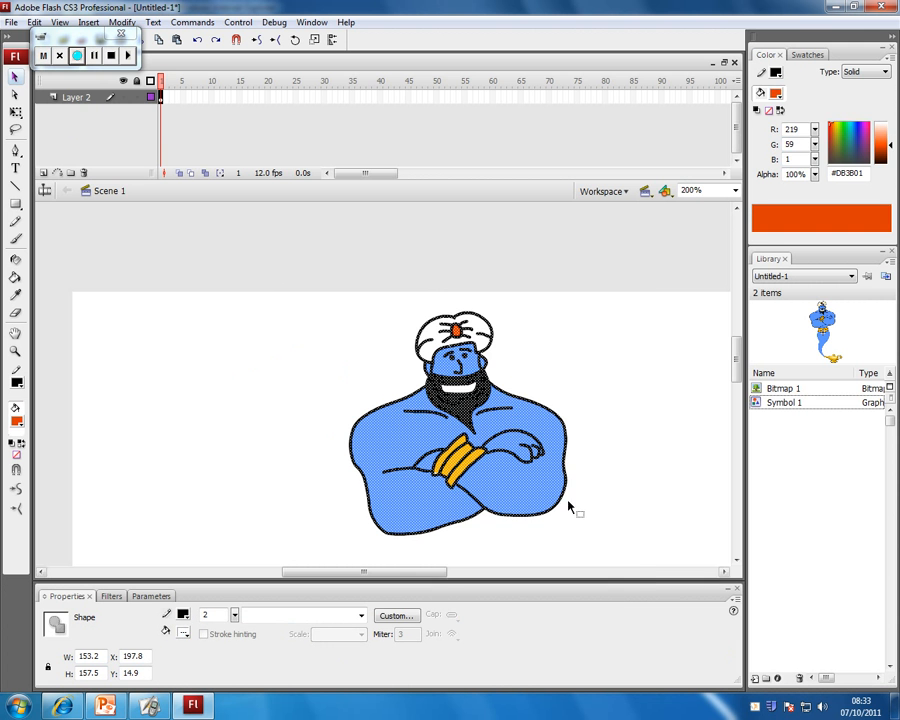
{"action": "right_click", "coordinate": [452, 368]}
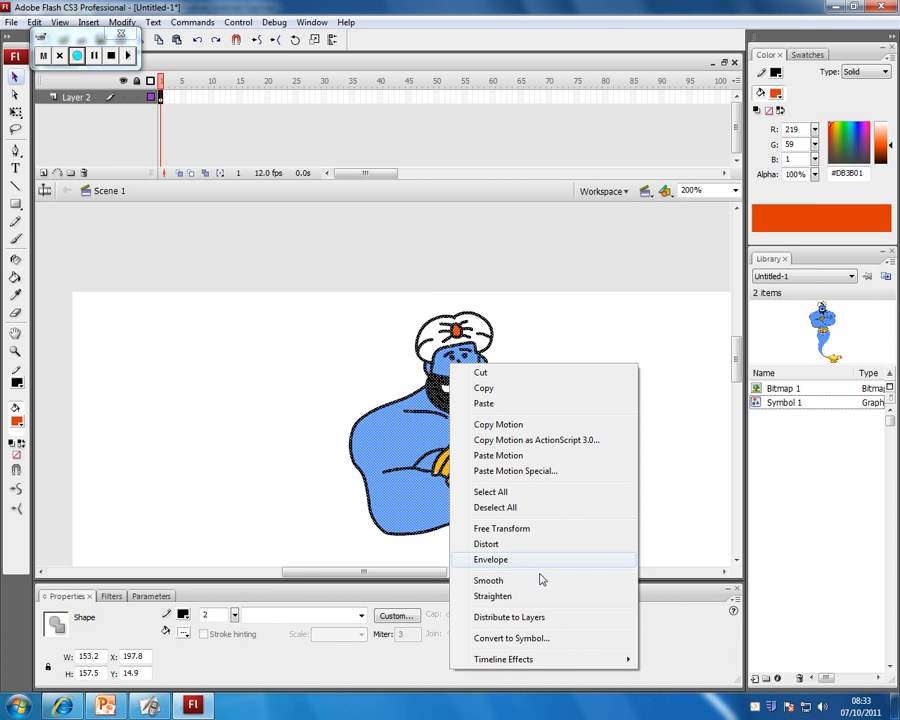
{"action": "left_click", "coordinate": [498, 640]}
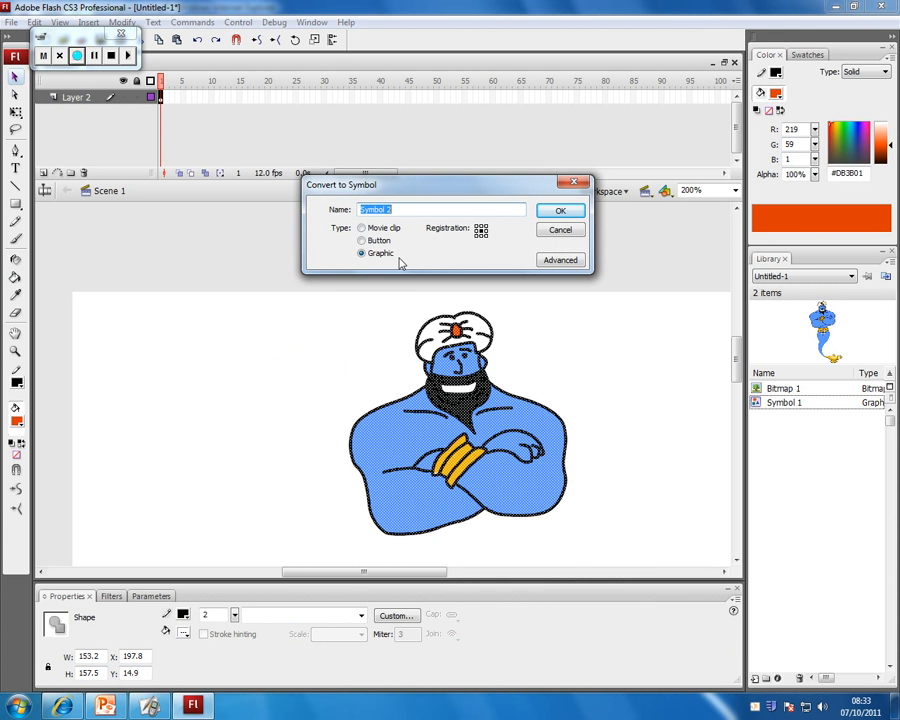
{"action": "left_click", "coordinate": [562, 210]}
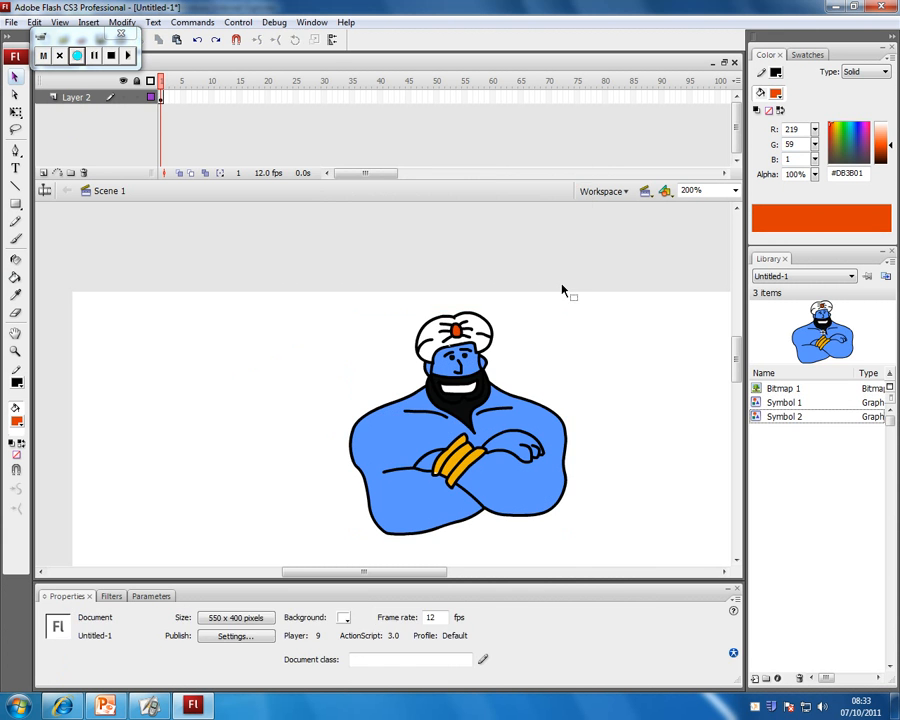
Step: Move the traced genie symbol to the left part of the stage, at about X 116, Y 101
{"action": "left_click_drag", "start_coordinate": [485, 382], "coordinate": [254, 388]}
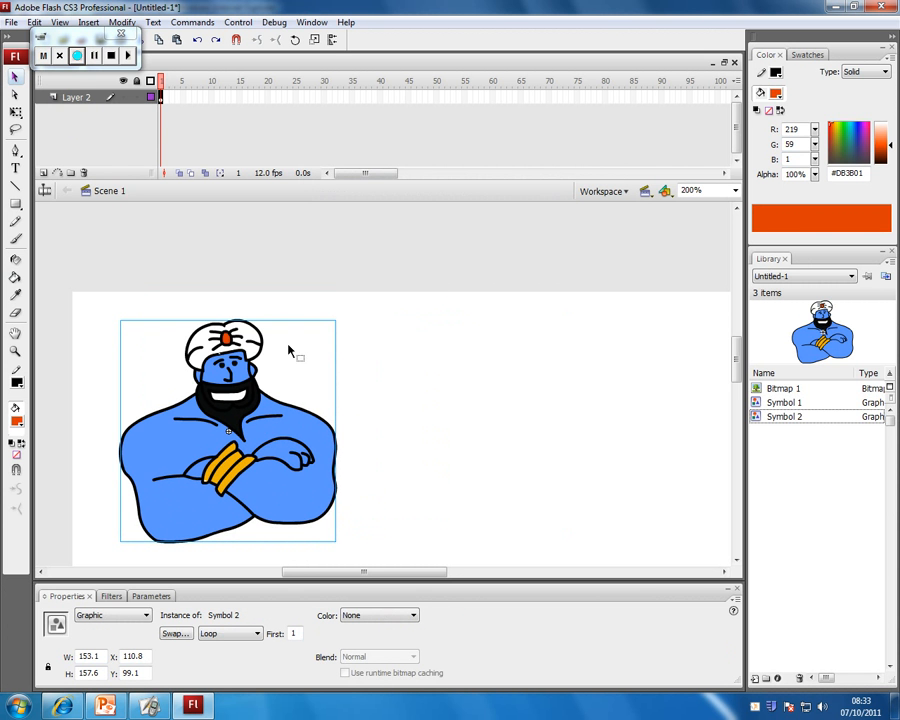
{"action": "mouse_move", "coordinate": [283, 438]}
{"action": "left_mouse_down"}
{"action": "mouse_move", "coordinate": [344, 426]}
{"action": "mouse_move", "coordinate": [288, 444]}
{"action": "left_mouse_up"}
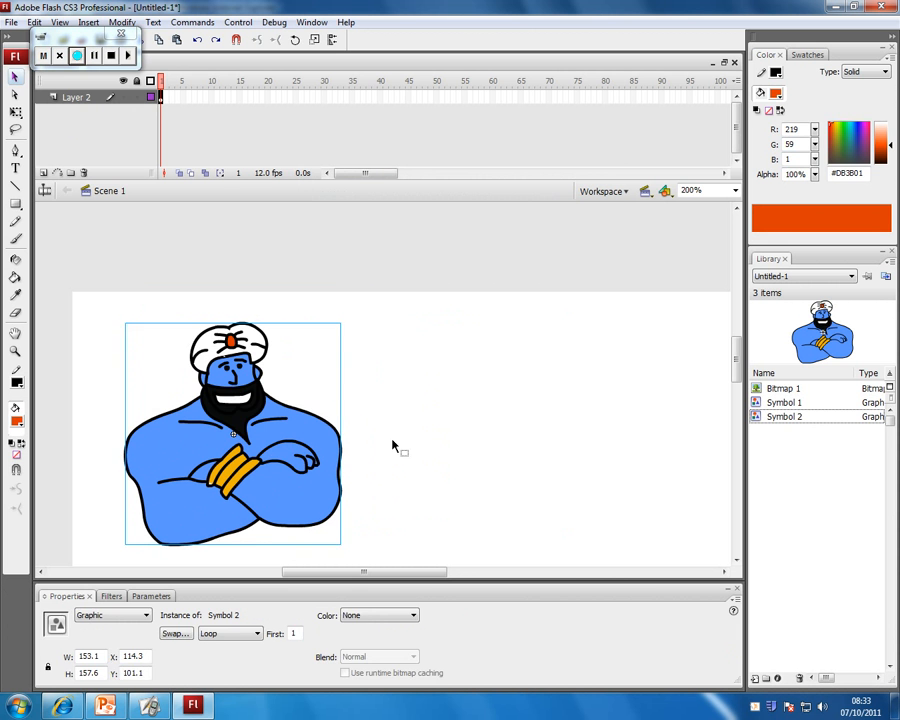
{"action": "left_click", "coordinate": [437, 409]}
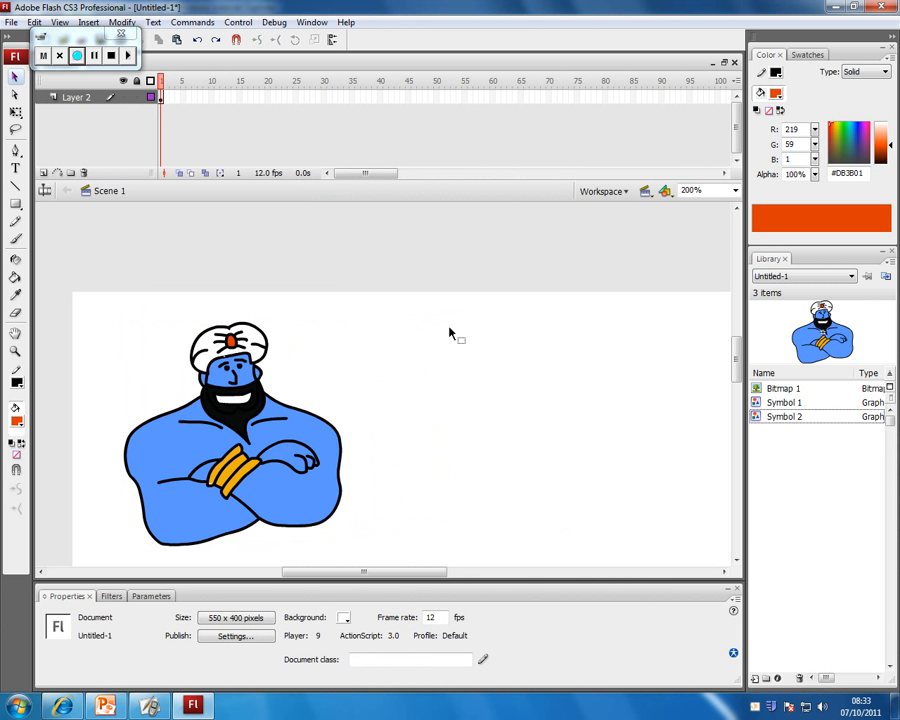
{"action": "mouse_move", "coordinate": [240, 413]}
{"action": "left_mouse_down"}
{"action": "mouse_move", "coordinate": [265, 387]}
{"action": "mouse_move", "coordinate": [243, 408]}
{"action": "left_mouse_up"}
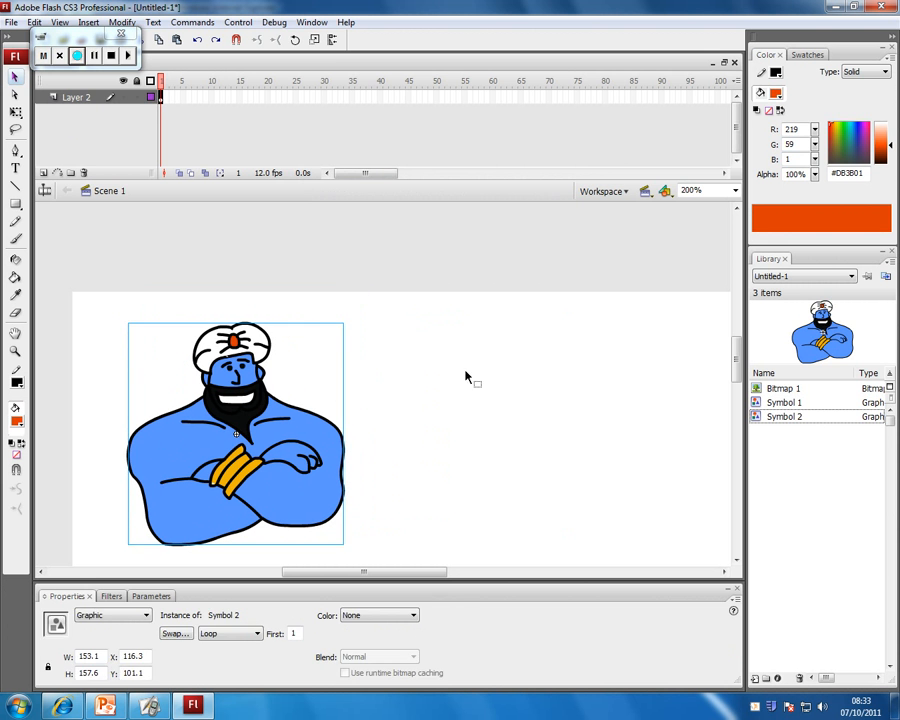
{"action": "left_click", "coordinate": [496, 350]}
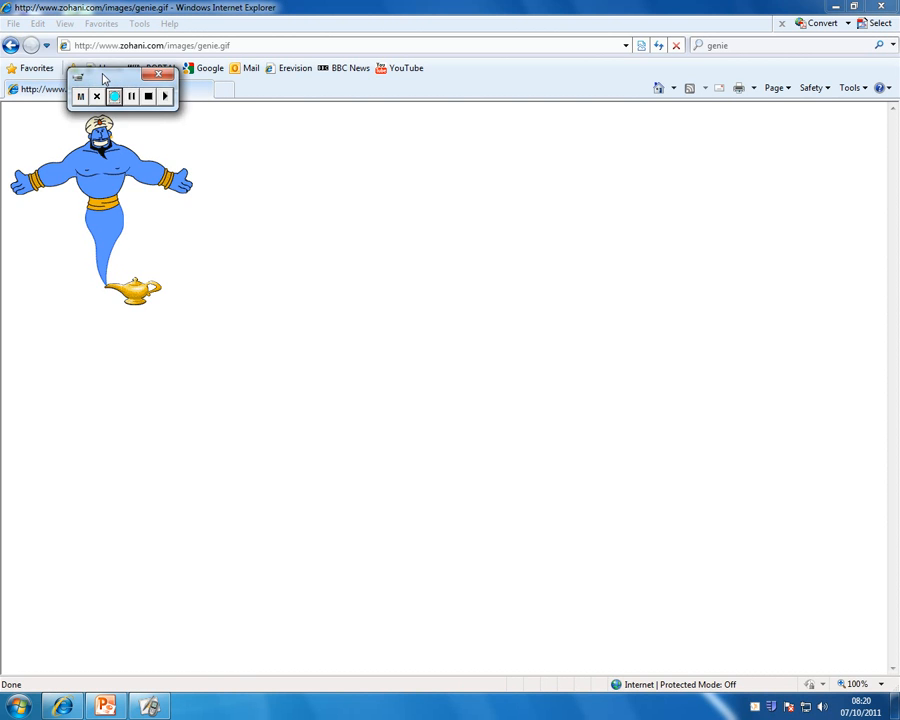
Step: Copy the genie picture, genie.gif, from the zohani.com page in Internet Explorer
{"action": "left_click_drag", "start_coordinate": [104, 75], "coordinate": [64, 33]}
{"action": "right_click", "coordinate": [105, 167]}
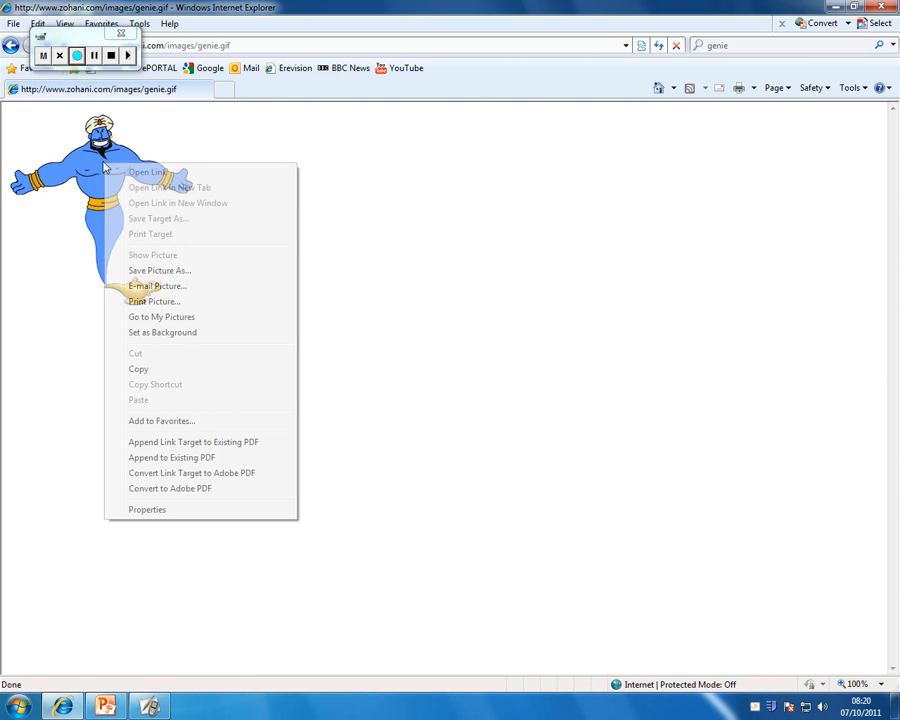
{"action": "left_click", "coordinate": [146, 372]}
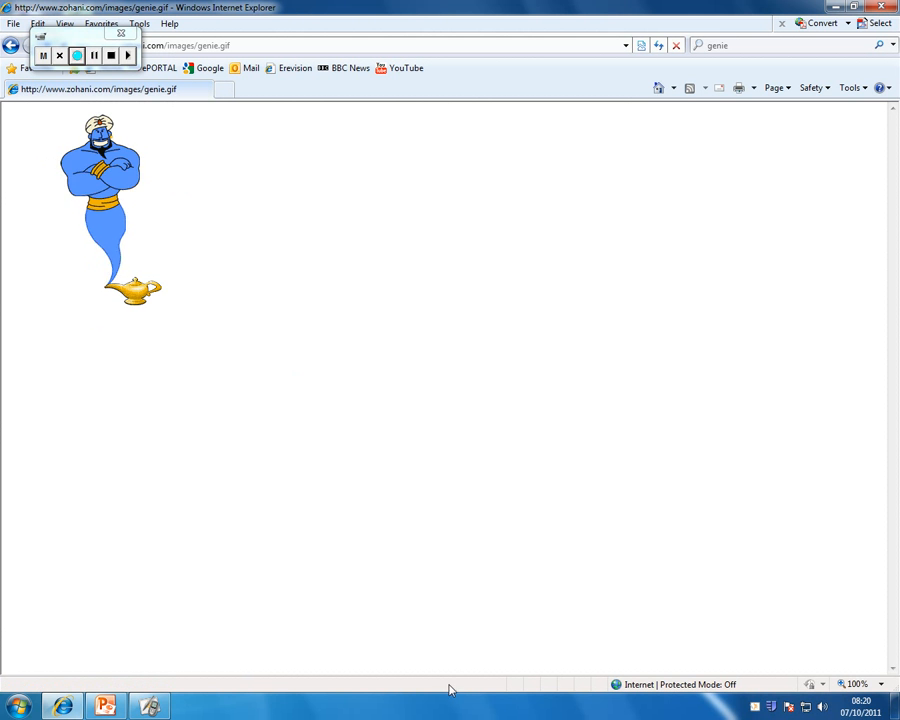
Step: Launch Adobe Flash CS3 Professional and create a new Flash File (ActionScript 3.0)
{"action": "left_click", "coordinate": [18, 706]}
{"action": "left_click", "coordinate": [57, 647]}
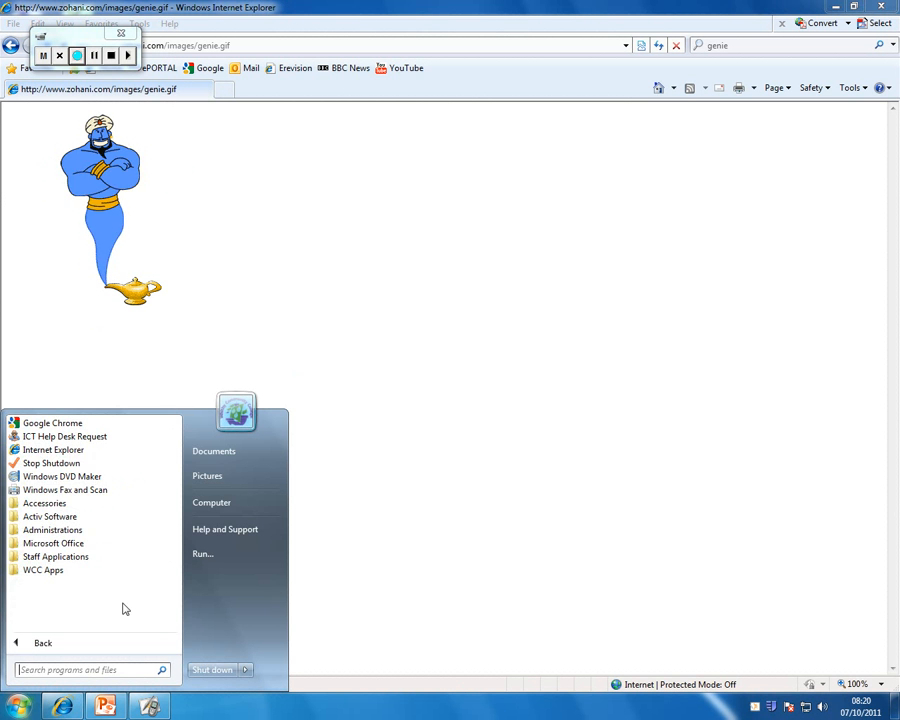
{"action": "left_click", "coordinate": [51, 574]}
{"action": "left_click", "coordinate": [98, 531]}
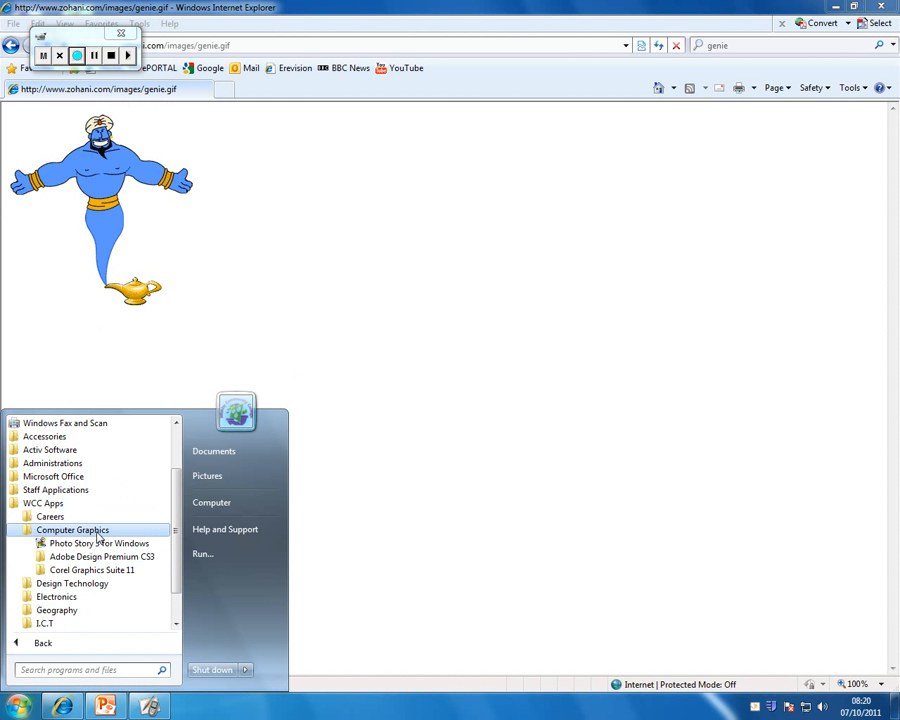
{"action": "left_click", "coordinate": [93, 557]}
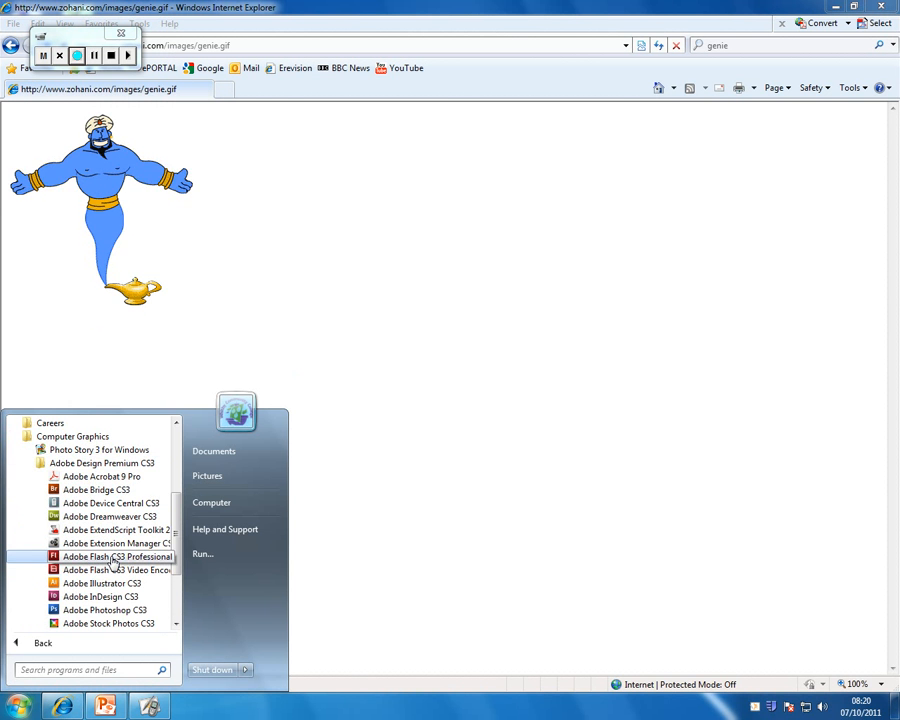
{"action": "left_click", "coordinate": [114, 606]}
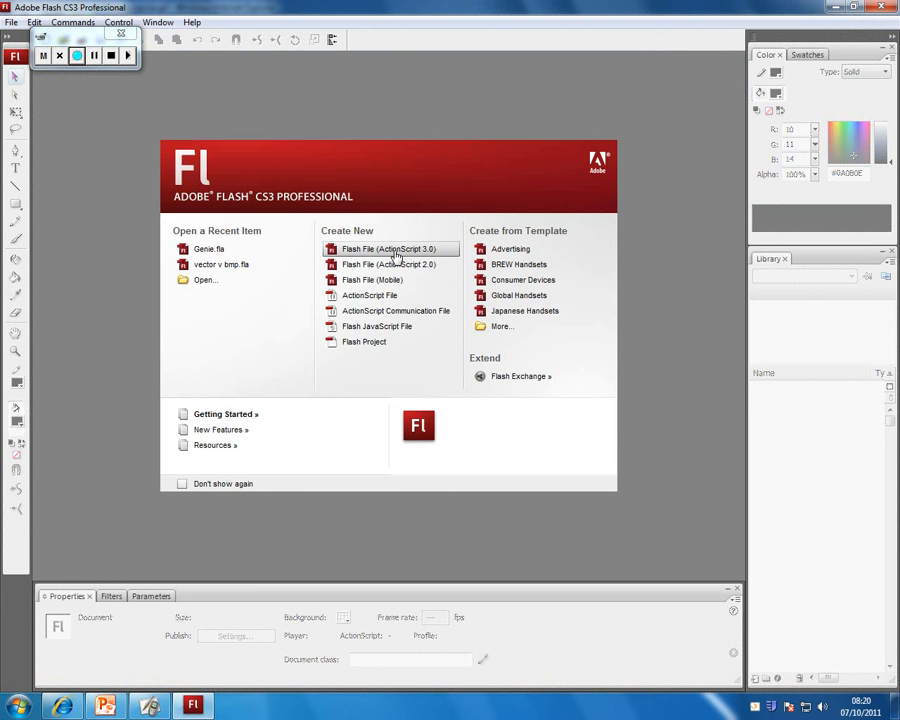
{"action": "left_click", "coordinate": [377, 256]}
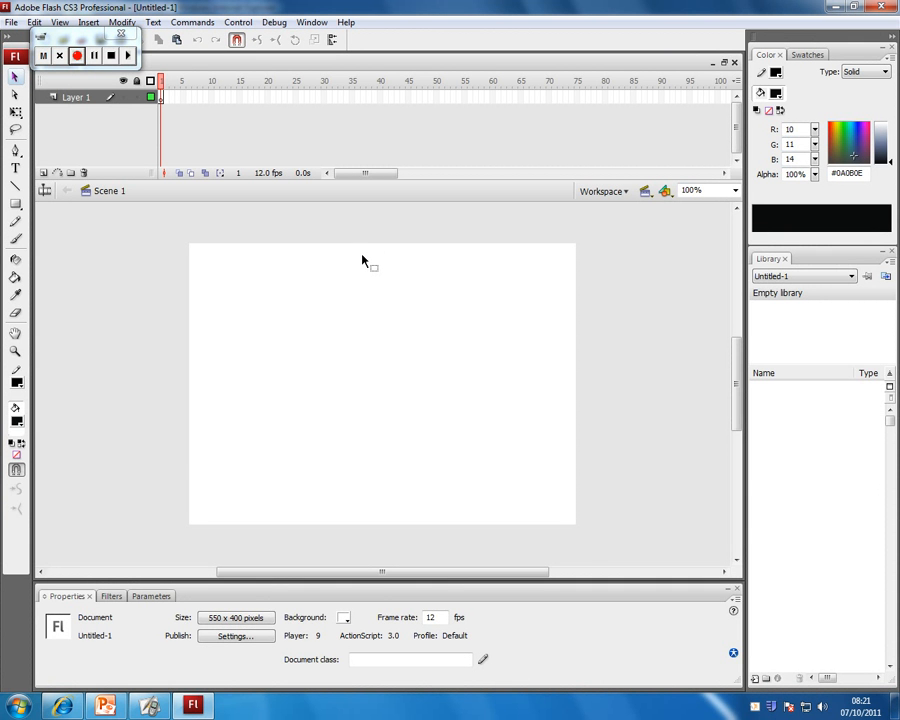
Step: Paste the copied genie picture onto the stage and enlarge it proportionally to about 364 by 382 pixels
{"action": "key", "text": "ctrl+v"}
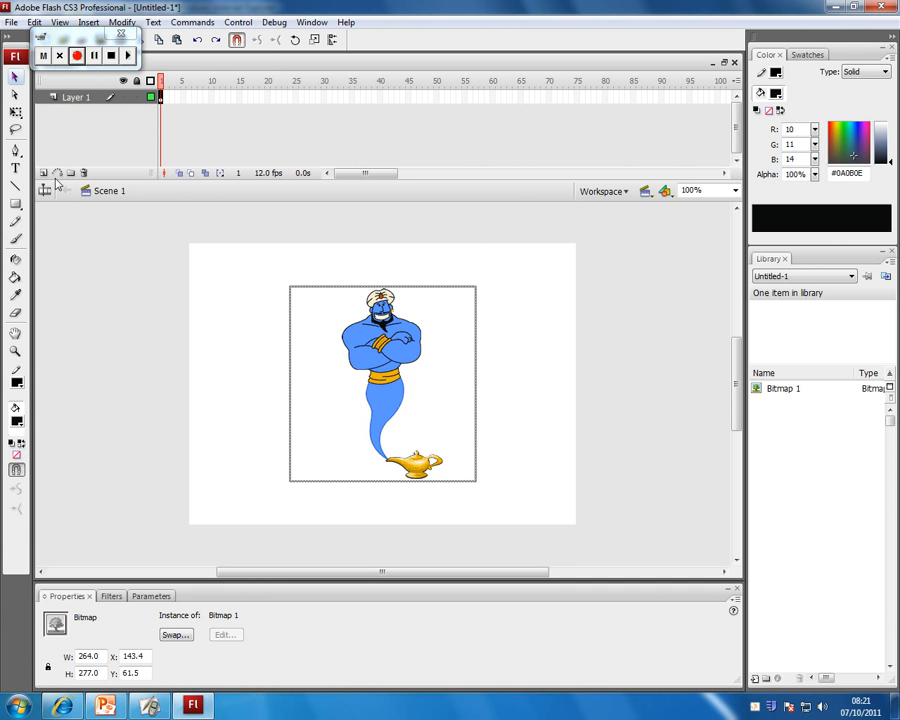
{"action": "left_click", "coordinate": [15, 114]}
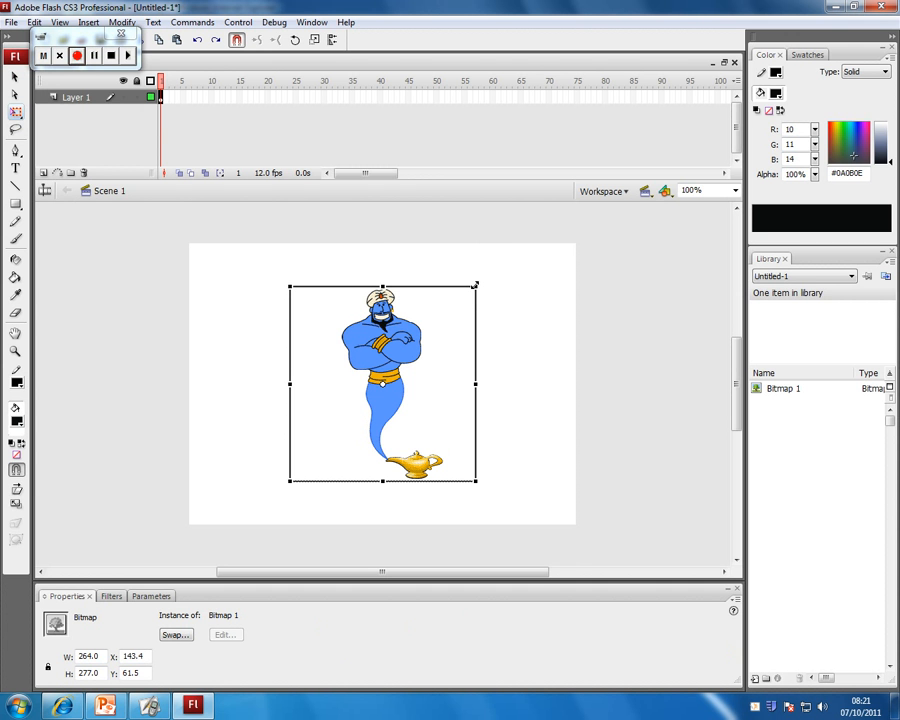
{"action": "left_click_drag", "start_coordinate": [475, 286], "coordinate": [511, 246]}
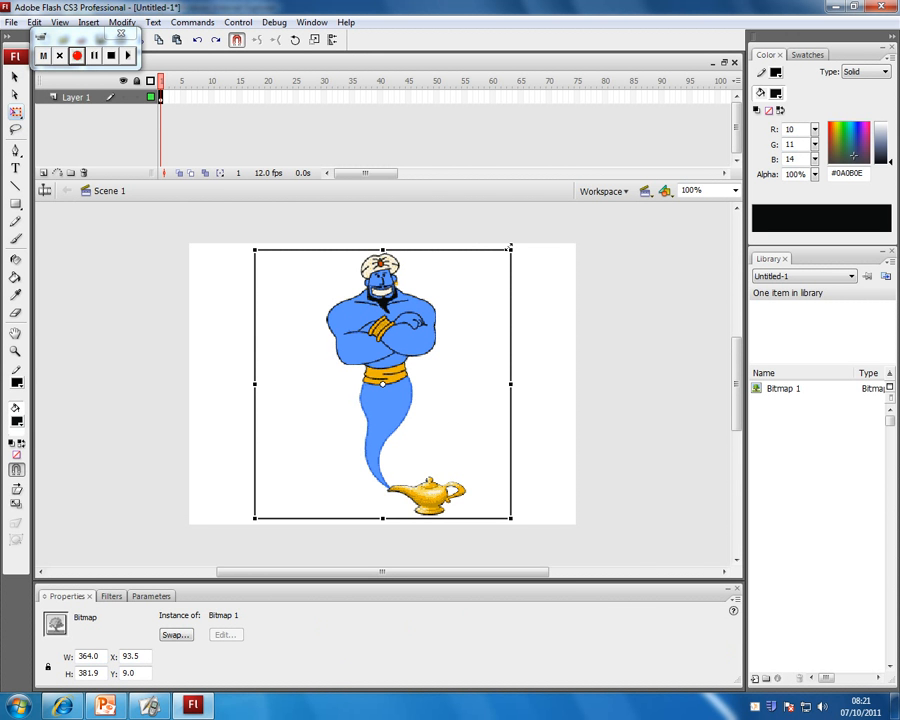
Step: Convert the pasted genie bitmap to a graphic symbol
{"action": "left_click", "coordinate": [15, 76]}
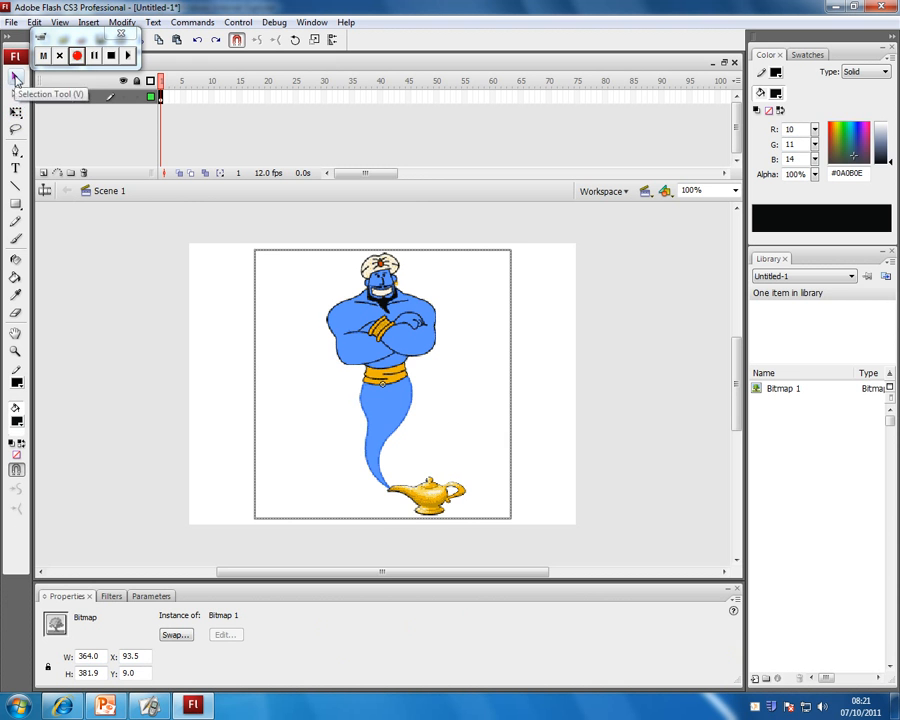
{"action": "right_click", "coordinate": [381, 340]}
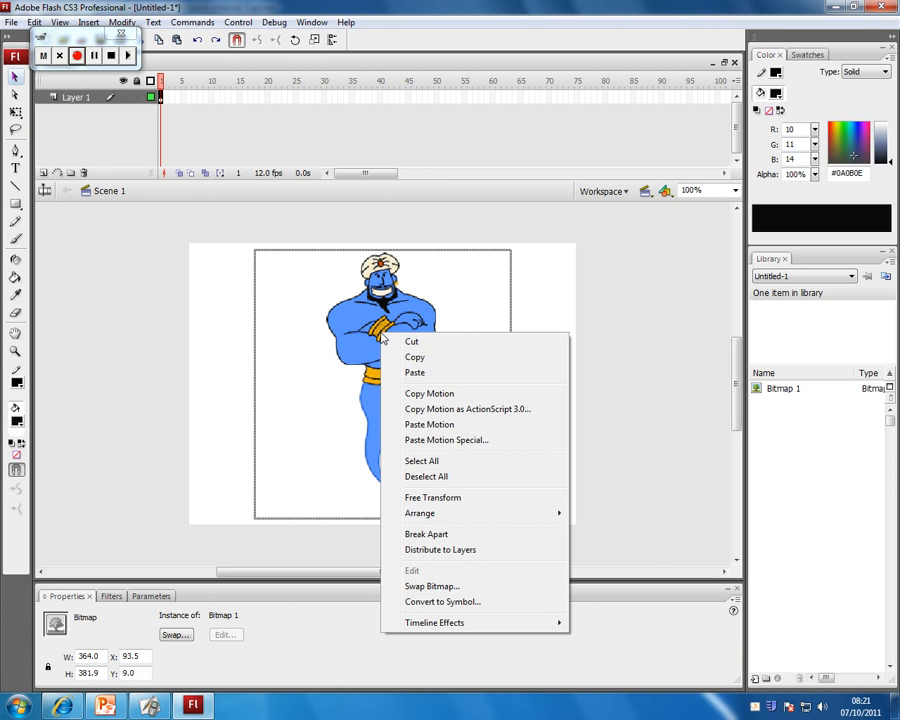
{"action": "left_click", "coordinate": [467, 608]}
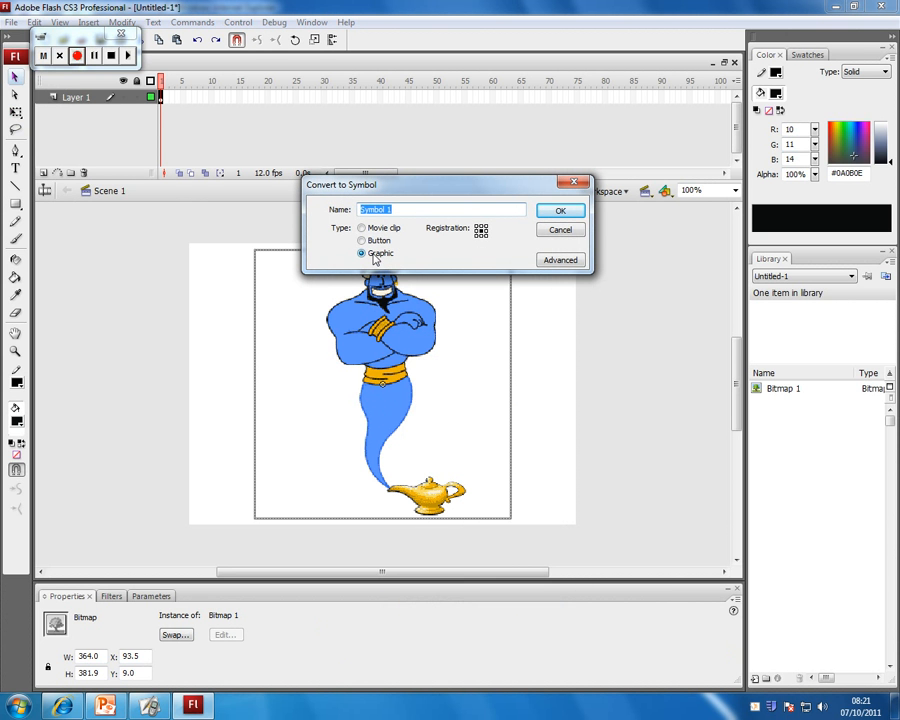
{"action": "left_click", "coordinate": [560, 210]}
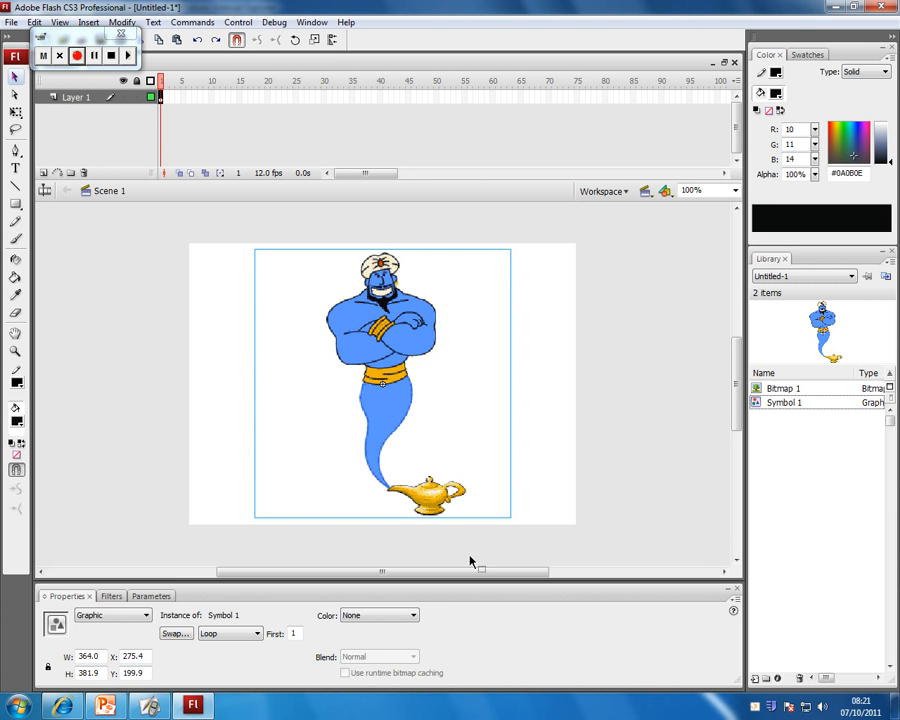
Step: Apply an Alpha colour effect of 50% to the genie symbol
{"action": "left_click", "coordinate": [414, 616]}
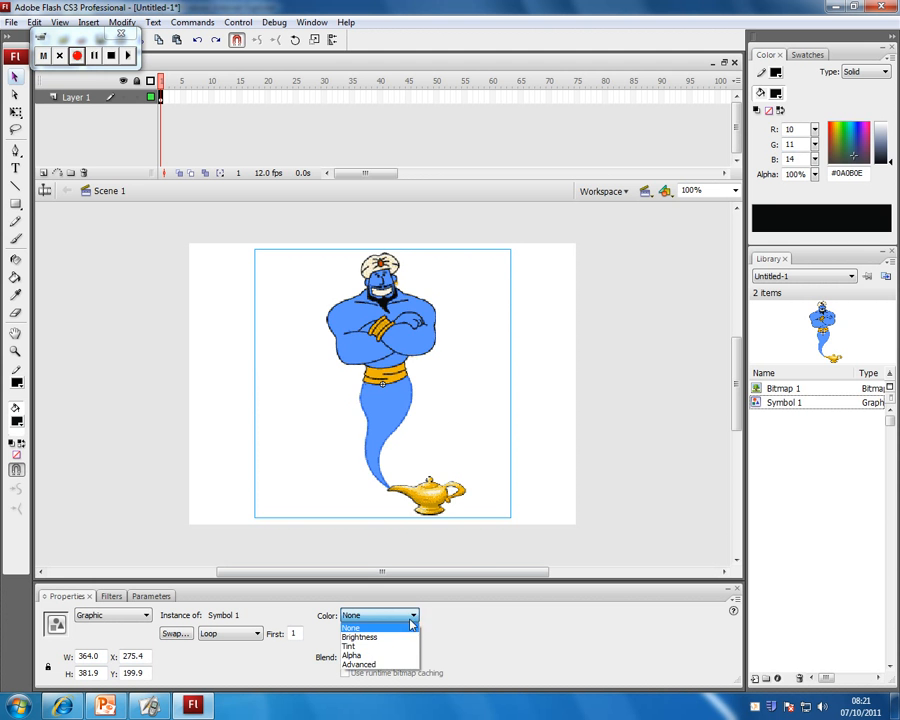
{"action": "left_click", "coordinate": [402, 646]}
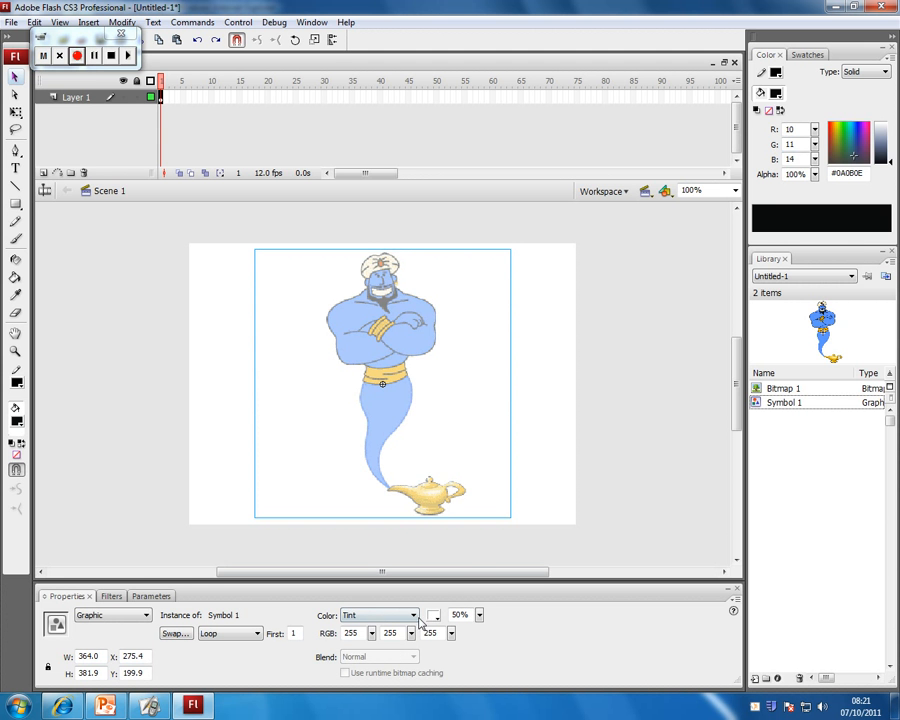
{"action": "left_click", "coordinate": [414, 617]}
{"action": "left_click", "coordinate": [374, 654]}
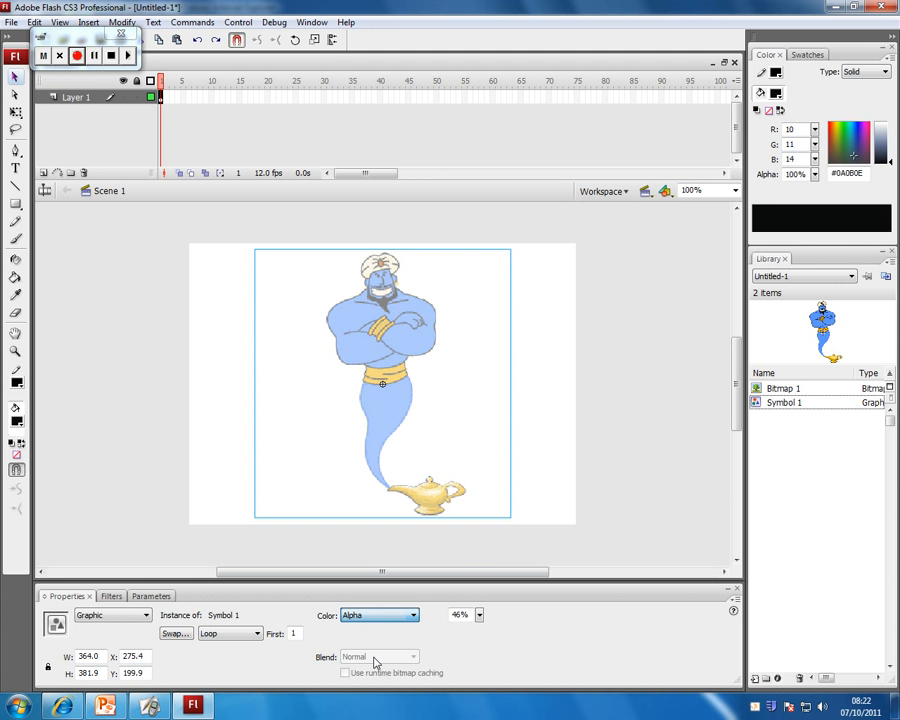
{"action": "mouse_move", "coordinate": [479, 615]}
{"action": "left_mouse_down"}
{"action": "mouse_move", "coordinate": [481, 582]}
{"action": "mouse_move", "coordinate": [485, 657]}
{"action": "mouse_move", "coordinate": [485, 620]}
{"action": "left_mouse_up"}
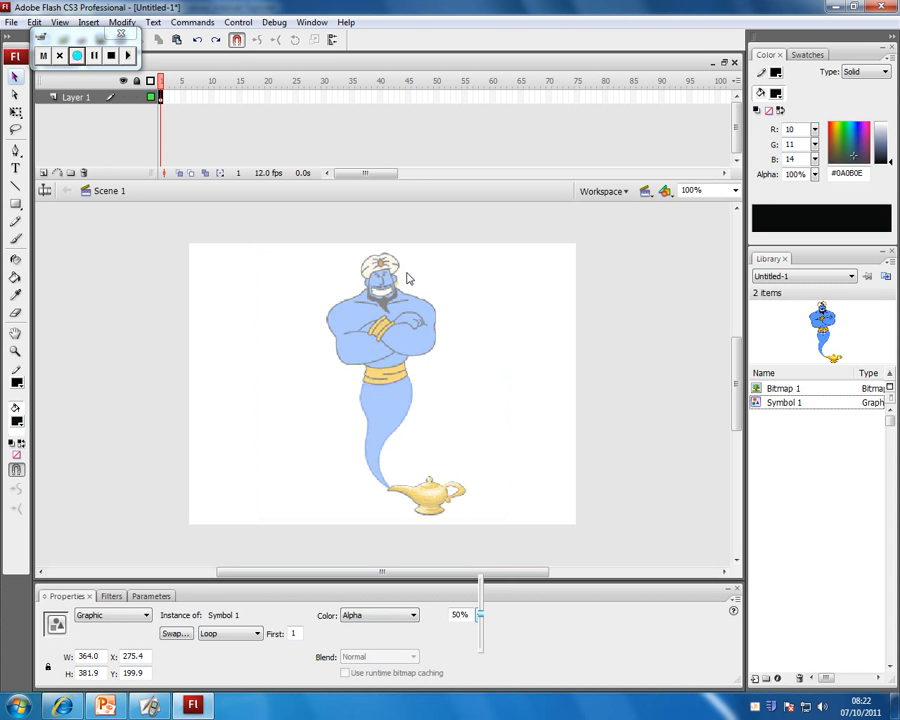
Step: Lock Layer 1 holding the faded genie and add a new layer above it
{"action": "left_click", "coordinate": [138, 98]}
{"action": "left_click", "coordinate": [137, 97]}
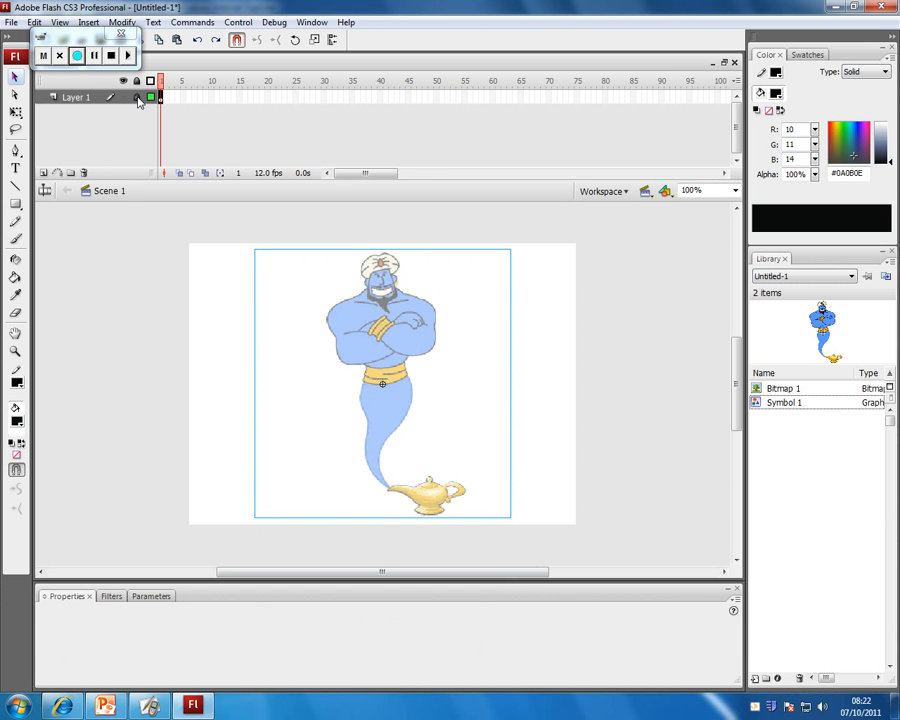
{"action": "left_click", "coordinate": [379, 312]}
{"action": "left_click", "coordinate": [502, 377]}
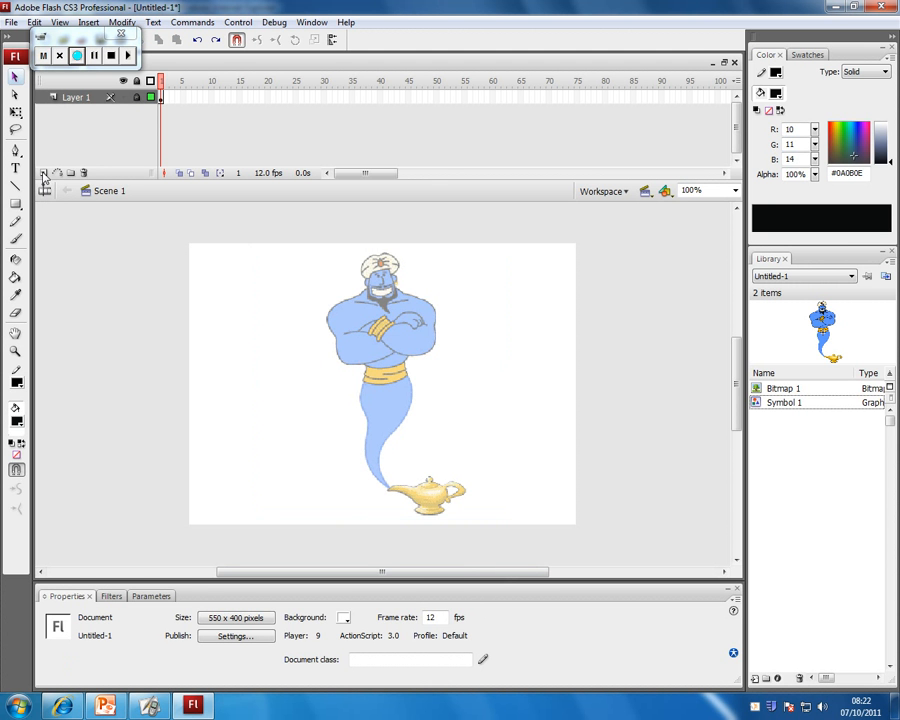
{"action": "left_click", "coordinate": [43, 174]}
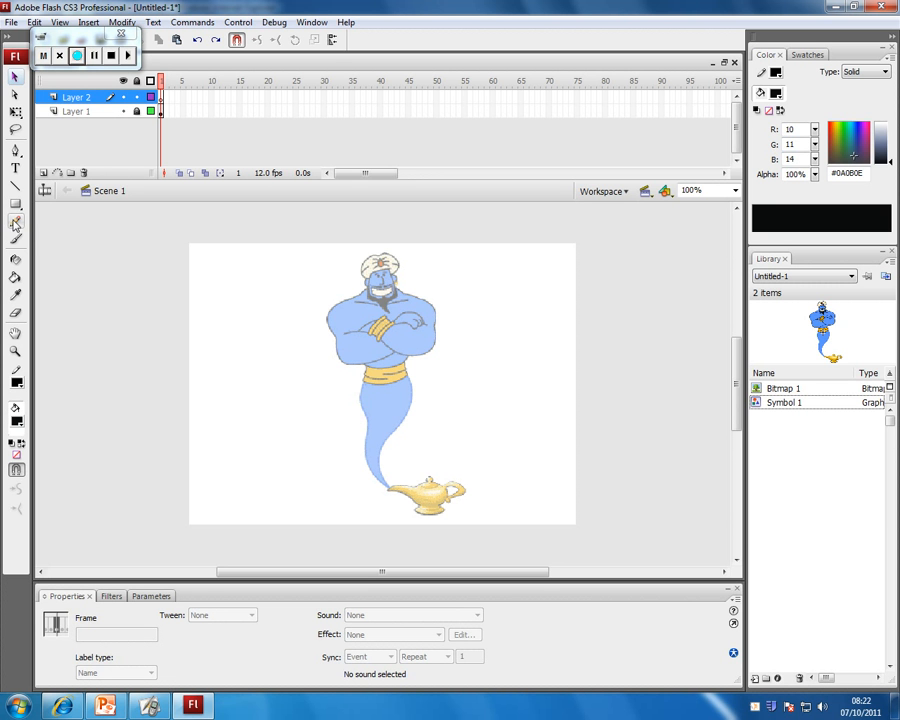
Step: Choose the Pencil tool, set its stroke height to 3 and try two strokes beside the genie
{"action": "left_click", "coordinate": [16, 223]}
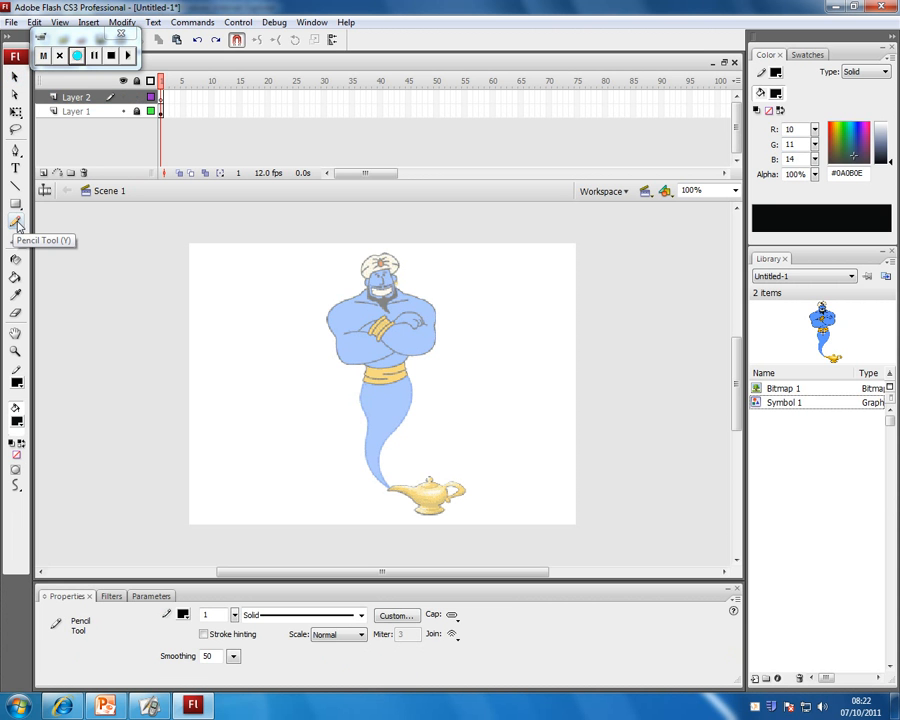
{"action": "left_click", "coordinate": [205, 615]}
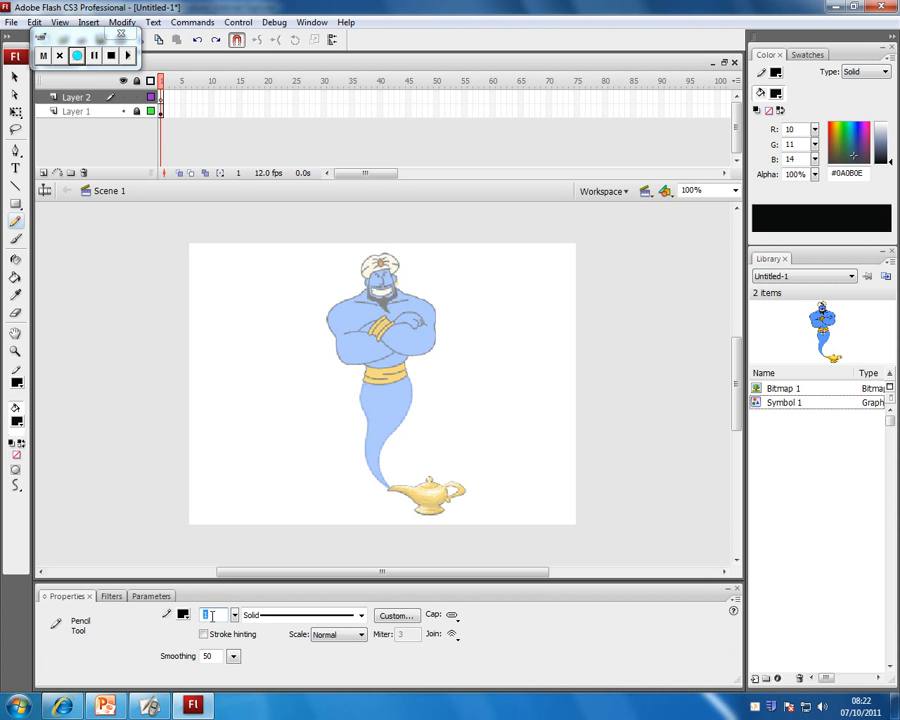
{"action": "type", "text": "3"}
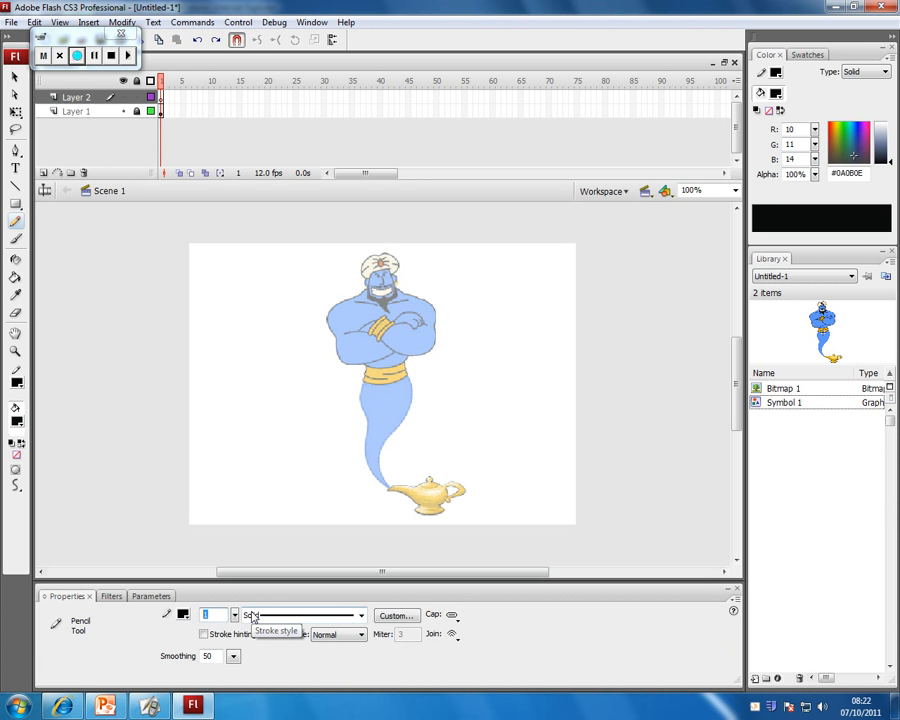
{"action": "left_click_drag", "start_coordinate": [241, 362], "coordinate": [258, 314]}
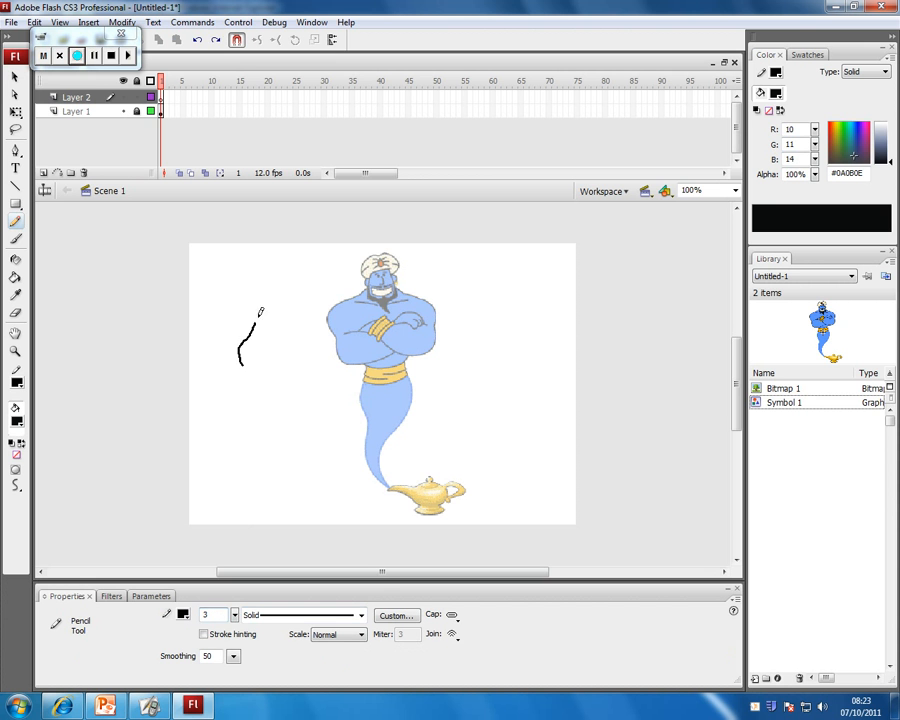
{"action": "mouse_move", "coordinate": [265, 368]}
{"action": "left_mouse_down"}
{"action": "mouse_move", "coordinate": [268, 332]}
{"action": "mouse_move", "coordinate": [285, 322]}
{"action": "left_mouse_up"}
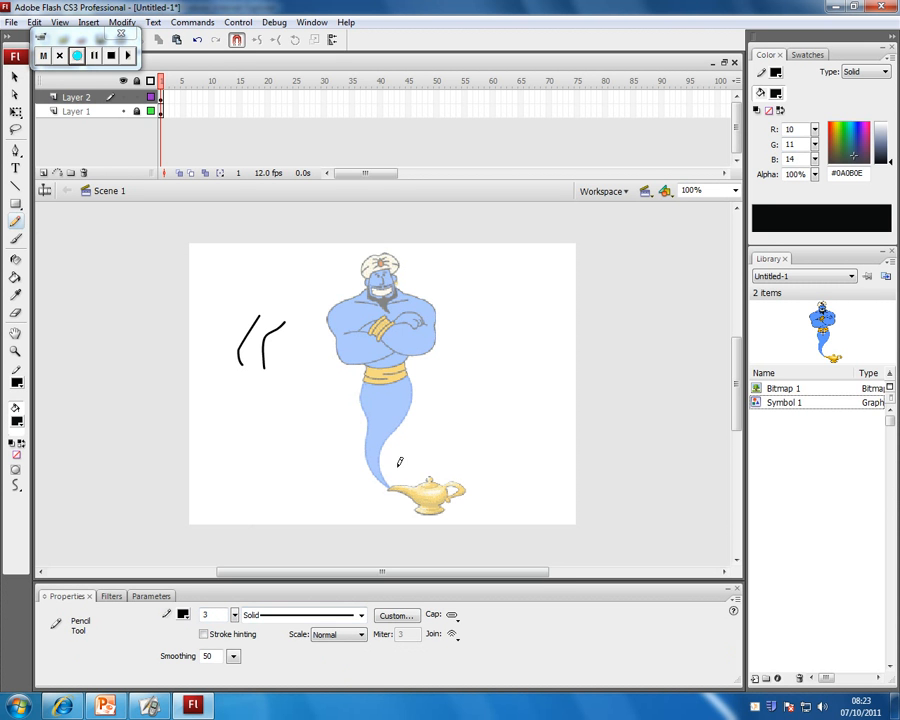
Step: Set the pencil's stroke height to 2 and its mode to Smooth, trying the settings with strokes beside the genie
{"action": "left_click_drag", "start_coordinate": [209, 618], "coordinate": [193, 614]}
{"action": "type", "text": "2"}
{"action": "mouse_move", "coordinate": [200, 322]}
{"action": "left_mouse_down"}
{"action": "mouse_move", "coordinate": [236, 268]}
{"action": "mouse_move", "coordinate": [290, 256]}
{"action": "left_mouse_up"}
{"action": "double_click", "coordinate": [206, 616]}
{"action": "type", "text": "2"}
{"action": "left_click", "coordinate": [17, 486]}
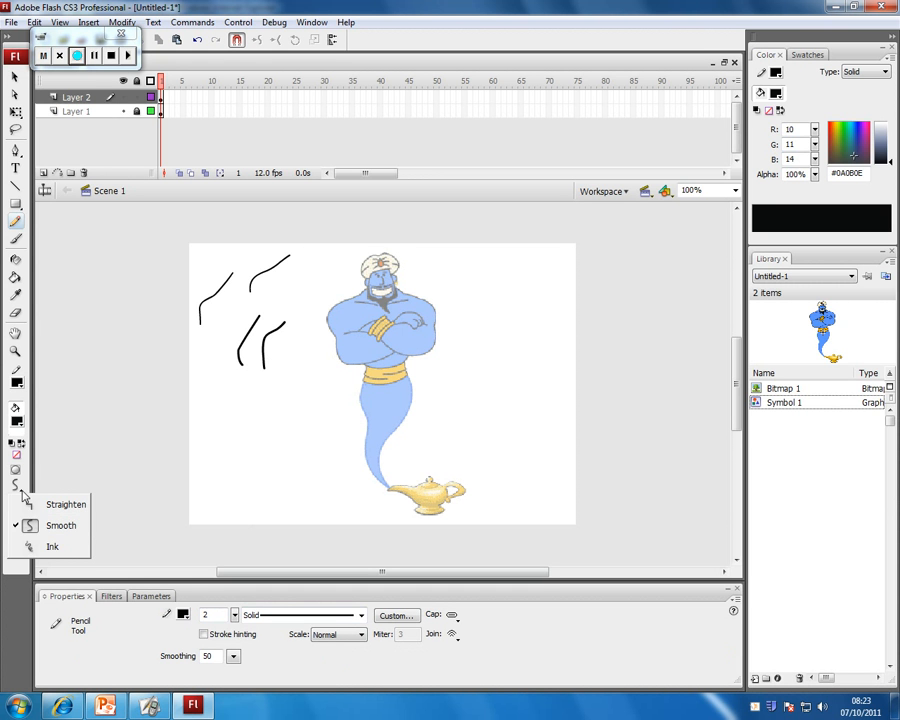
{"action": "left_click", "coordinate": [59, 530]}
{"action": "mouse_move", "coordinate": [226, 489]}
{"action": "left_mouse_down"}
{"action": "mouse_move", "coordinate": [215, 479]}
{"action": "mouse_move", "coordinate": [240, 437]}
{"action": "mouse_move", "coordinate": [278, 406]}
{"action": "left_mouse_up"}
{"action": "mouse_move", "coordinate": [260, 464]}
{"action": "left_mouse_down"}
{"action": "mouse_move", "coordinate": [304, 443]}
{"action": "mouse_move", "coordinate": [329, 385]}
{"action": "left_mouse_up"}
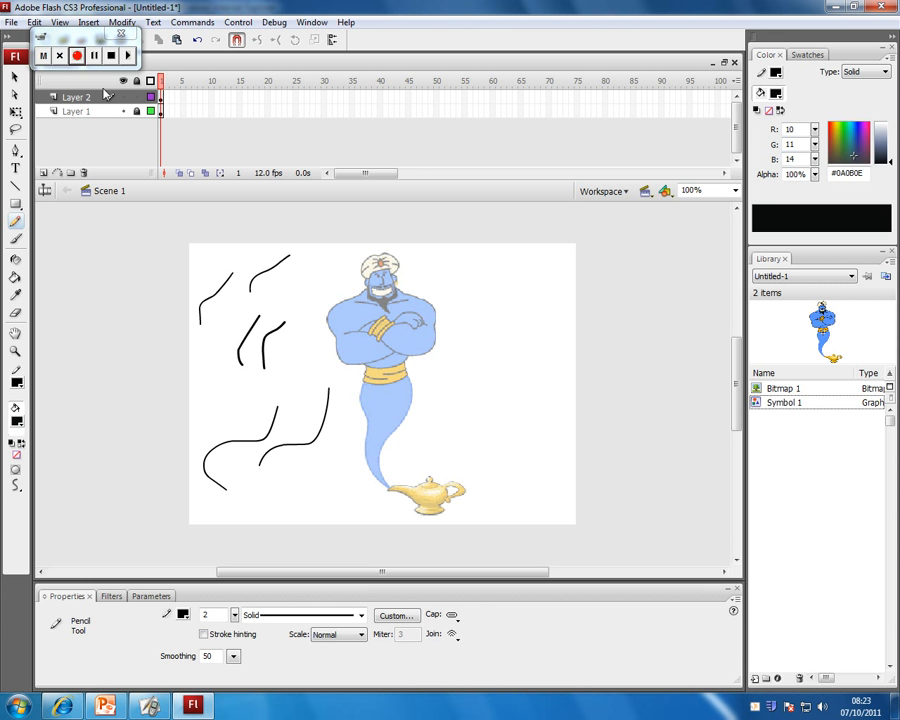
Step: Delete all the test strokes from Layer 2
{"action": "left_click", "coordinate": [72, 98]}
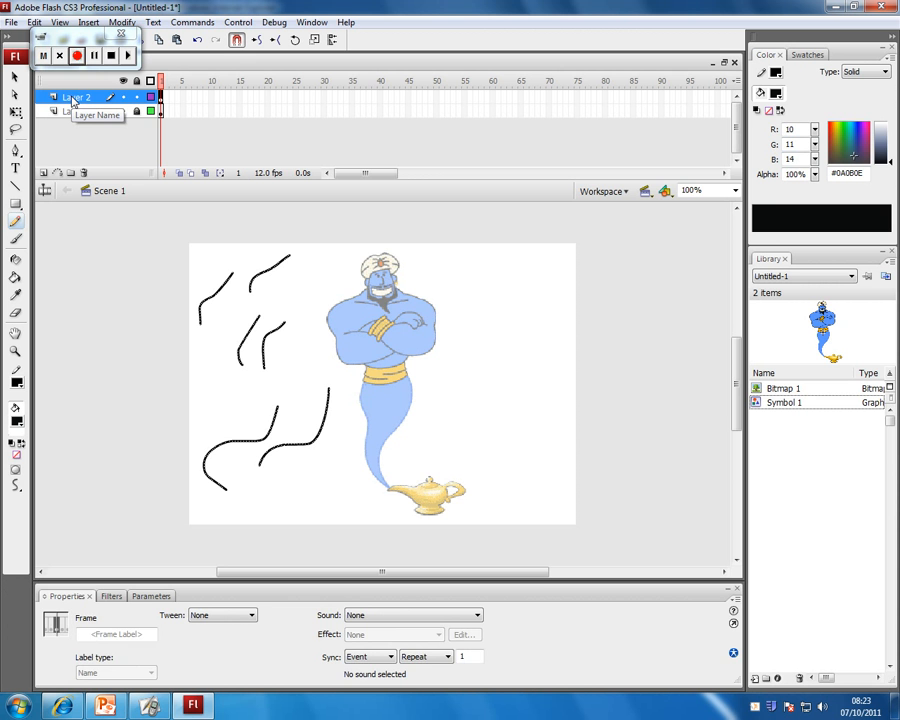
{"action": "key", "text": "Delete"}
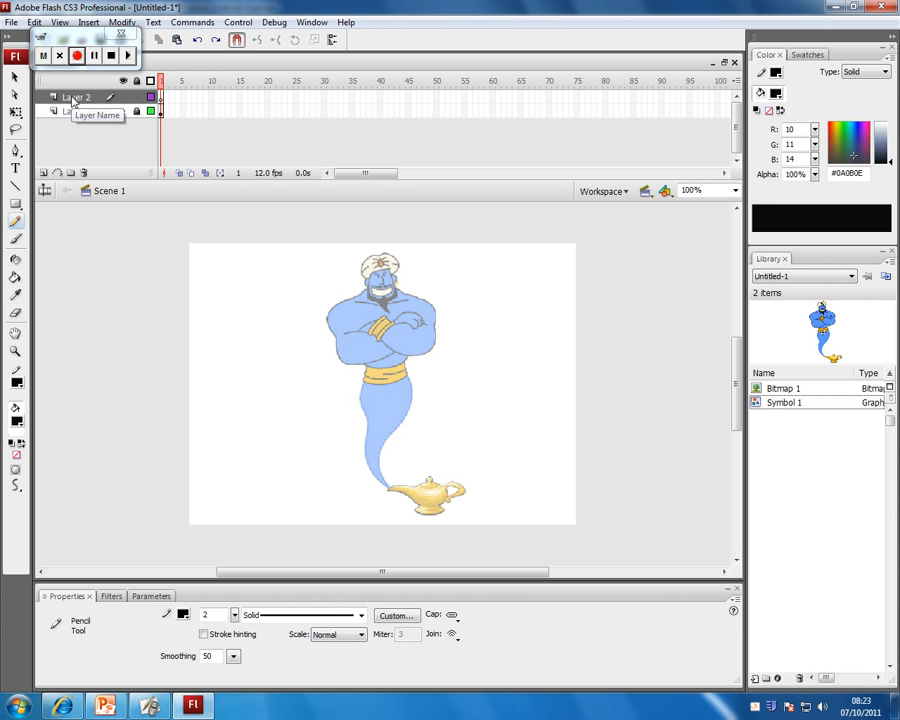
{"action": "left_click", "coordinate": [72, 98]}
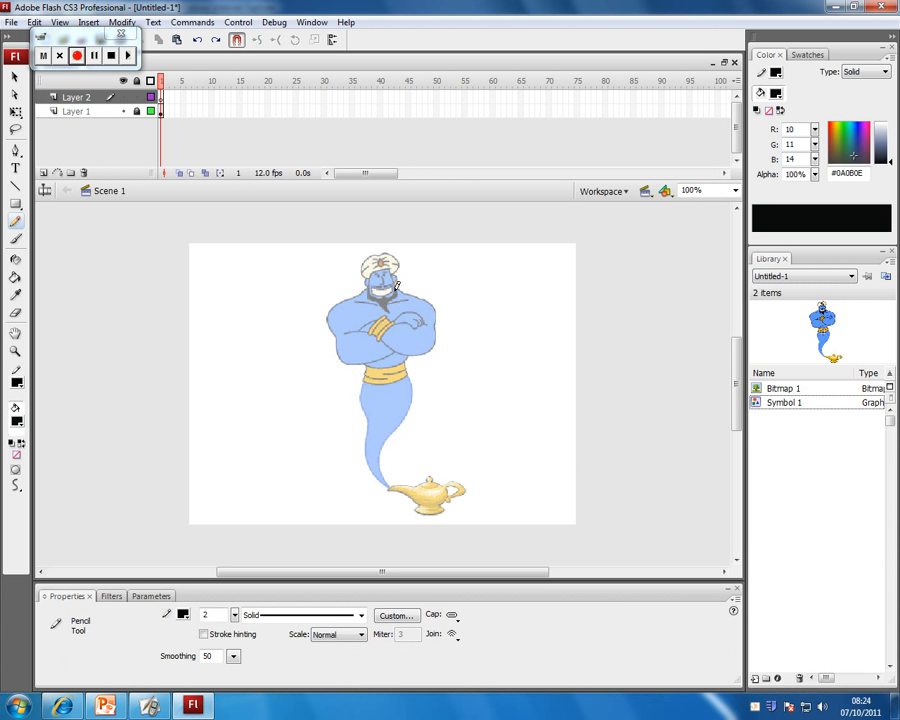
Step: Trace the outline of the genie's turban with the Pencil tool at 400% magnification
{"action": "key", "text": "ctrl+equal"}
{"action": "key", "text": "ctrl+equal"}
{"action": "key", "text": "ctrl+equal"}
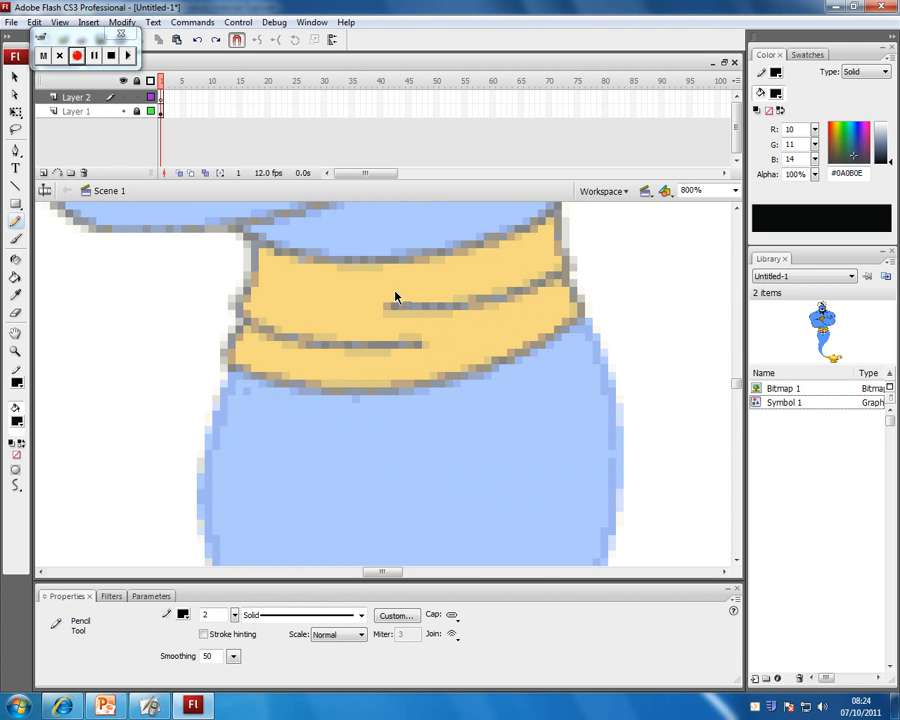
{"action": "key", "text": "ctrl+minus"}
{"action": "key", "text": "ctrl+minus"}
{"action": "key", "text": "ctrl+minus"}
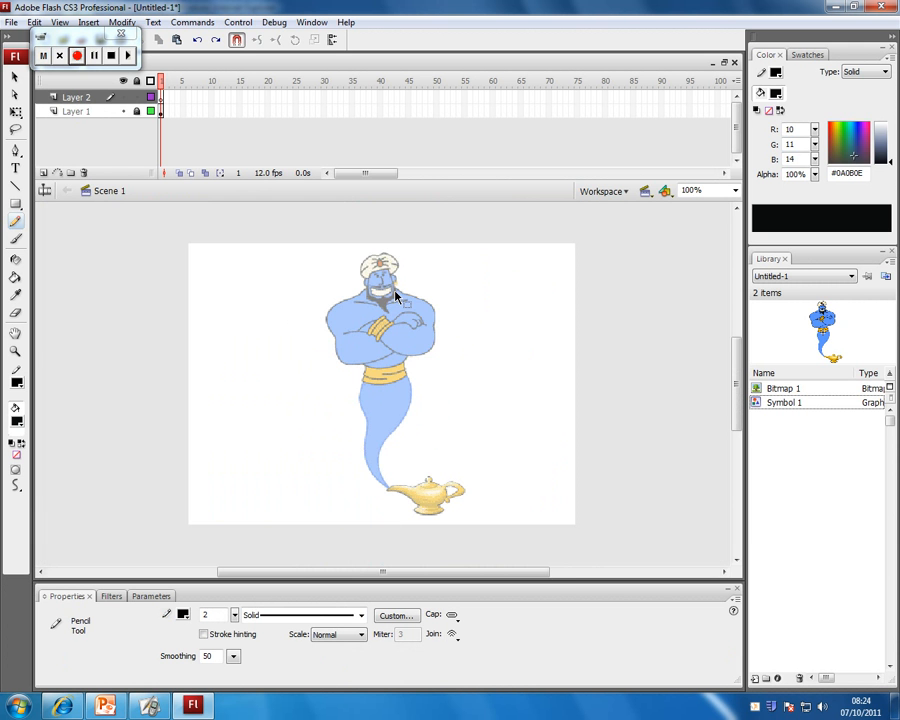
{"action": "key", "text": "ctrl+equal"}
{"action": "key", "text": "ctrl+equal"}
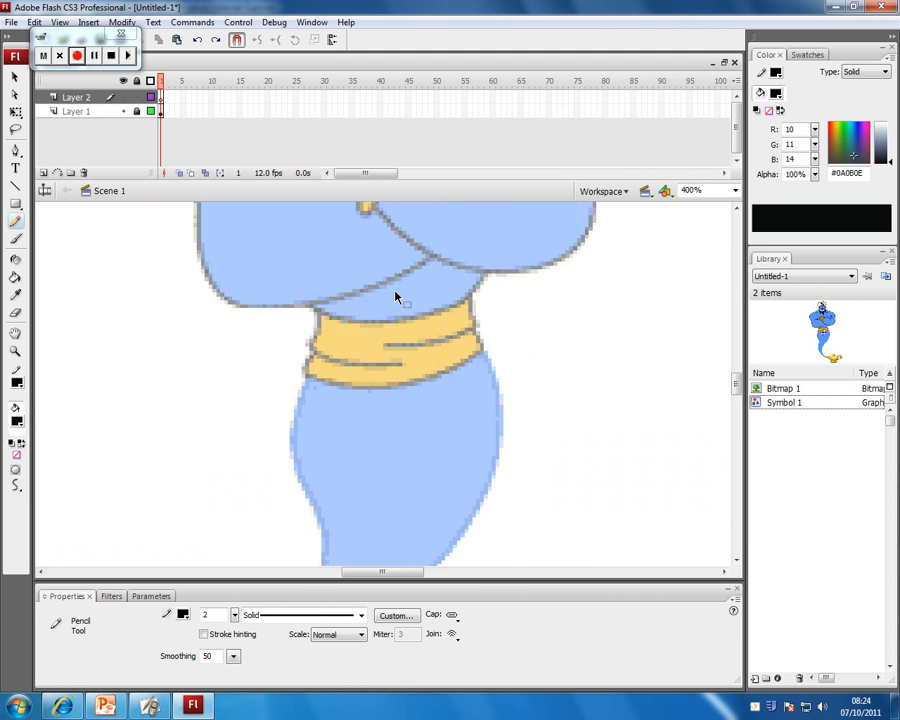
{"action": "scroll", "coordinate": [394, 290], "scroll_direction": "up", "scroll_amount": 8}
{"action": "scroll", "coordinate": [396, 286], "scroll_direction": "down", "scroll_amount": 2}
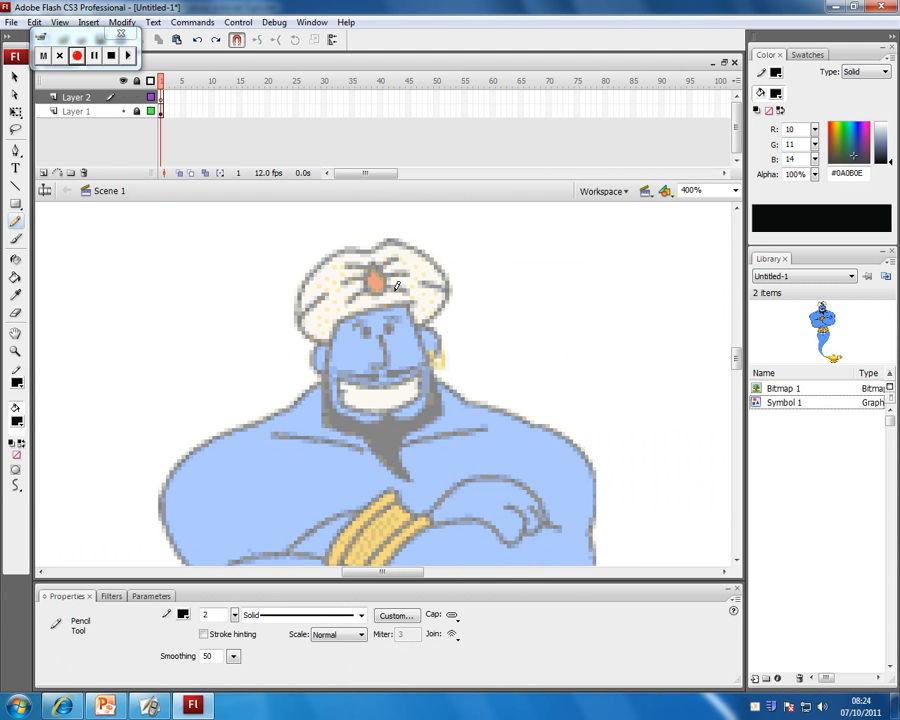
{"action": "mouse_move", "coordinate": [372, 248]}
{"action": "left_mouse_down"}
{"action": "mouse_move", "coordinate": [412, 242]}
{"action": "mouse_move", "coordinate": [437, 254]}
{"action": "mouse_move", "coordinate": [453, 287]}
{"action": "mouse_move", "coordinate": [442, 308]}
{"action": "mouse_move", "coordinate": [423, 317]}
{"action": "mouse_move", "coordinate": [400, 302]}
{"action": "mouse_move", "coordinate": [375, 304]}
{"action": "mouse_move", "coordinate": [348, 310]}
{"action": "mouse_move", "coordinate": [330, 332]}
{"action": "mouse_move", "coordinate": [306, 326]}
{"action": "mouse_move", "coordinate": [293, 302]}
{"action": "mouse_move", "coordinate": [295, 262]}
{"action": "mouse_move", "coordinate": [382, 242]}
{"action": "left_mouse_up"}
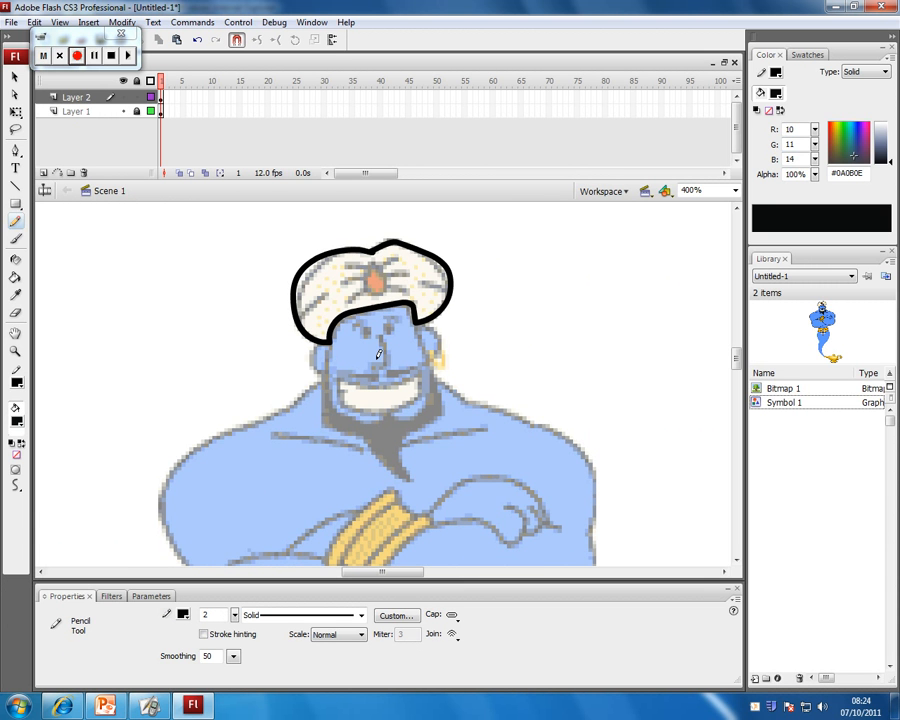
Step: Trace the genie's face, beard, ears, nose, moustache, mouth and eyebrows with the Pencil tool, and paint the eyes black with the Brush
{"action": "mouse_move", "coordinate": [332, 338]}
{"action": "left_mouse_down"}
{"action": "mouse_move", "coordinate": [336, 402]}
{"action": "mouse_move", "coordinate": [377, 420]}
{"action": "mouse_move", "coordinate": [391, 408]}
{"action": "mouse_move", "coordinate": [416, 413]}
{"action": "mouse_move", "coordinate": [431, 356]}
{"action": "mouse_move", "coordinate": [442, 411]}
{"action": "mouse_move", "coordinate": [407, 435]}
{"action": "mouse_move", "coordinate": [403, 459]}
{"action": "mouse_move", "coordinate": [414, 481]}
{"action": "mouse_move", "coordinate": [335, 428]}
{"action": "mouse_move", "coordinate": [322, 410]}
{"action": "mouse_move", "coordinate": [315, 340]}
{"action": "left_mouse_up"}
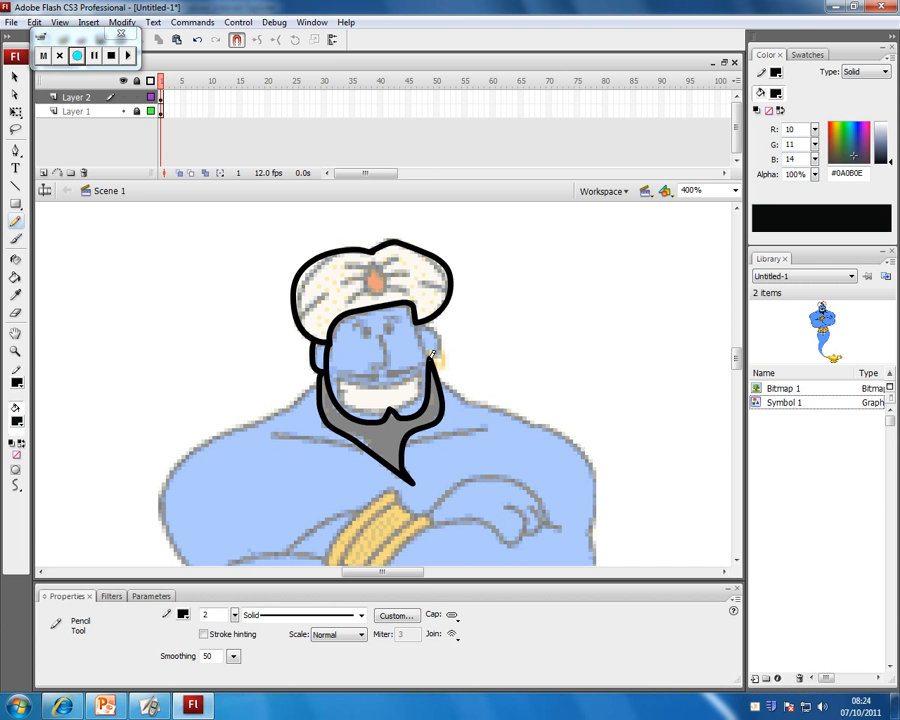
{"action": "left_click_drag", "start_coordinate": [432, 355], "coordinate": [427, 315]}
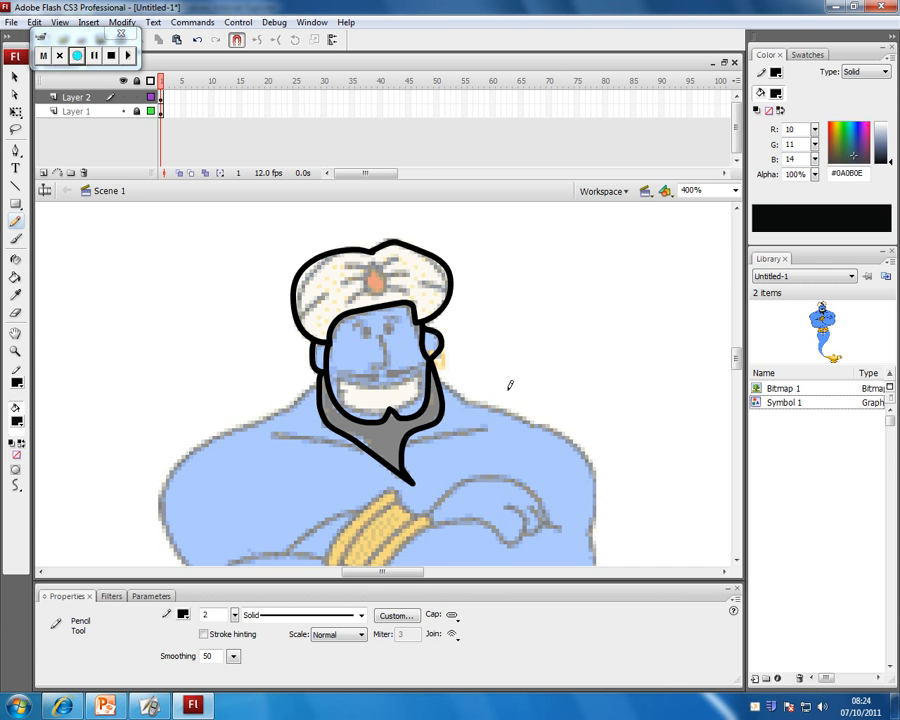
{"action": "mouse_move", "coordinate": [385, 340]}
{"action": "left_mouse_down"}
{"action": "mouse_move", "coordinate": [387, 362]}
{"action": "mouse_move", "coordinate": [376, 358]}
{"action": "mouse_move", "coordinate": [348, 398]}
{"action": "mouse_move", "coordinate": [355, 405]}
{"action": "mouse_move", "coordinate": [390, 402]}
{"action": "mouse_move", "coordinate": [420, 373]}
{"action": "mouse_move", "coordinate": [342, 380]}
{"action": "mouse_move", "coordinate": [343, 367]}
{"action": "mouse_move", "coordinate": [396, 365]}
{"action": "mouse_move", "coordinate": [437, 345]}
{"action": "left_mouse_up"}
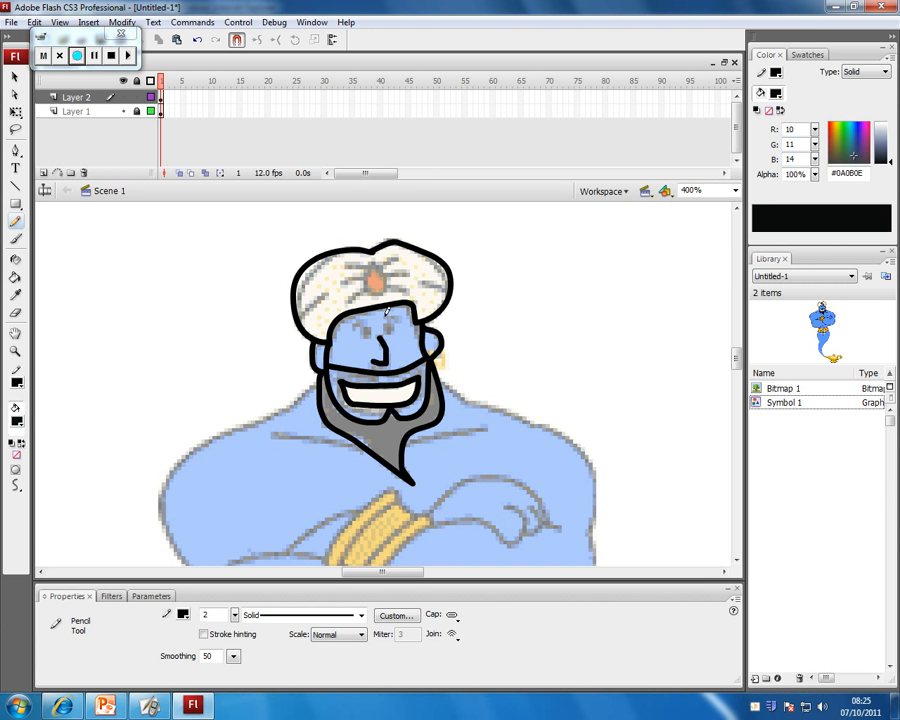
{"action": "mouse_move", "coordinate": [385, 316]}
{"action": "left_mouse_down"}
{"action": "mouse_move", "coordinate": [405, 319]}
{"action": "mouse_move", "coordinate": [355, 329]}
{"action": "left_mouse_up"}
{"action": "left_click", "coordinate": [16, 240]}
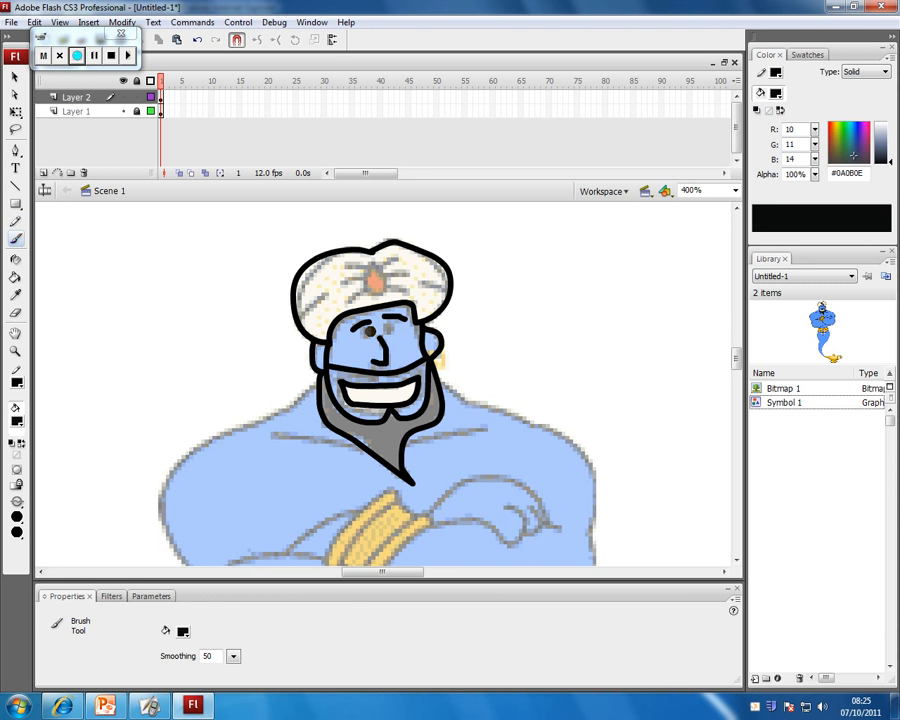
{"action": "left_click", "coordinate": [397, 330]}
Step: Pull the left and right sides of the turban outline inward with the Selection tool to match the picture
{"action": "left_click", "coordinate": [14, 77]}
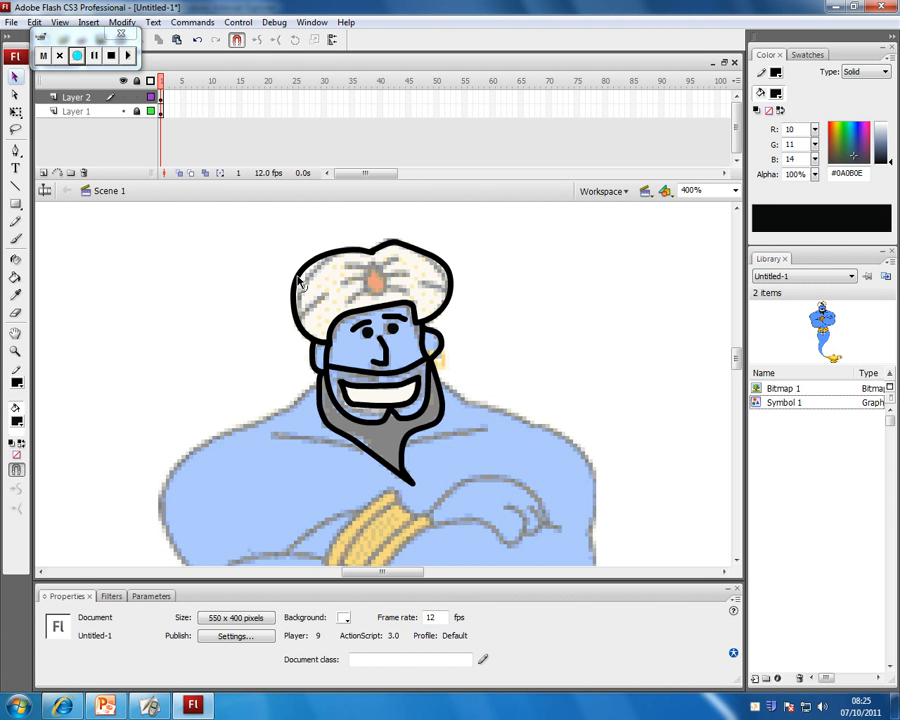
{"action": "left_click_drag", "start_coordinate": [304, 283], "coordinate": [306, 282]}
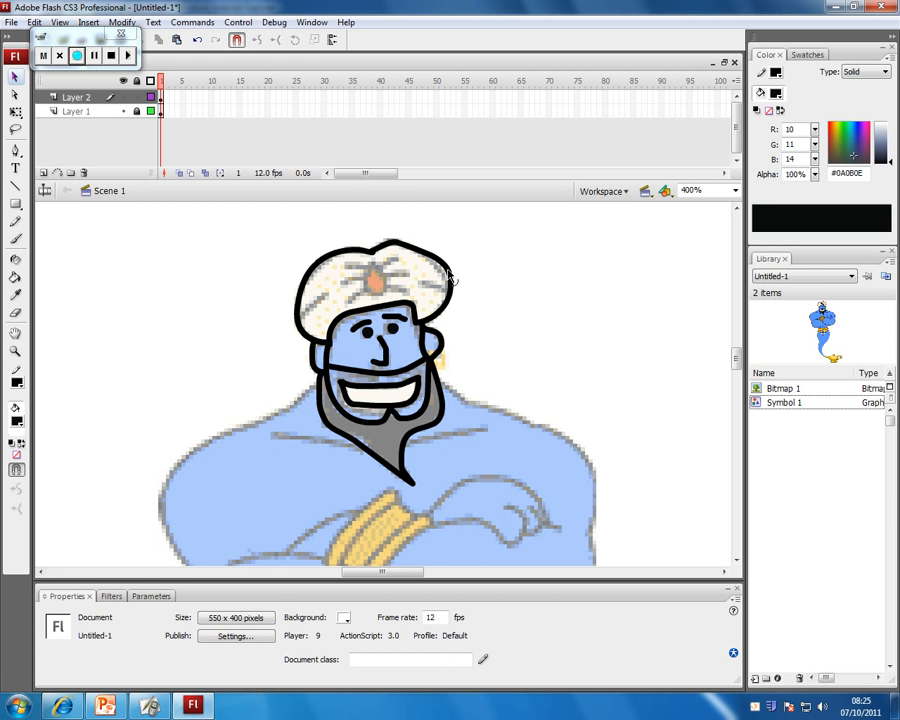
{"action": "left_click_drag", "start_coordinate": [446, 270], "coordinate": [442, 271]}
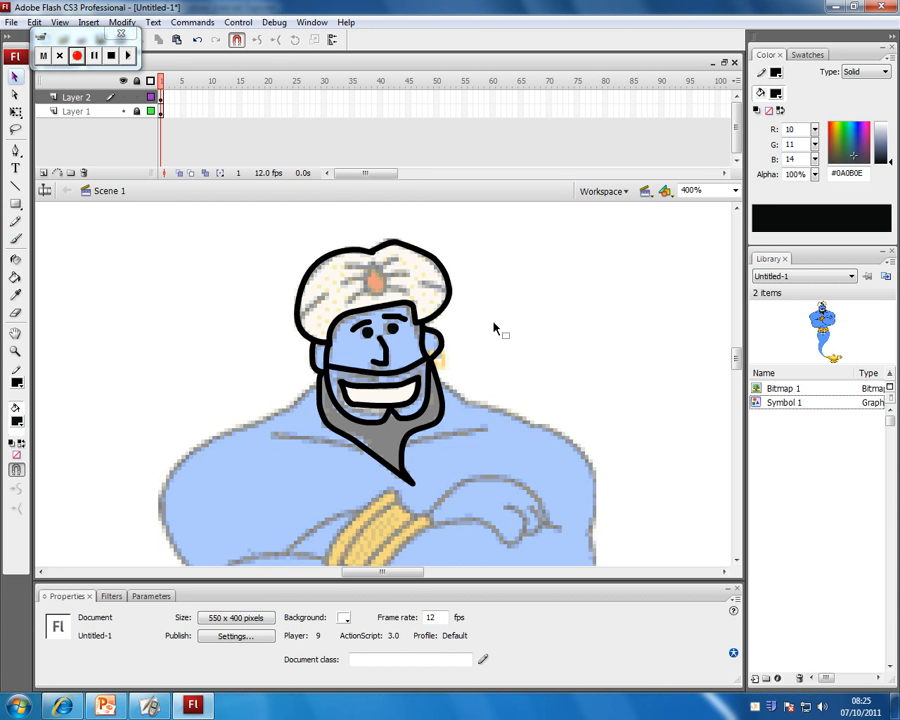
Step: Smooth the right and left halves of the turban outline
{"action": "double_click", "coordinate": [368, 451]}
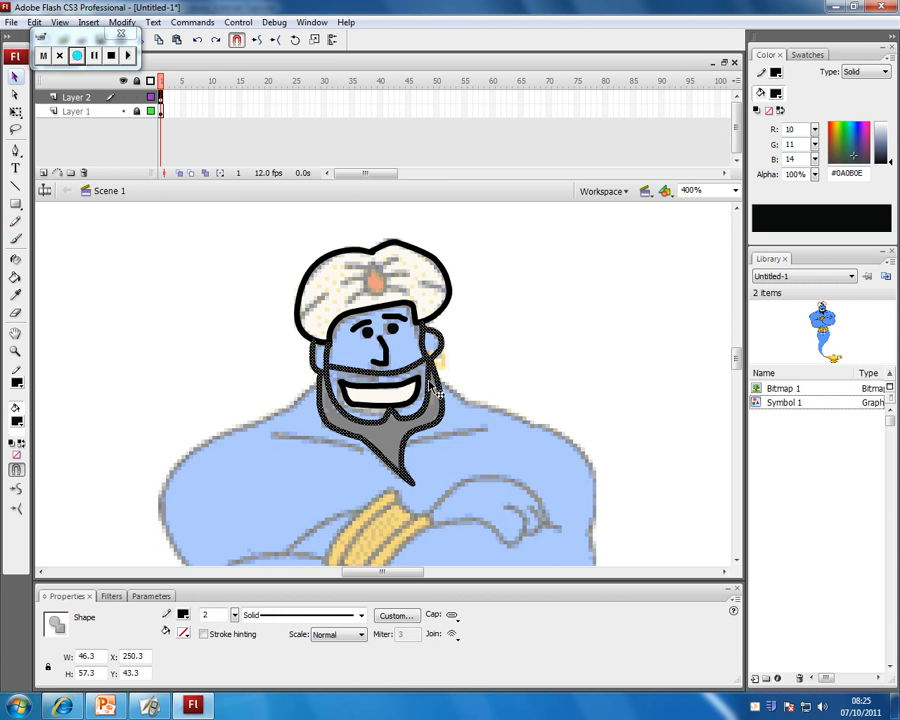
{"action": "left_click", "coordinate": [528, 356]}
{"action": "left_click", "coordinate": [446, 312]}
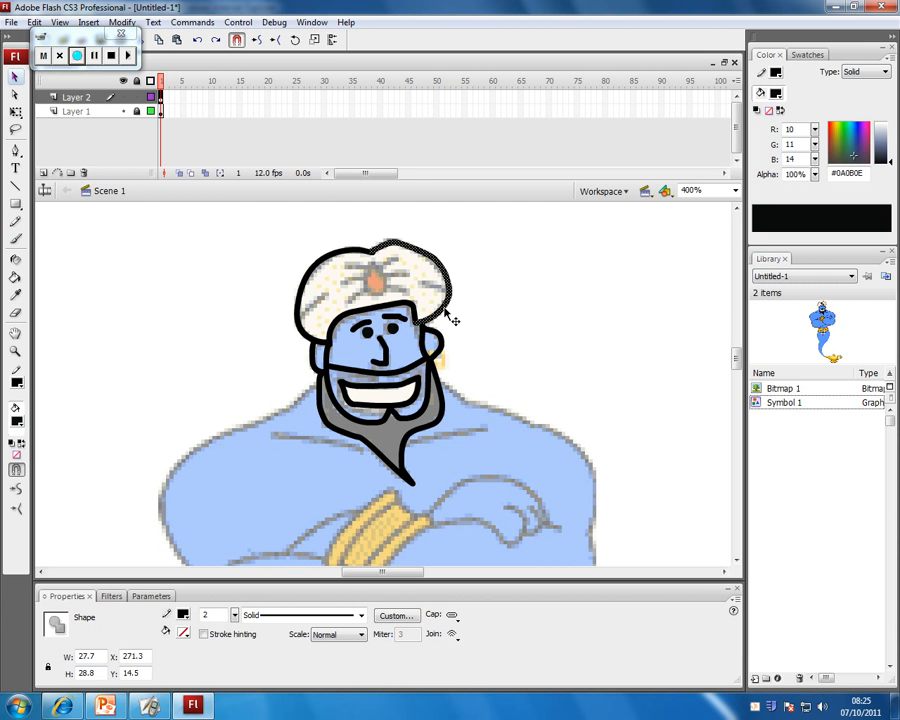
{"action": "left_click", "coordinate": [16, 490]}
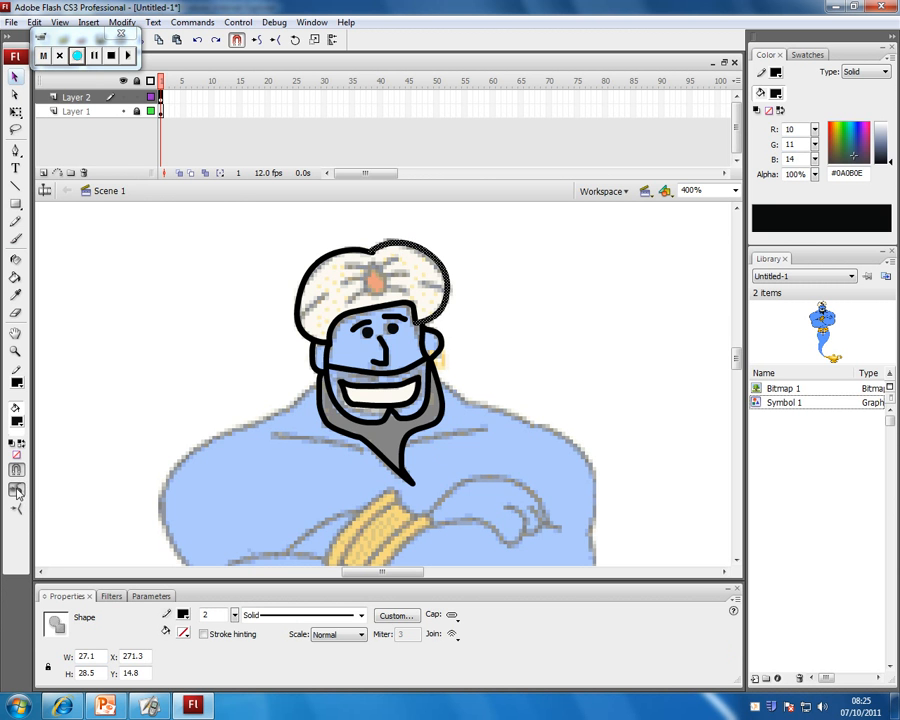
{"action": "left_click", "coordinate": [107, 383]}
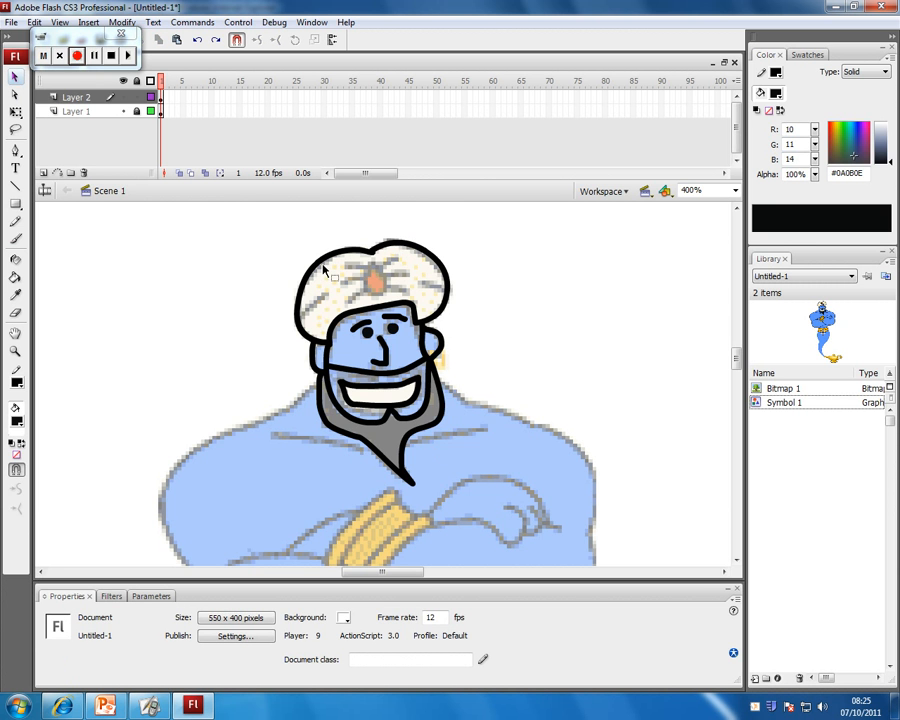
{"action": "left_click", "coordinate": [323, 267]}
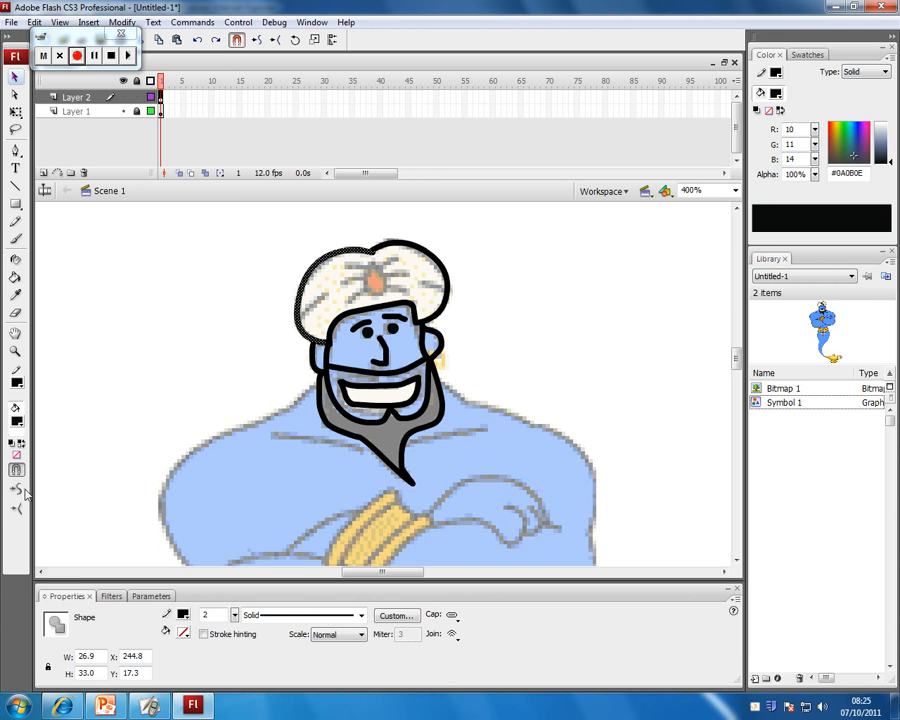
{"action": "left_click", "coordinate": [16, 490]}
{"action": "left_click", "coordinate": [152, 401]}
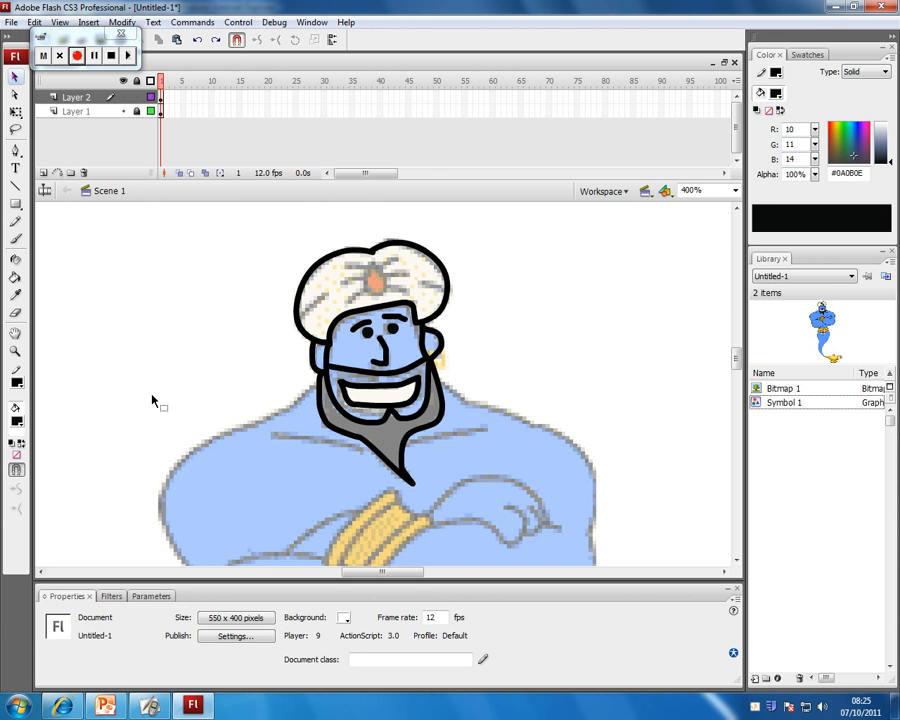
Step: Smooth the beard's left edge, and bend the moustache line and the beard's right edge to fit the picture
{"action": "left_click", "coordinate": [335, 432]}
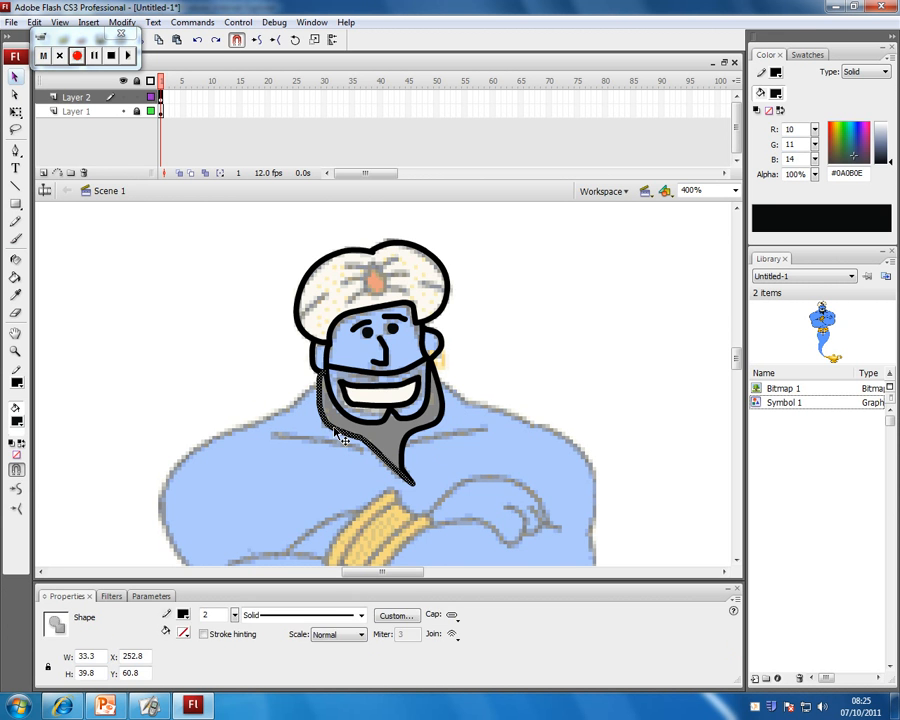
{"action": "left_click", "coordinate": [16, 490]}
{"action": "left_click", "coordinate": [156, 414]}
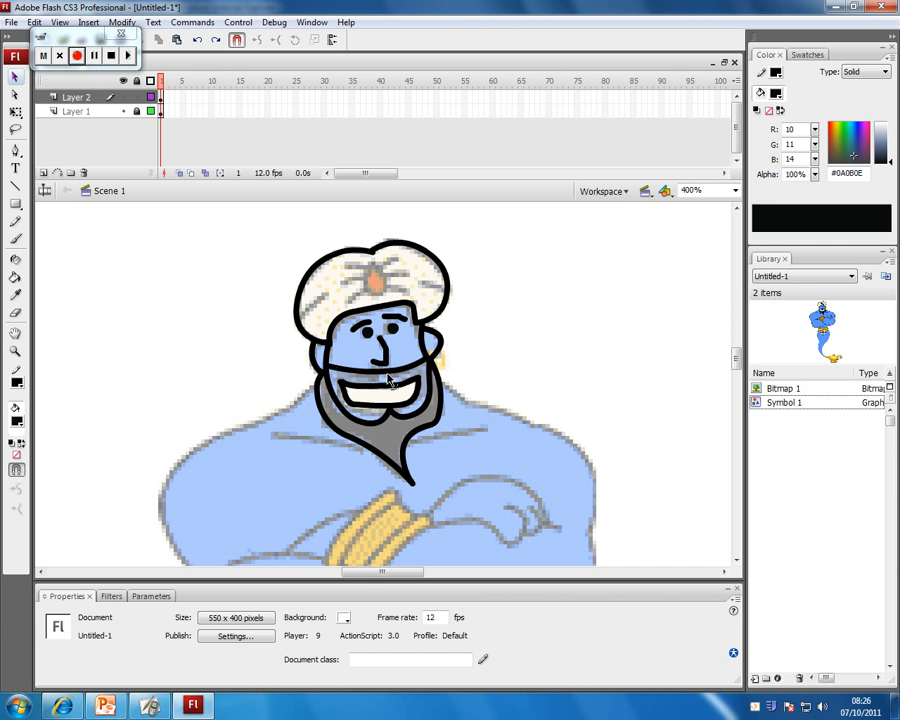
{"action": "left_click_drag", "start_coordinate": [389, 371], "coordinate": [404, 375]}
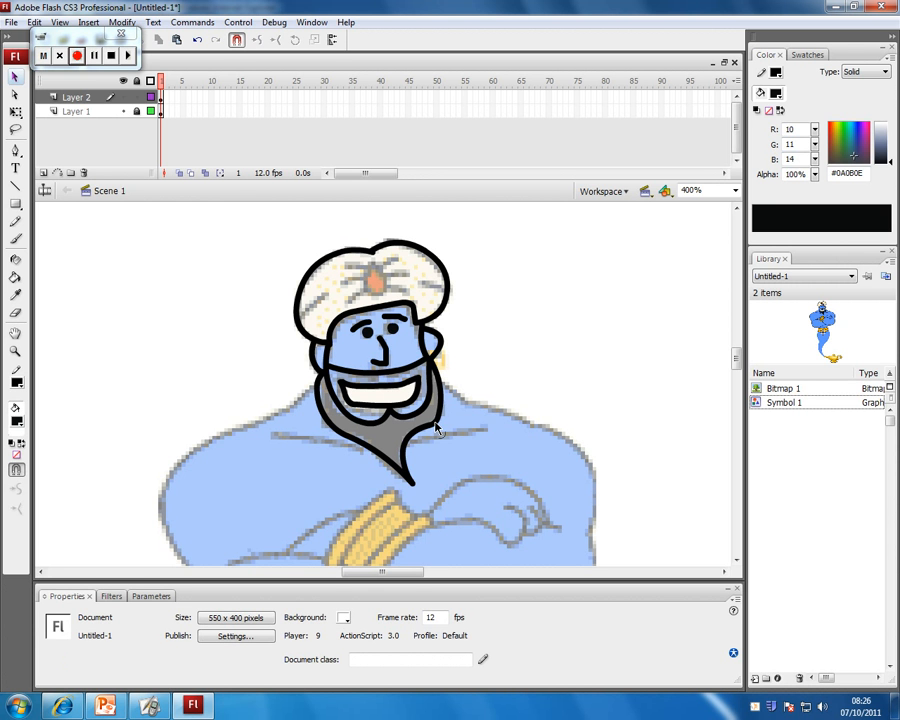
{"action": "left_click_drag", "start_coordinate": [435, 421], "coordinate": [407, 447]}
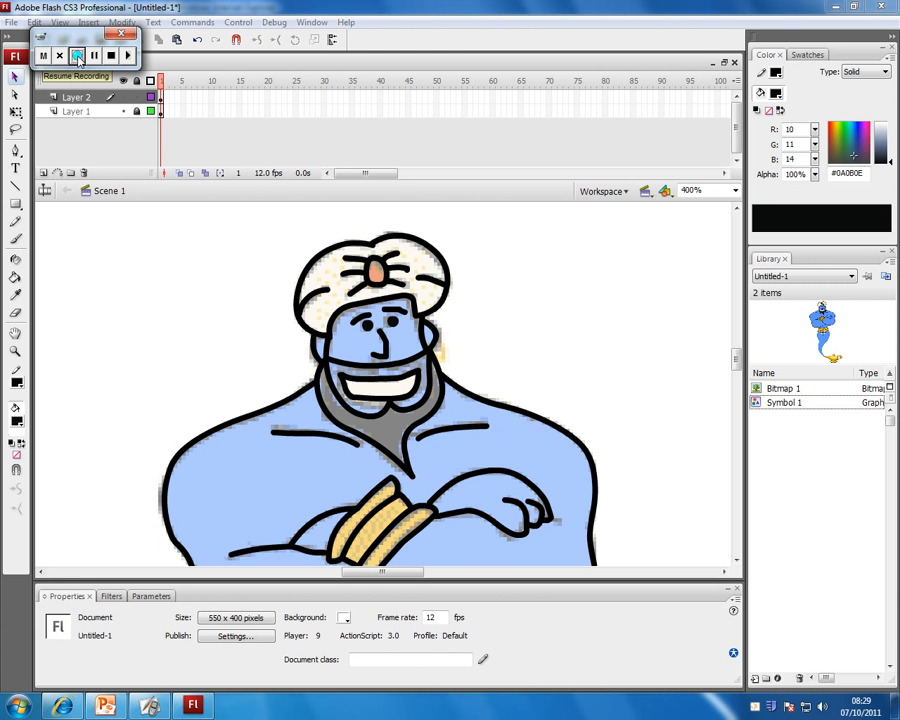
{"action": "left_click", "coordinate": [77, 56]}
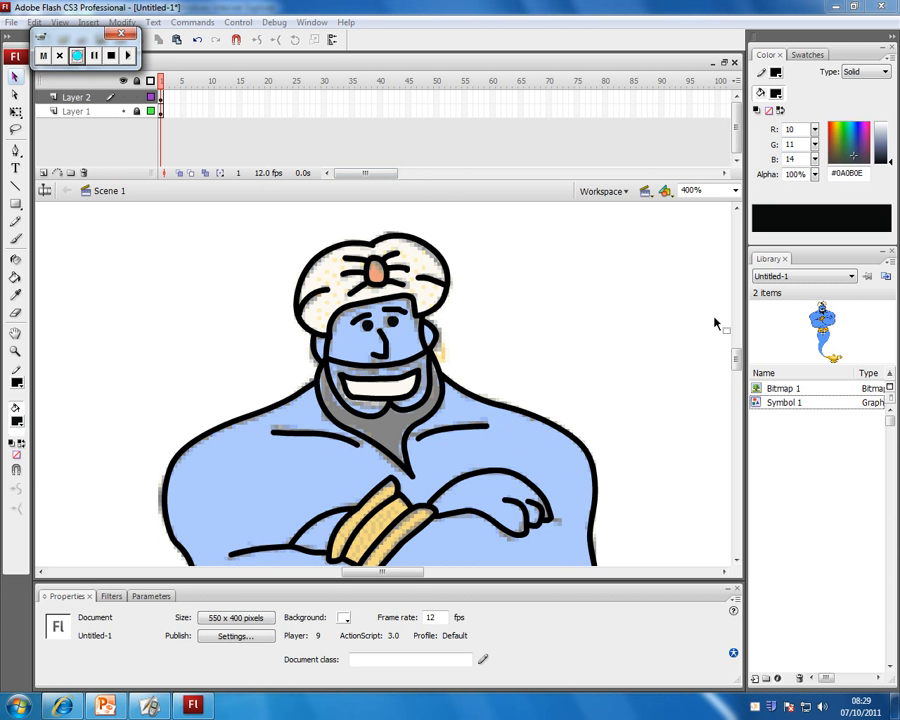
{"action": "mouse_move", "coordinate": [735, 353]}
{"action": "left_mouse_down"}
{"action": "mouse_move", "coordinate": [736, 365]}
{"action": "mouse_move", "coordinate": [735, 352]}
{"action": "left_mouse_up"}
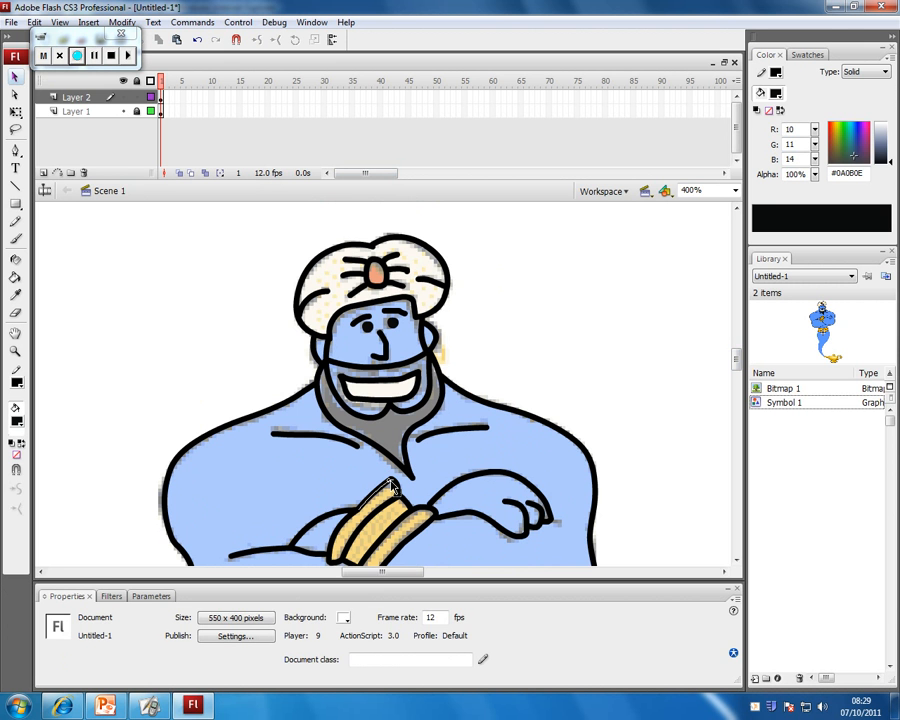
{"action": "left_click", "coordinate": [521, 414]}
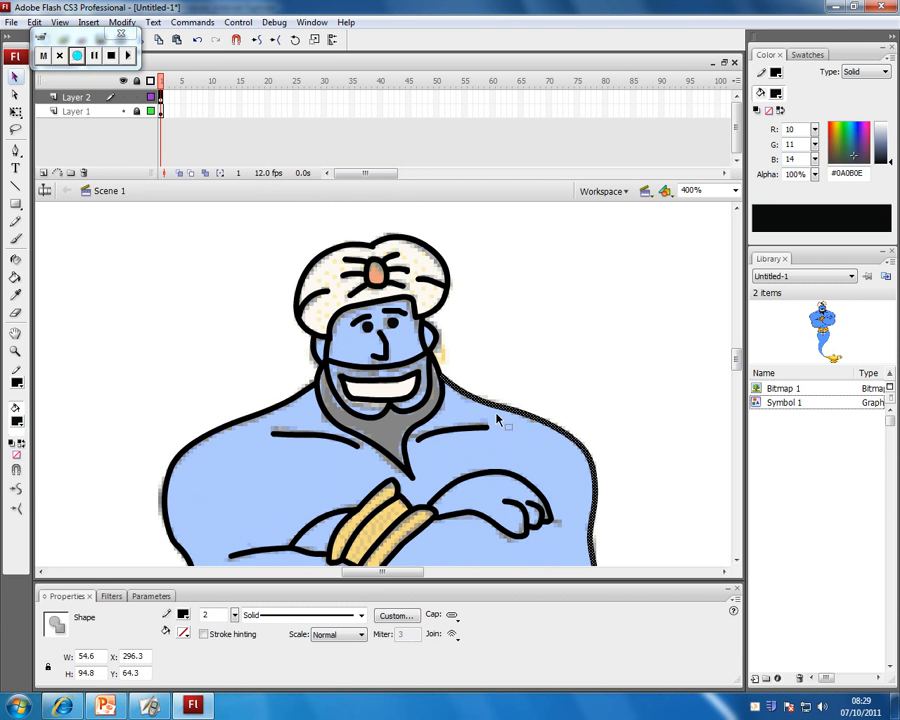
{"action": "left_click", "coordinate": [55, 472]}
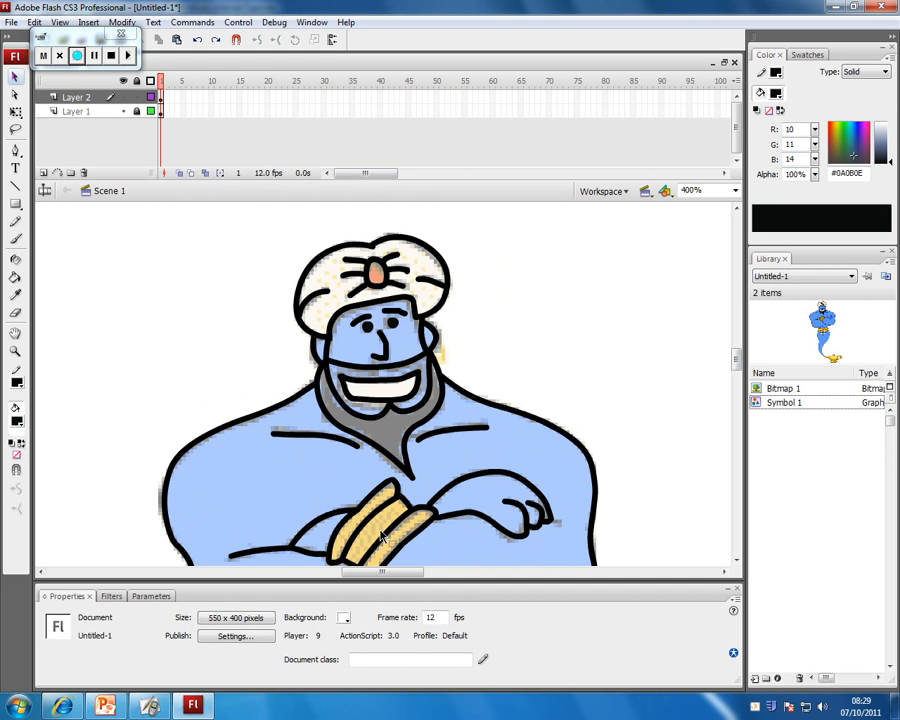
Step: Smooth the lower and upper outlines of the genie's raised hand and forearm beside the wristband
{"action": "left_click", "coordinate": [486, 531]}
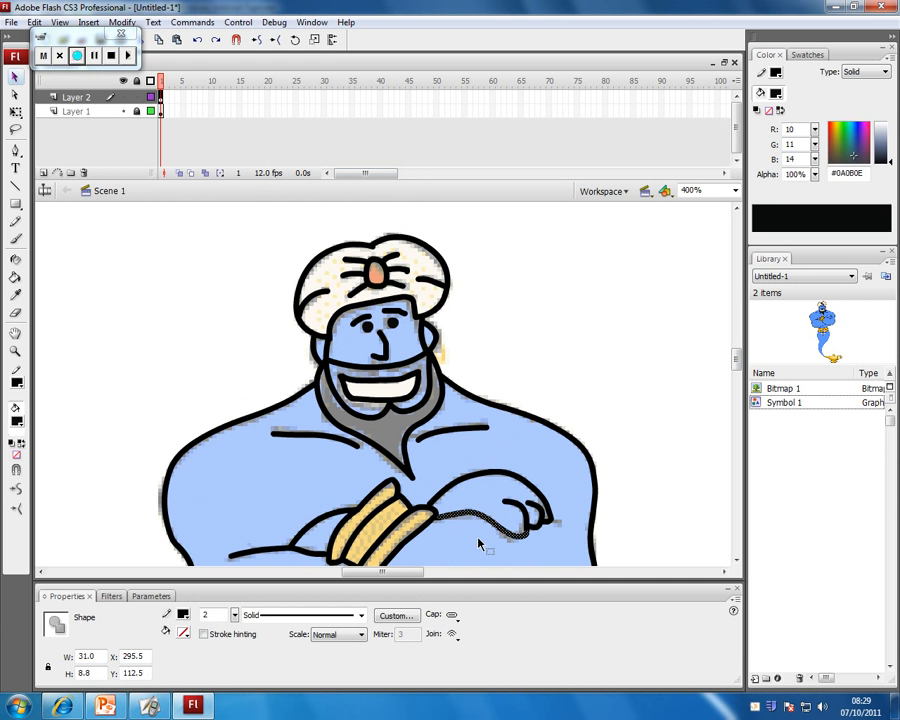
{"action": "left_click", "coordinate": [16, 490]}
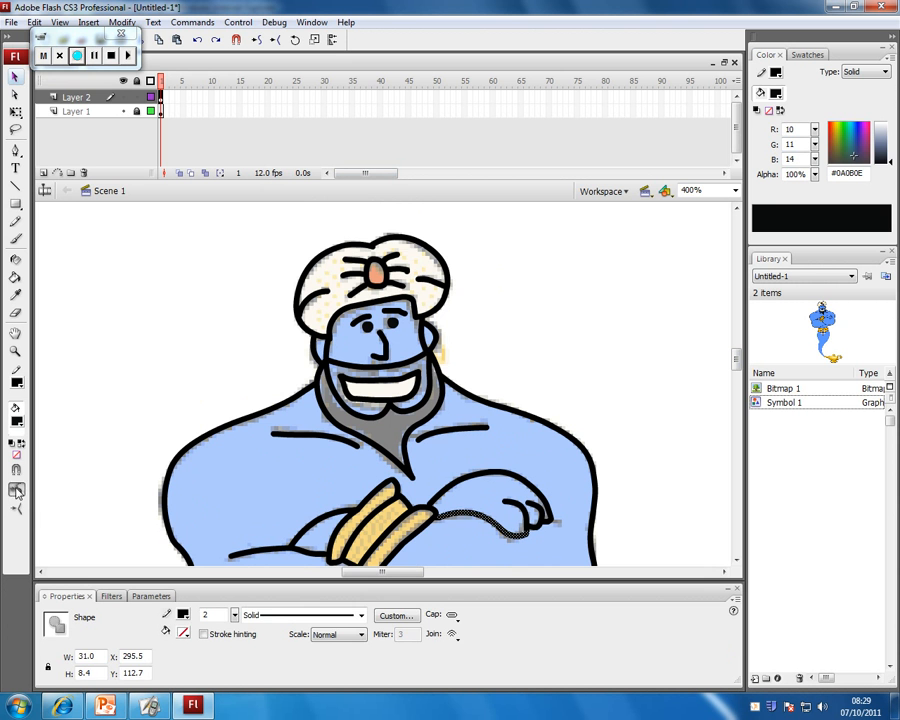
{"action": "left_click", "coordinate": [145, 372]}
{"action": "left_click", "coordinate": [526, 514]}
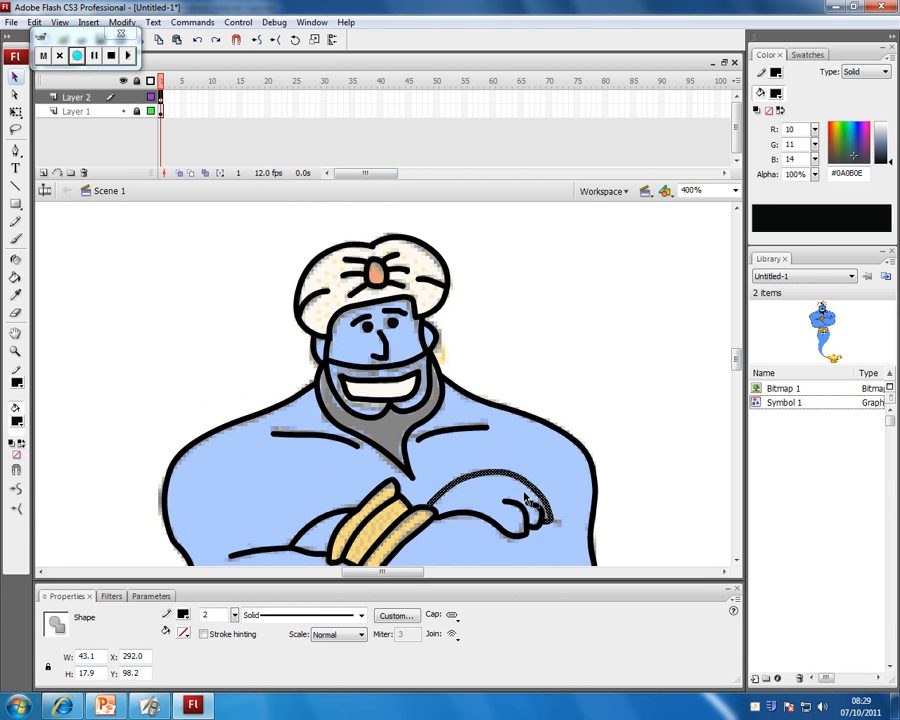
{"action": "left_click", "coordinate": [18, 491]}
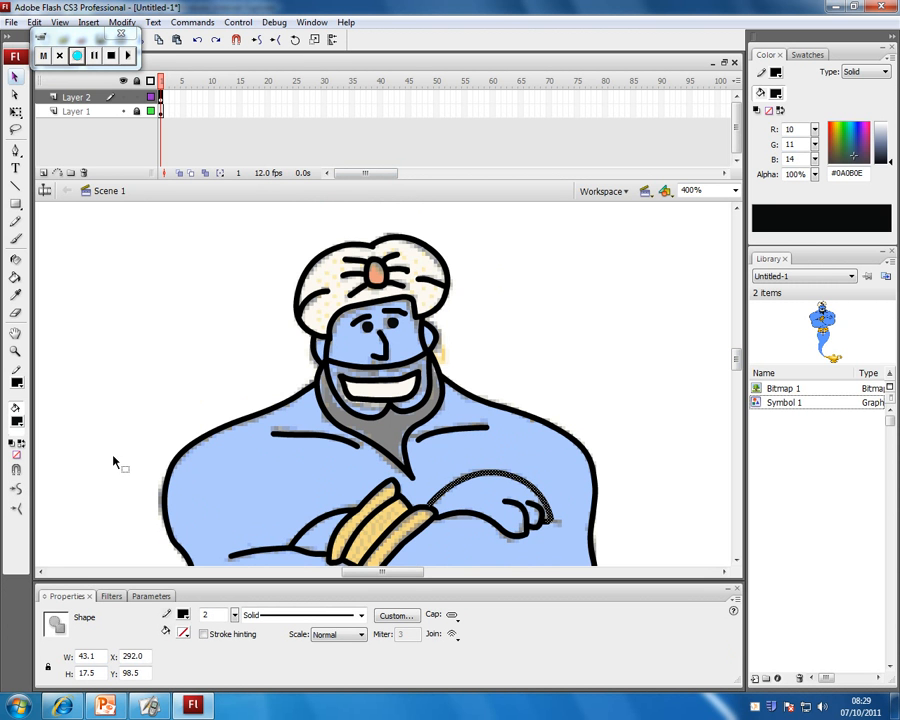
{"action": "left_click", "coordinate": [165, 383]}
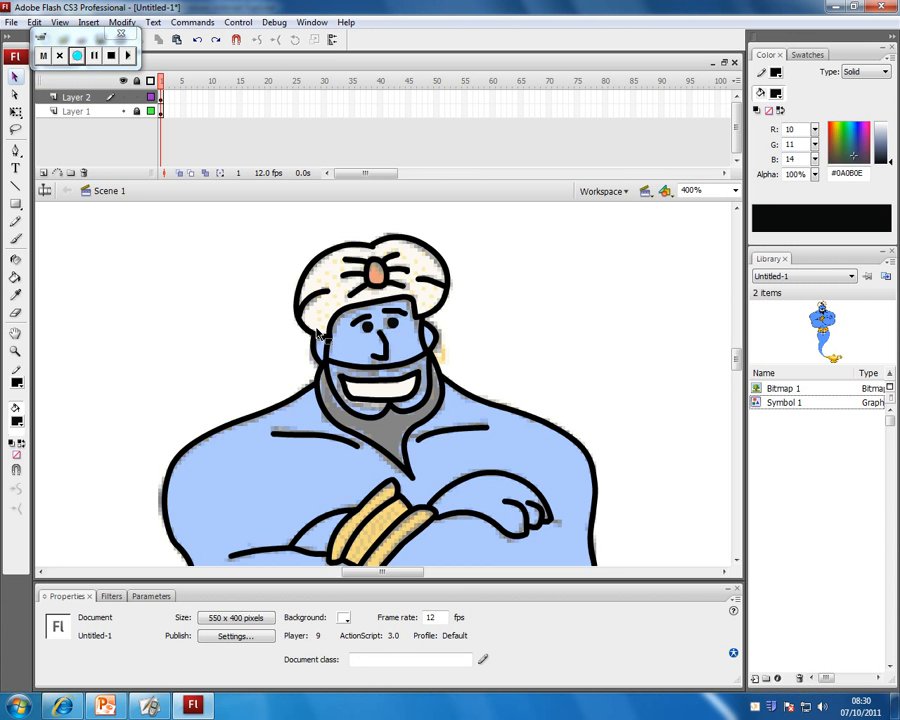
Step: Unlock Layer 1 and move the half-transparent genie picture out to the left of the traced outline
{"action": "key", "text": "ctrl+minus"}
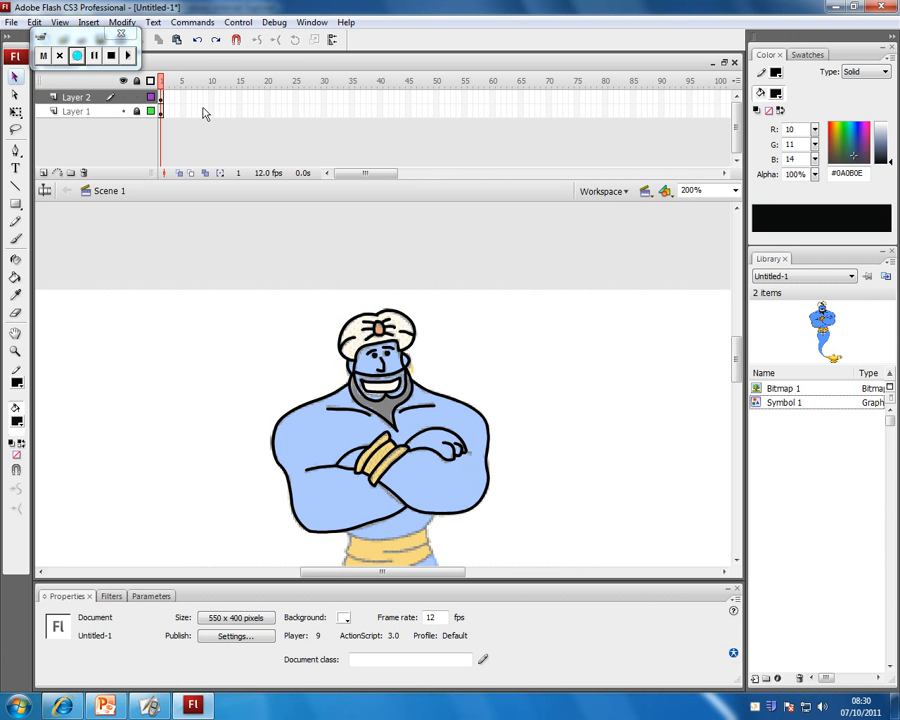
{"action": "left_click", "coordinate": [137, 112]}
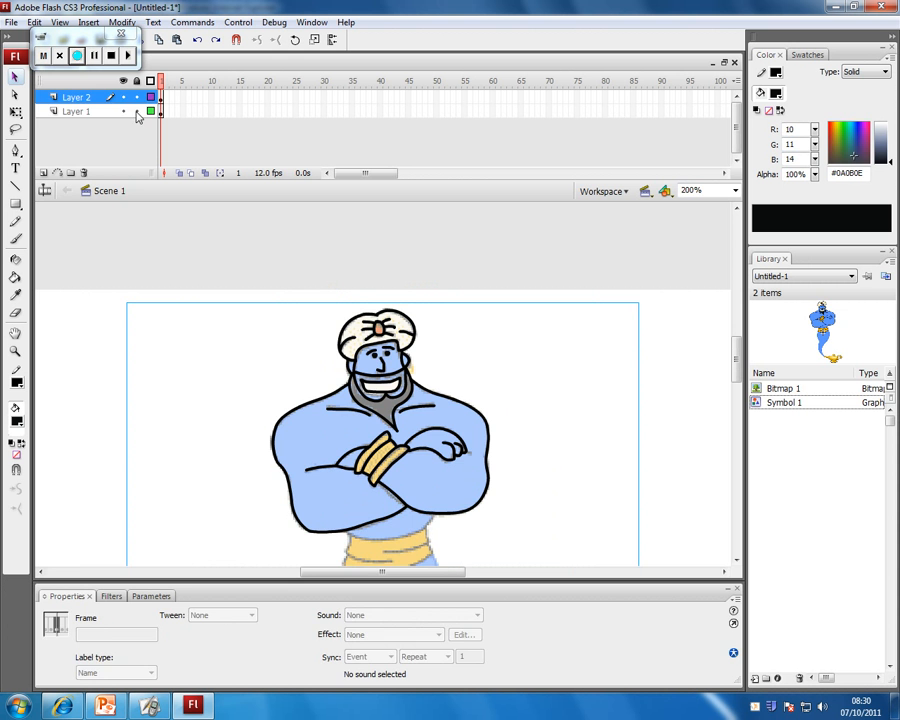
{"action": "left_click_drag", "start_coordinate": [225, 376], "coordinate": [155, 320]}
{"action": "left_click_drag", "start_coordinate": [205, 350], "coordinate": [134, 322]}
{"action": "left_click_drag", "start_coordinate": [203, 363], "coordinate": [205, 377]}
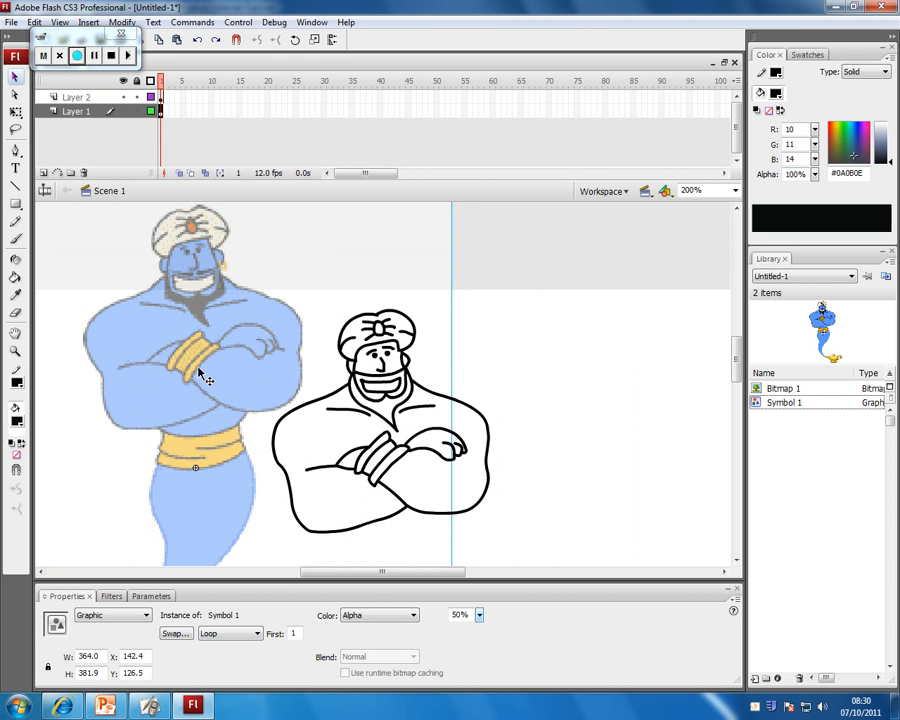
{"action": "key", "text": "ctrl+minus"}
{"action": "left_click_drag", "start_coordinate": [300, 372], "coordinate": [217, 352]}
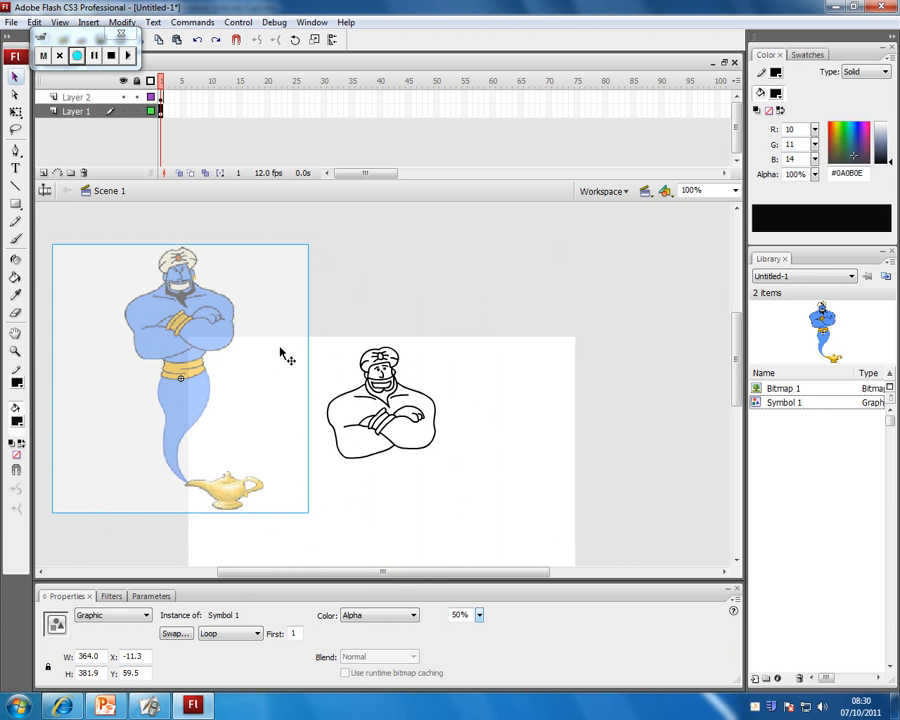
Step: Scale the genie picture down to about 178 by 187 with Free Transform and place it just left of the tracing
{"action": "left_click", "coordinate": [15, 111]}
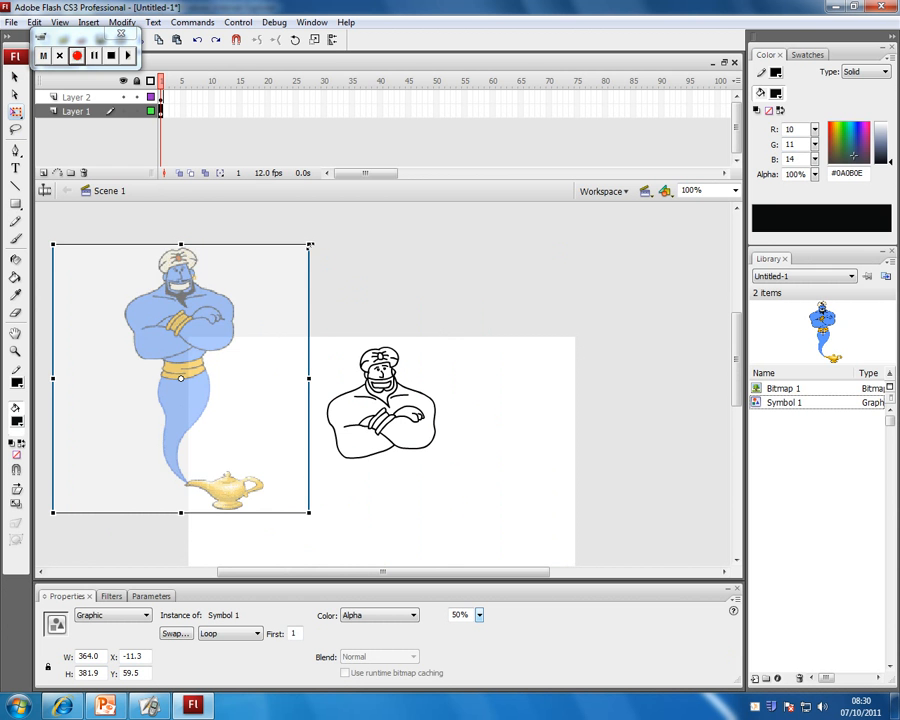
{"action": "left_click_drag", "start_coordinate": [310, 244], "coordinate": [244, 313]}
{"action": "left_click_drag", "start_coordinate": [201, 346], "coordinate": [247, 352]}
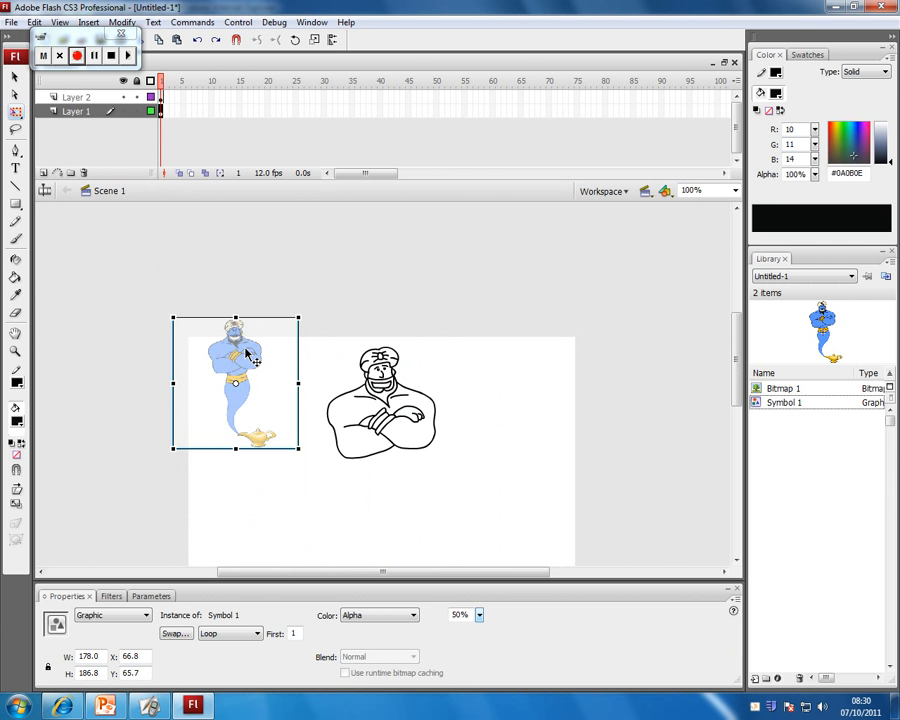
{"action": "key", "text": "ctrl+equal"}
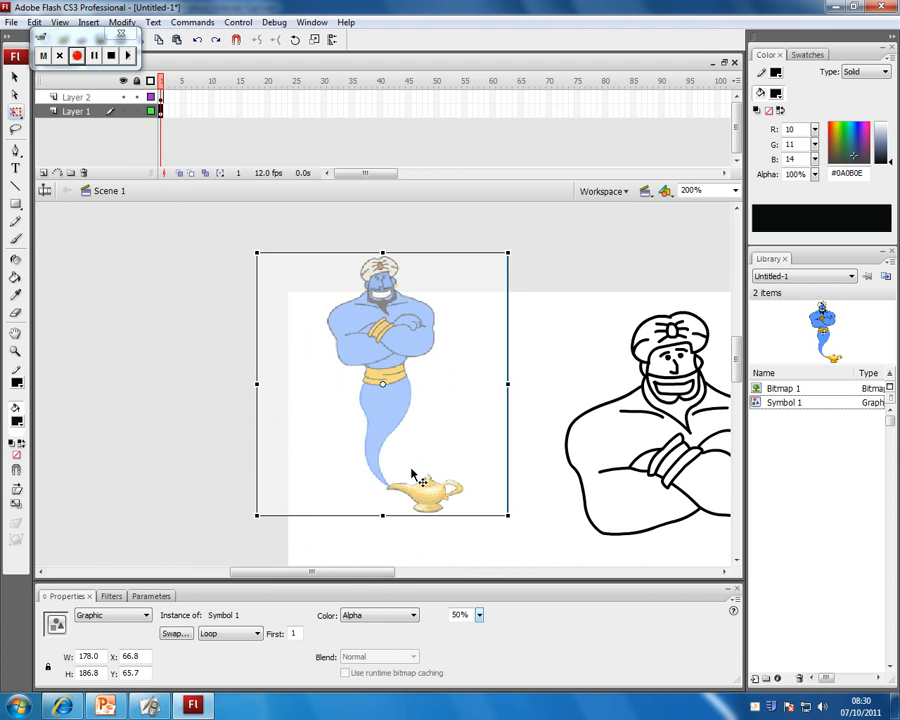
{"action": "left_click_drag", "start_coordinate": [312, 571], "coordinate": [349, 571]}
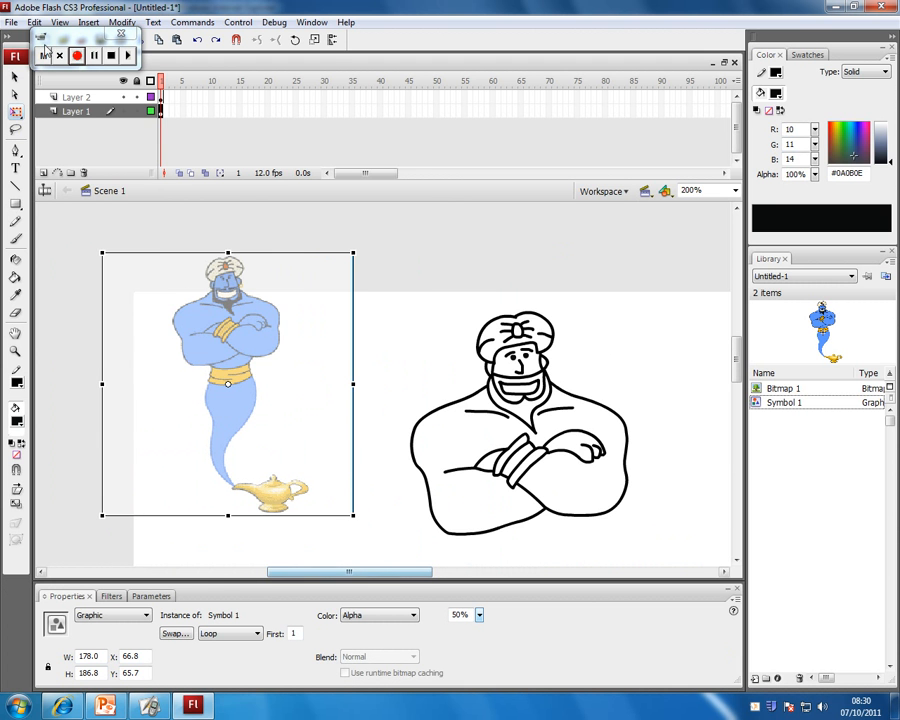
Step: Break apart the genie picture's symbol instance into a full-colour bitmap and deselect it
{"action": "left_click", "coordinate": [15, 77]}
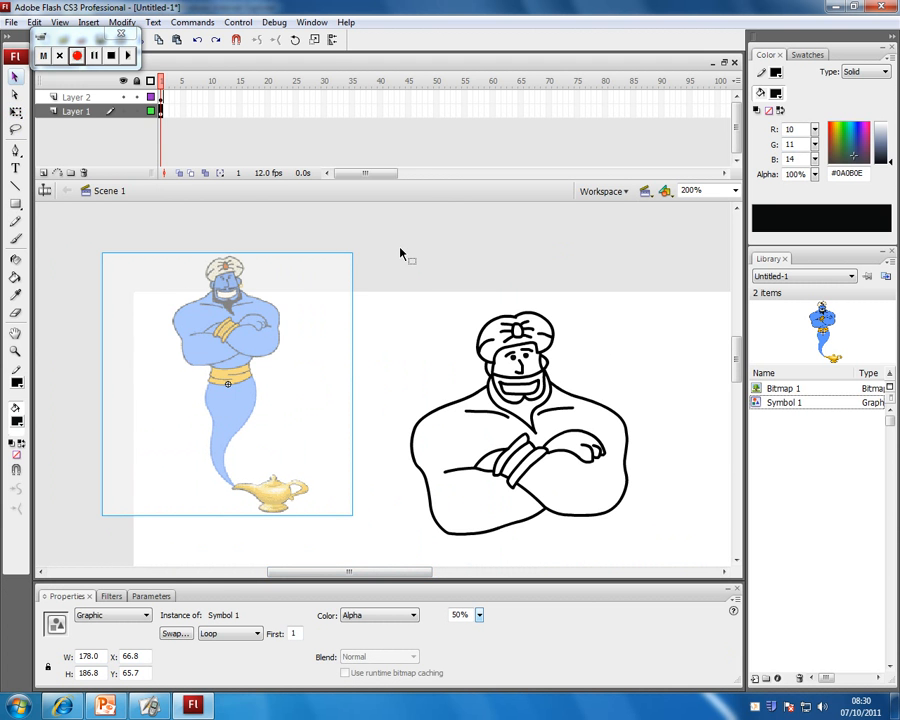
{"action": "right_click", "coordinate": [216, 315]}
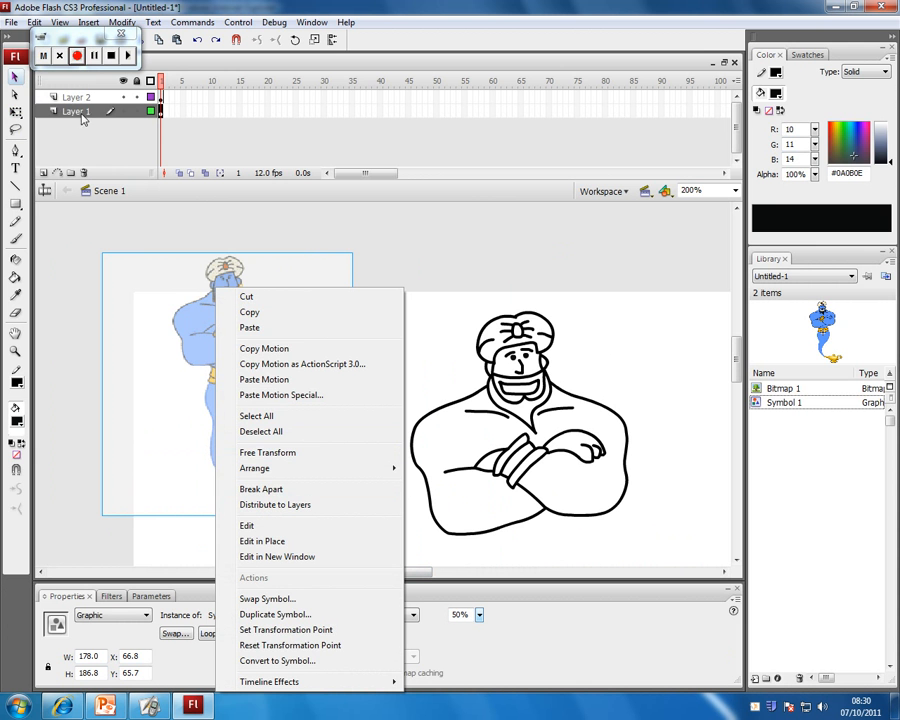
{"action": "left_click", "coordinate": [262, 489]}
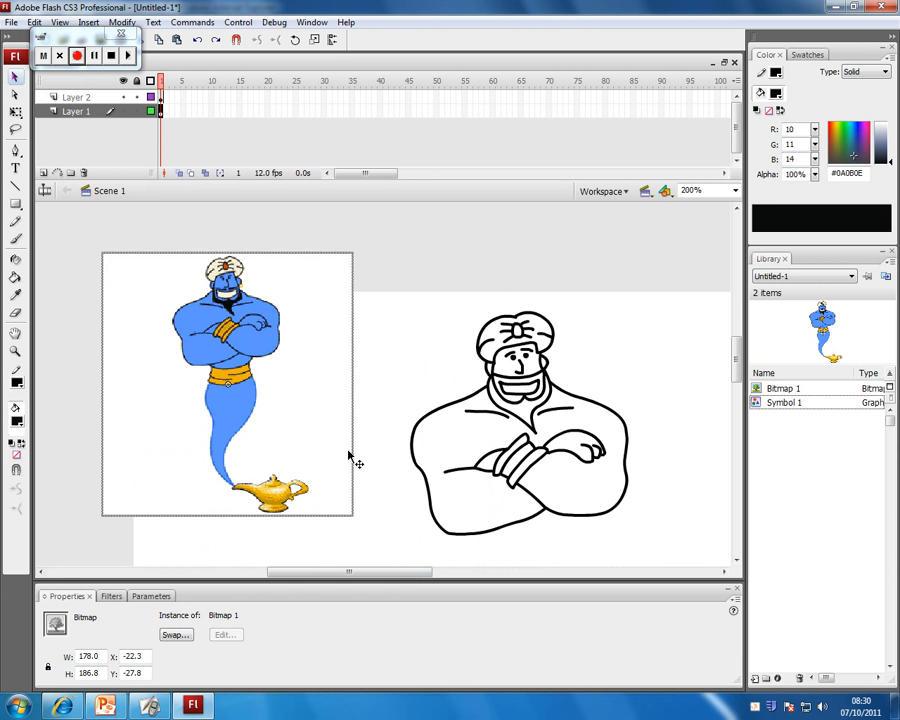
{"action": "left_click", "coordinate": [342, 237]}
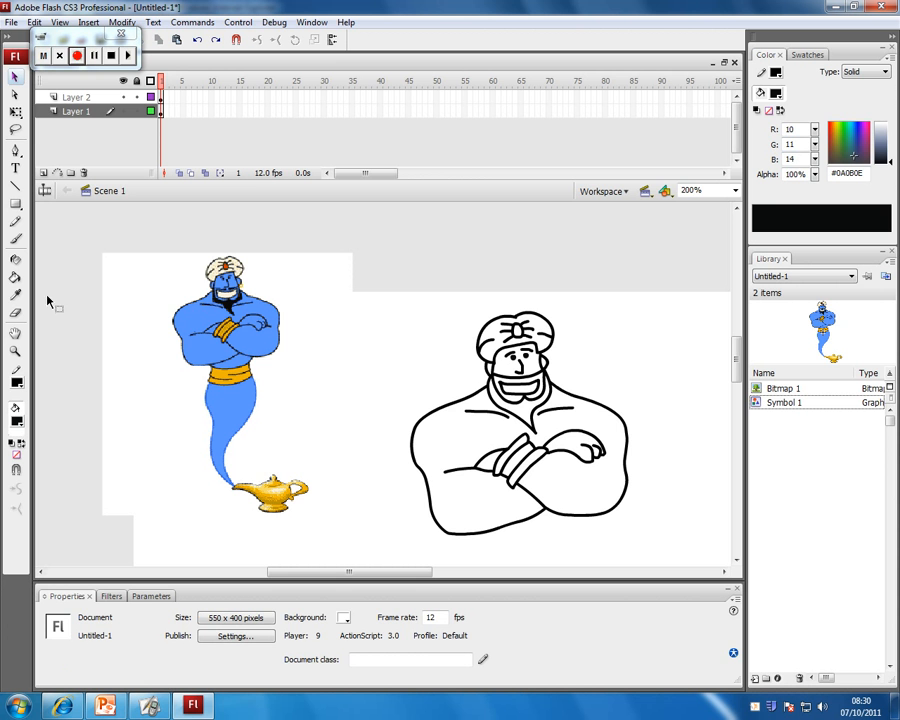
Step: Sample the blue #5C95FF from the picture's body as fill colour, then make Layer 2 active with nothing selected
{"action": "left_click", "coordinate": [15, 297]}
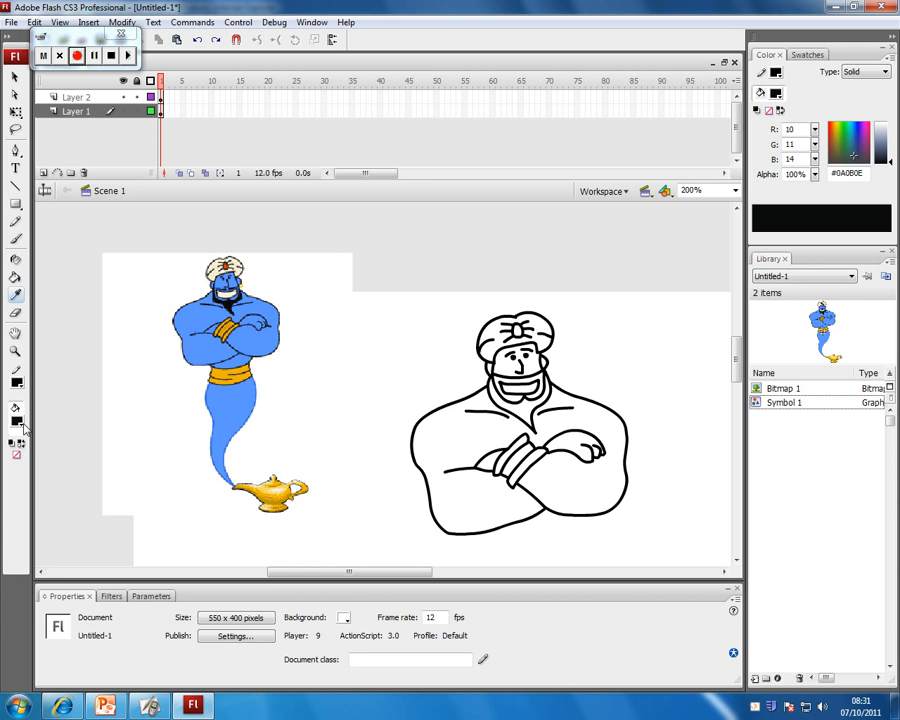
{"action": "left_click", "coordinate": [192, 318]}
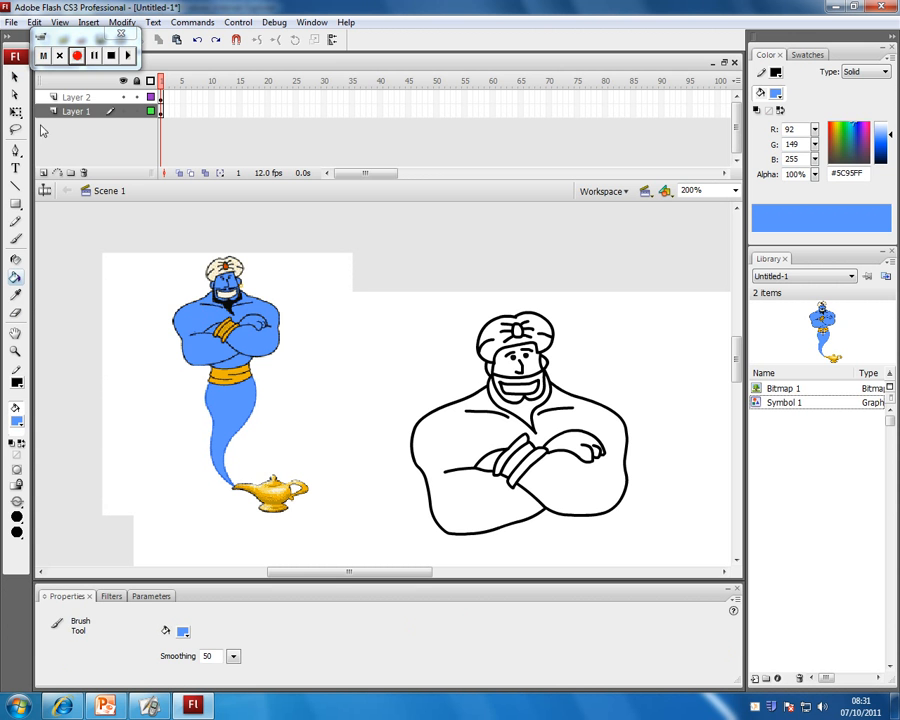
{"action": "left_click", "coordinate": [15, 77]}
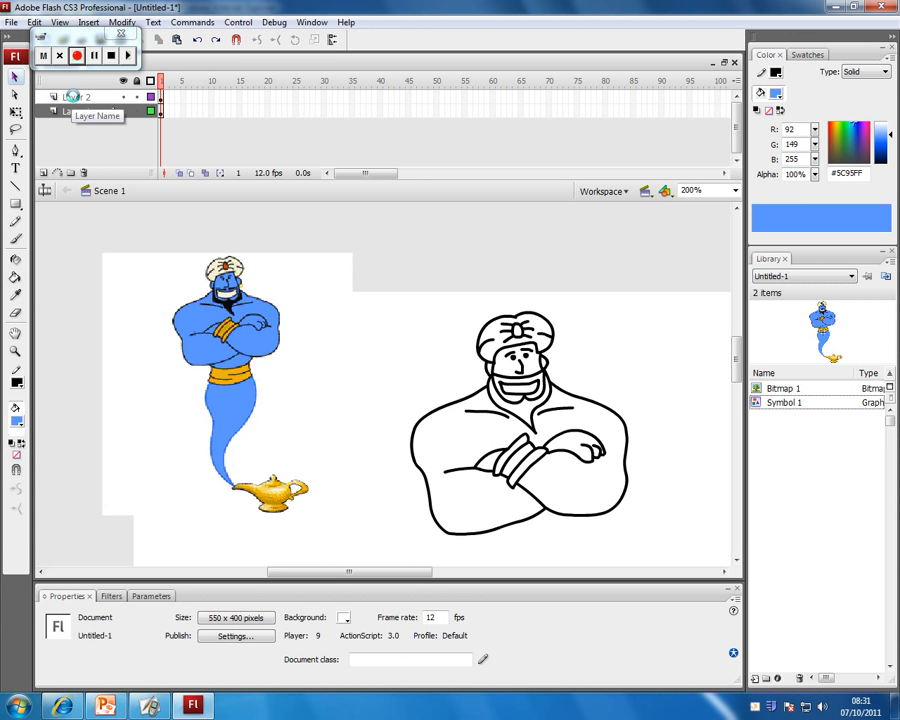
{"action": "left_click", "coordinate": [74, 96]}
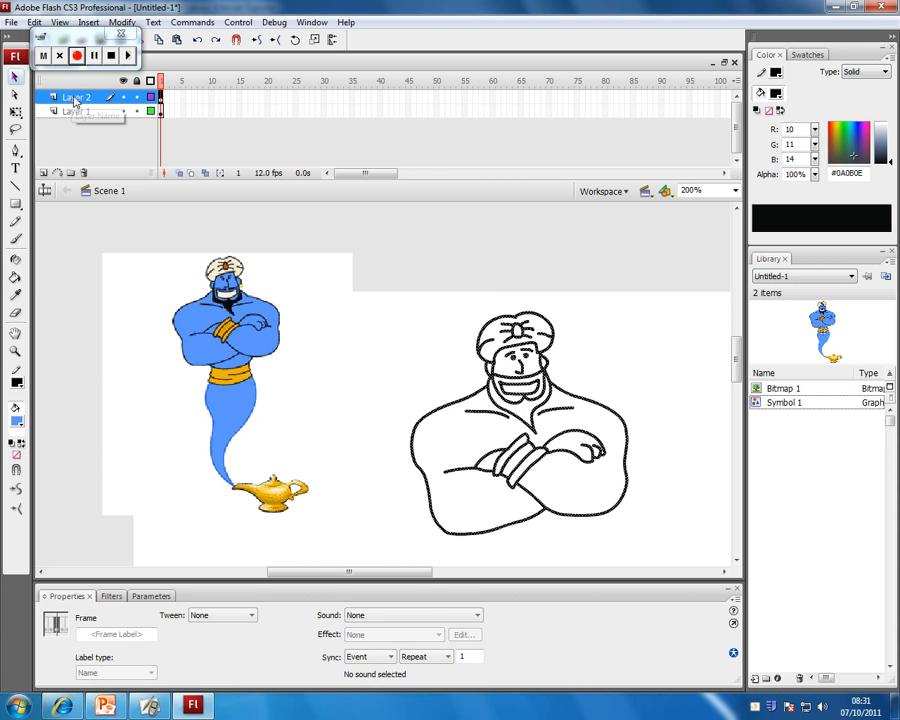
{"action": "left_click", "coordinate": [440, 330]}
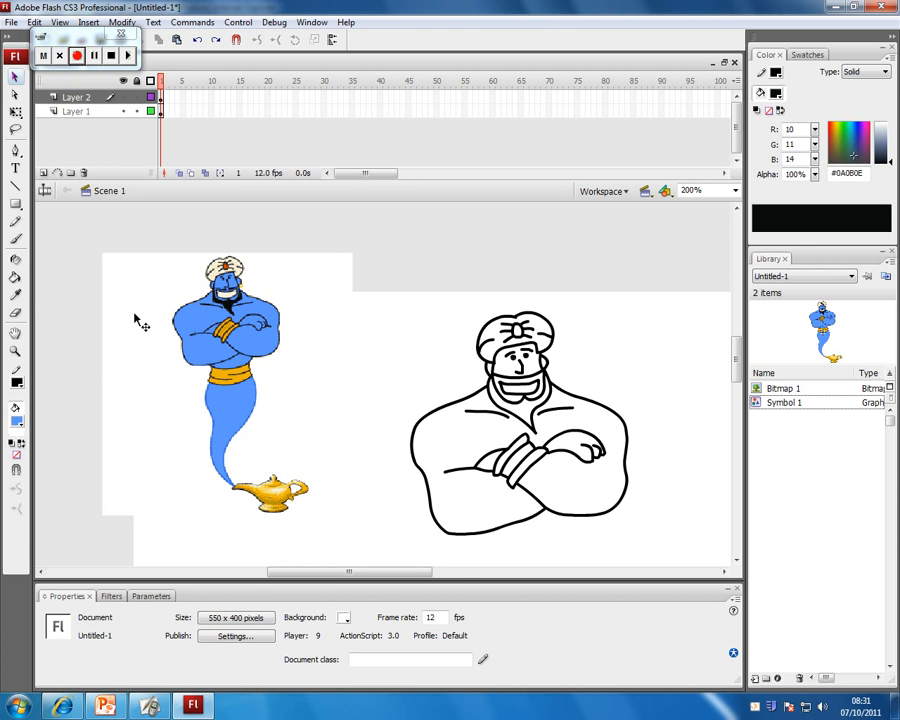
Step: Set the Paint Bucket to Close Large Gaps and fill the traced torso and arms with the sampled blue
{"action": "left_click", "coordinate": [15, 280]}
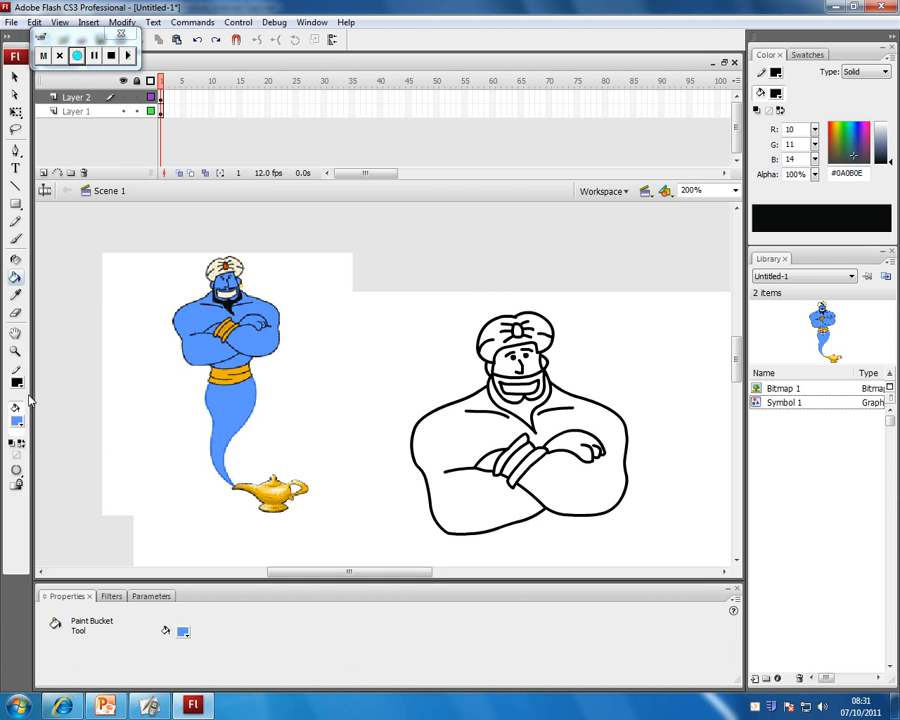
{"action": "left_click", "coordinate": [17, 472]}
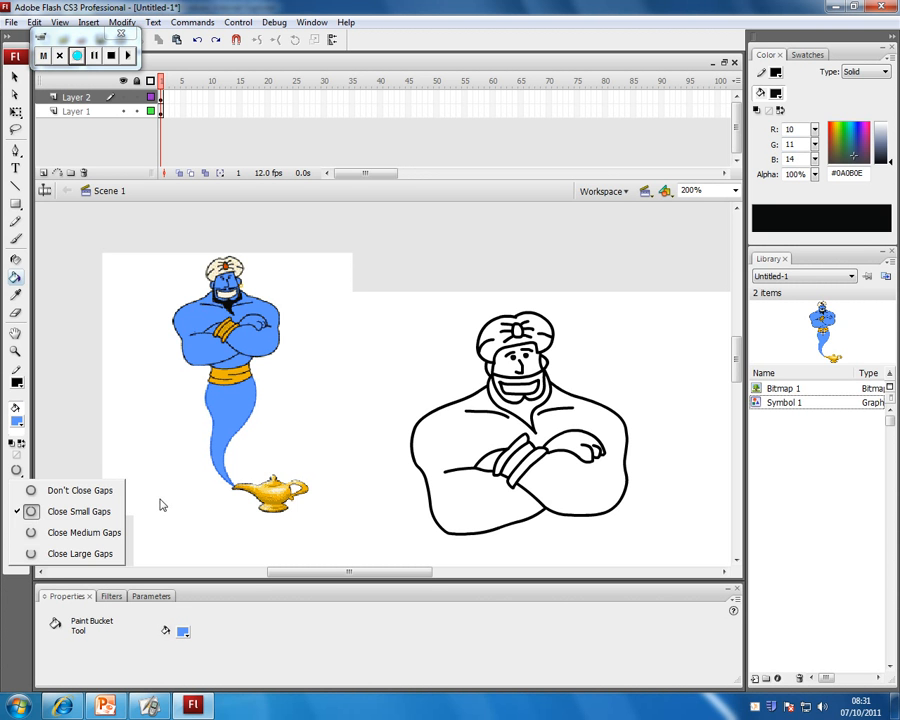
{"action": "left_click", "coordinate": [72, 556]}
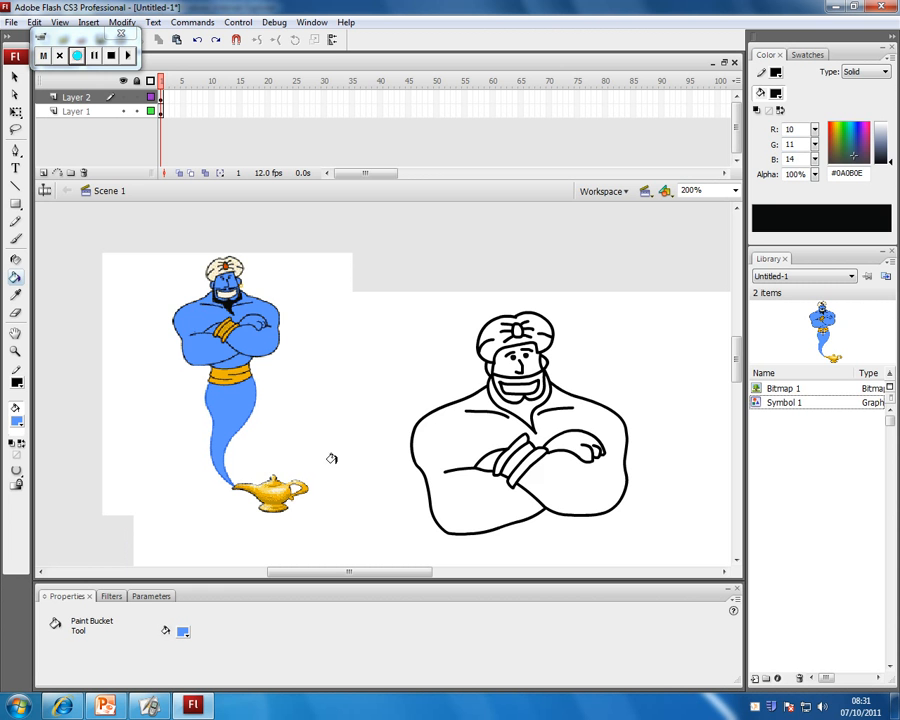
{"action": "left_click", "coordinate": [450, 438]}
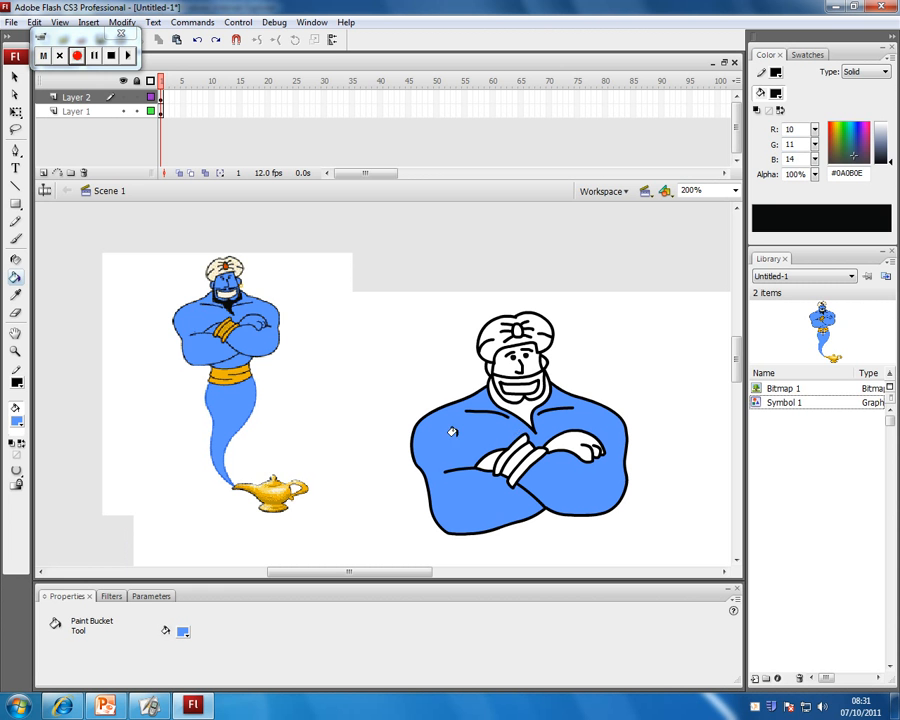
Step: Fill the traced genie's face, ears, hands and fingers with the same blue
{"action": "left_click", "coordinate": [496, 363]}
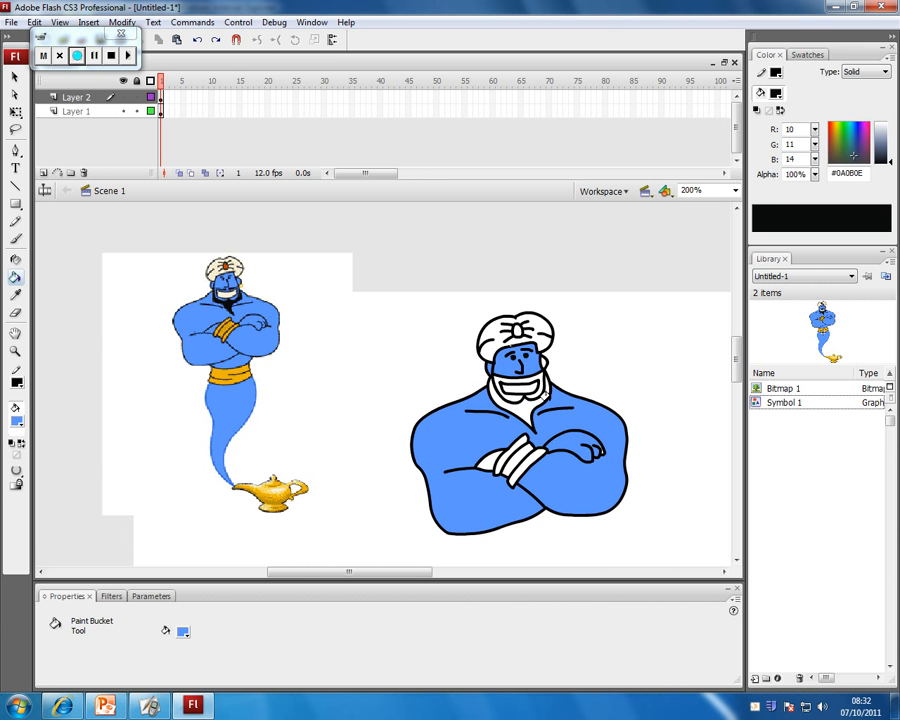
{"action": "key", "text": "ctrl+="}
{"action": "scroll", "coordinate": [504, 452], "scroll_direction": "down", "scroll_amount": 3}
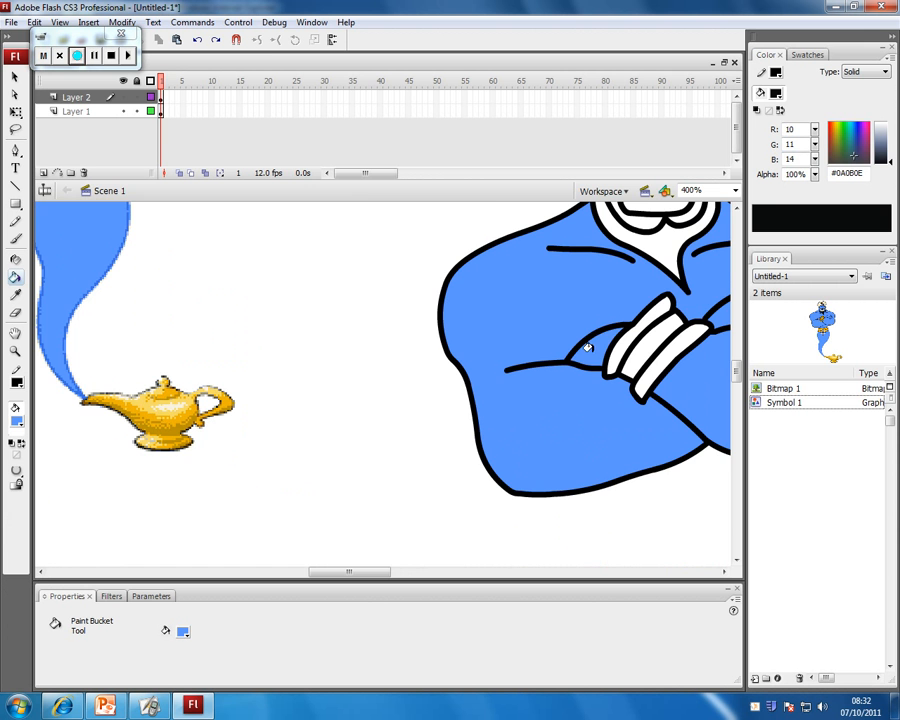
{"action": "left_click_drag", "start_coordinate": [344, 571], "coordinate": [382, 571]}
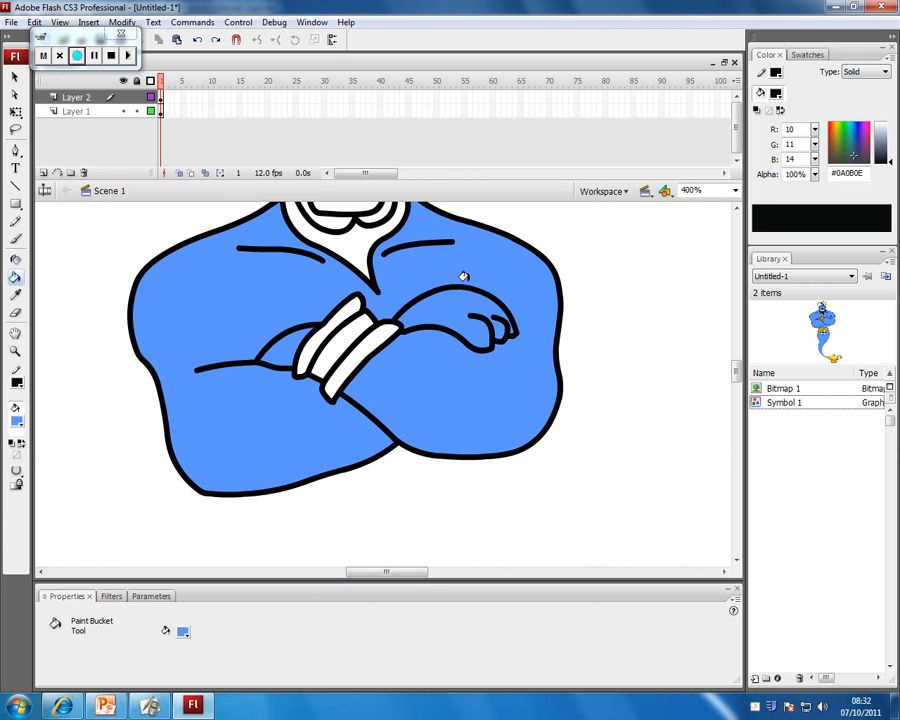
{"action": "scroll", "coordinate": [420, 312], "scroll_direction": "up", "scroll_amount": 2}
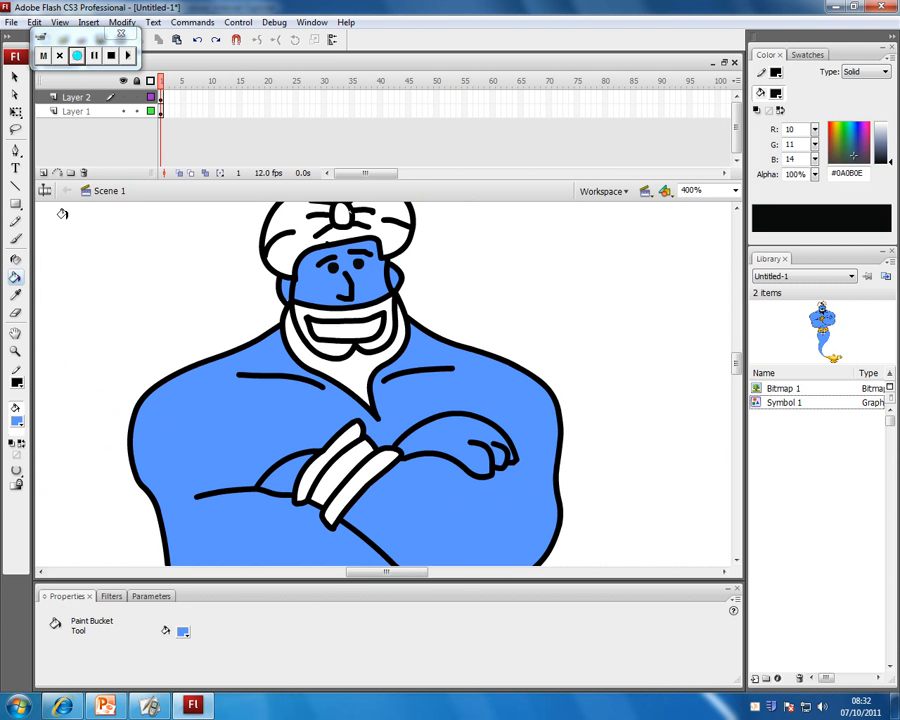
{"action": "key", "text": "ctrl+minus"}
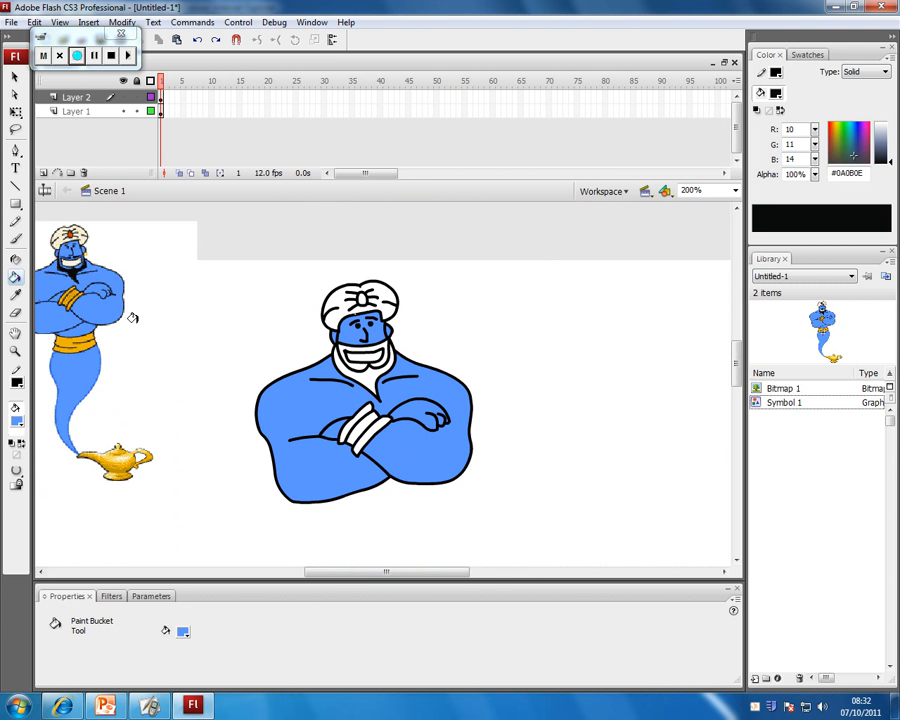
Step: Sample the near-black #0A0B0E from the original picture's beard and fill the traced genie's beard and moustache with it
{"action": "left_click", "coordinate": [15, 294]}
{"action": "left_click", "coordinate": [76, 272]}
{"action": "left_click", "coordinate": [333, 355]}
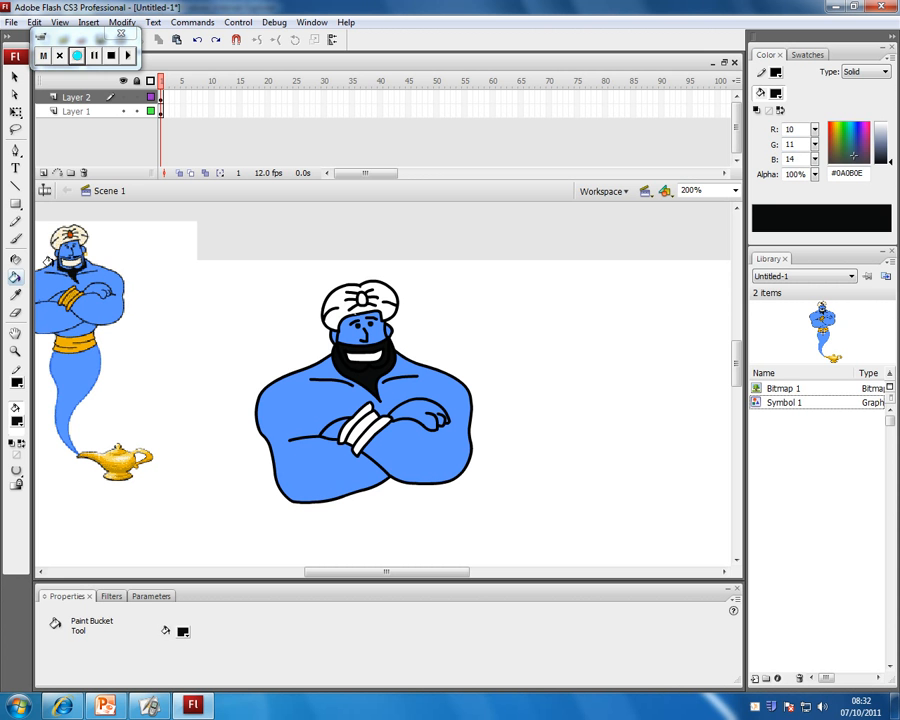
Step: Sample the gold #EEB406 from the original picture's sash and fill the three bands of the traced wrist cuff with it
{"action": "left_click", "coordinate": [15, 295]}
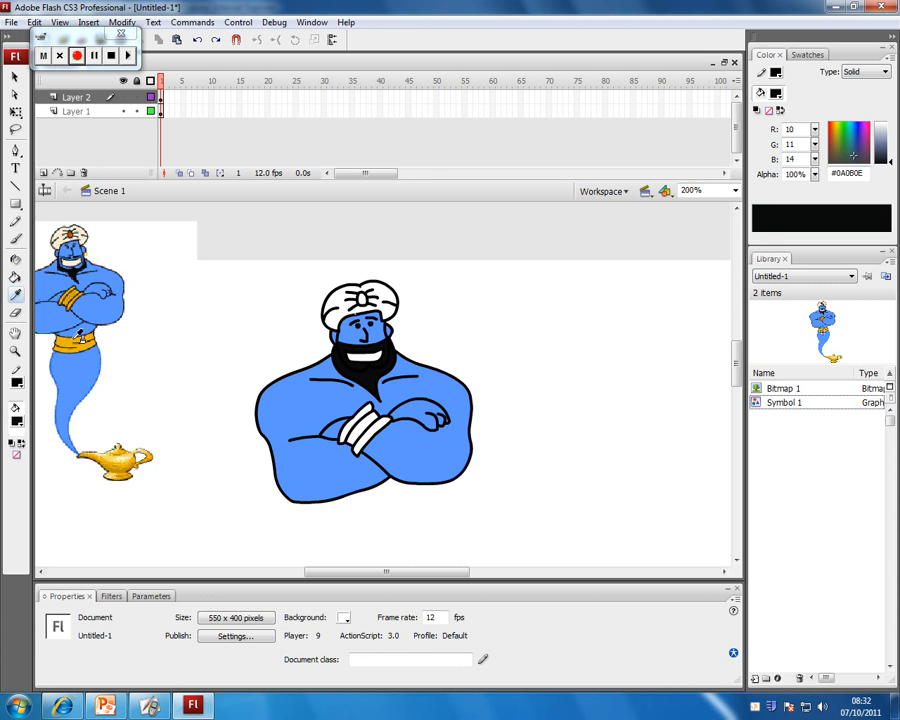
{"action": "left_click", "coordinate": [75, 342]}
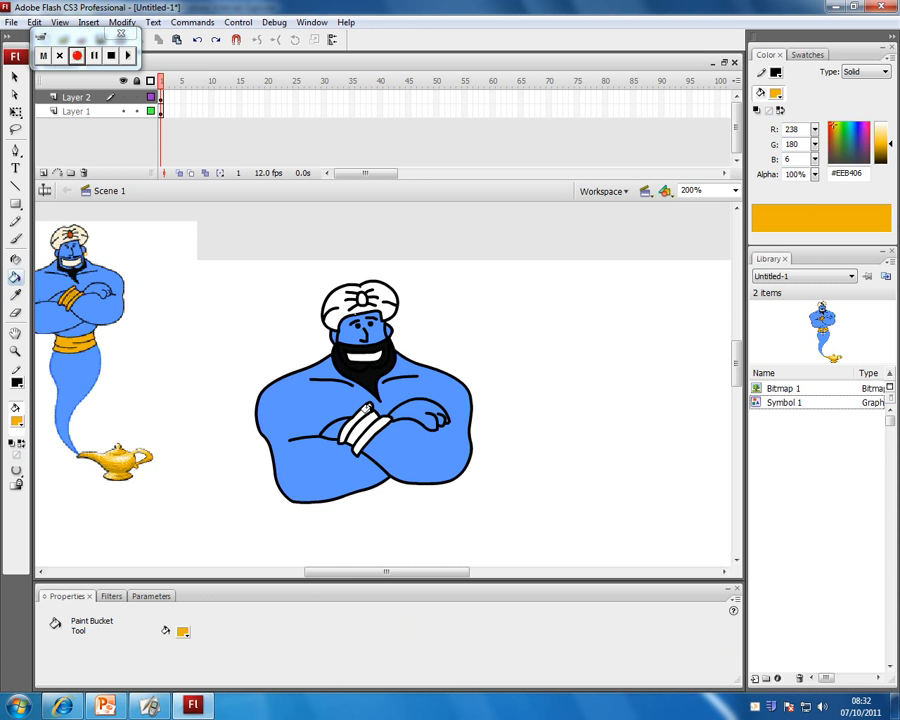
{"action": "left_click", "coordinate": [358, 428]}
{"action": "left_click", "coordinate": [365, 418]}
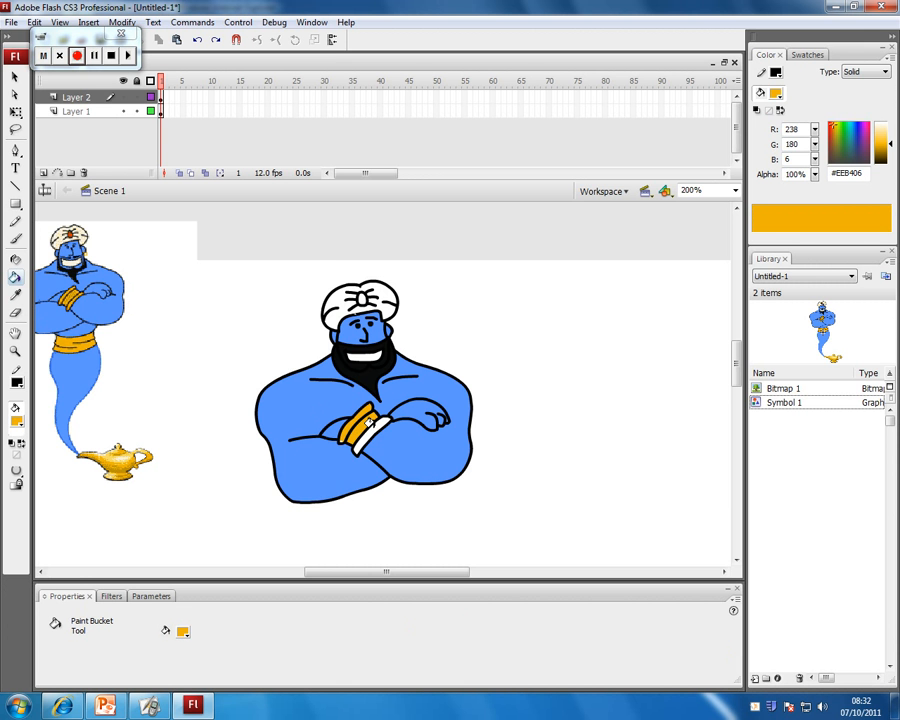
{"action": "left_click", "coordinate": [371, 424]}
Step: Sample the orange-red #DB3B01 from the jewel on the original picture's turban and fill the traced turban's jewel with it
{"action": "key", "text": "ctrl+="}
{"action": "scroll", "coordinate": [181, 276], "scroll_direction": "up", "scroll_amount": 3}
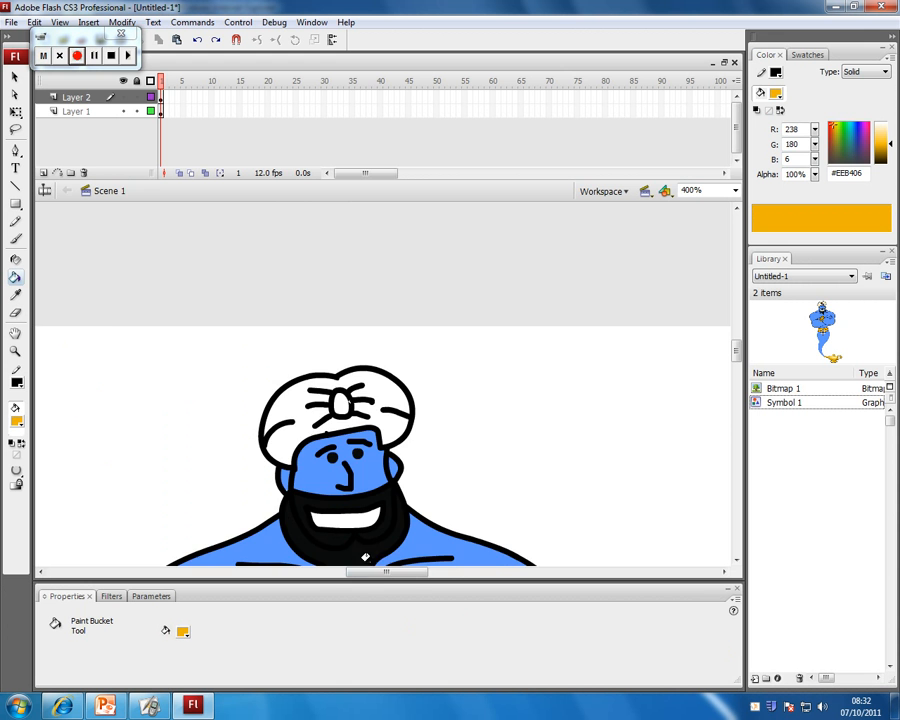
{"action": "left_click_drag", "start_coordinate": [381, 574], "coordinate": [301, 575]}
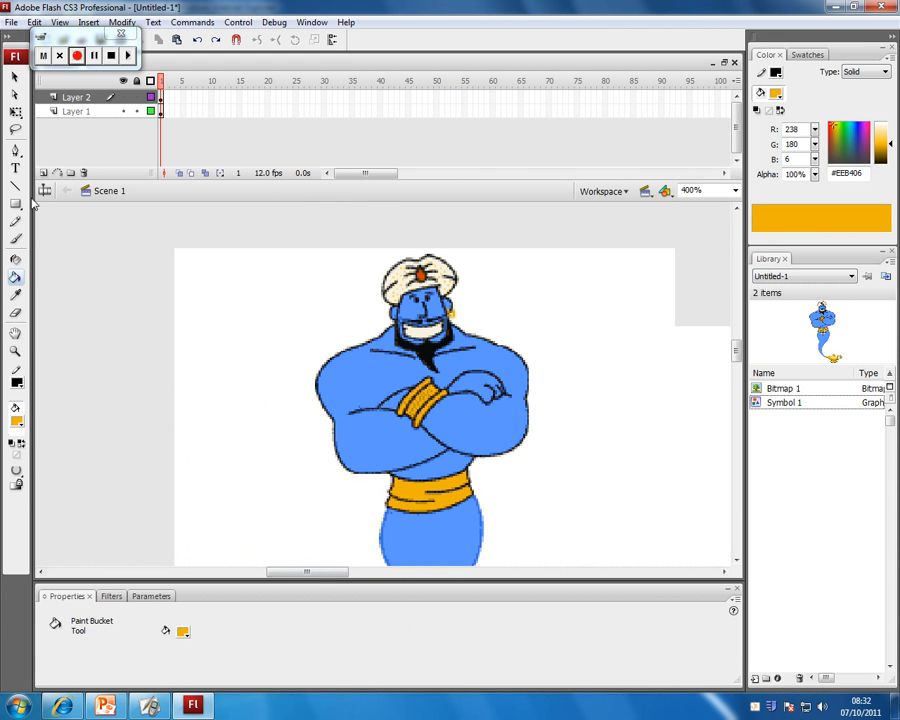
{"action": "left_click", "coordinate": [16, 294]}
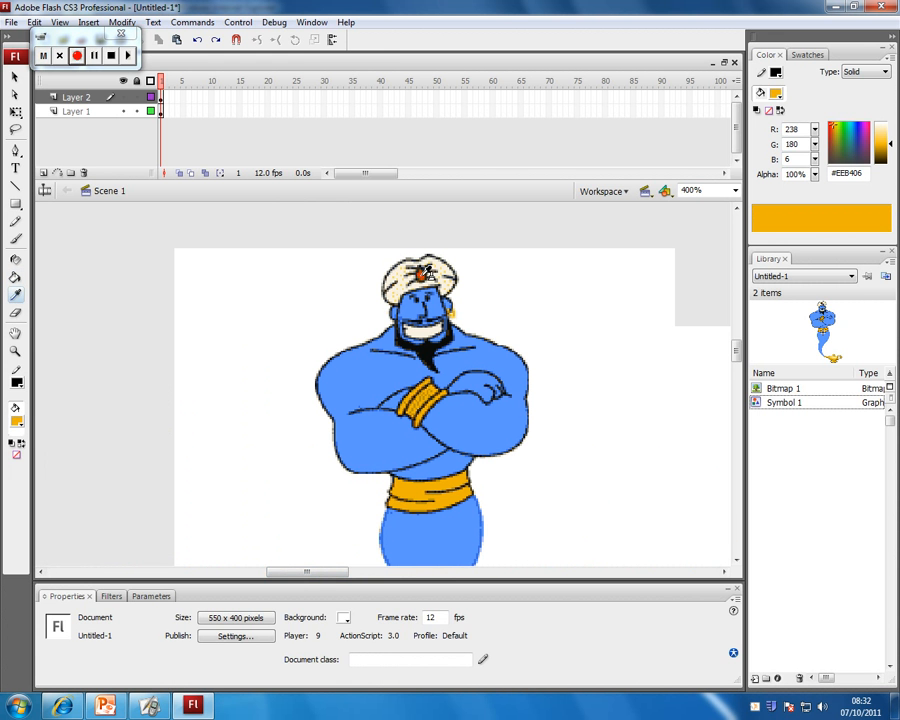
{"action": "left_click", "coordinate": [423, 274]}
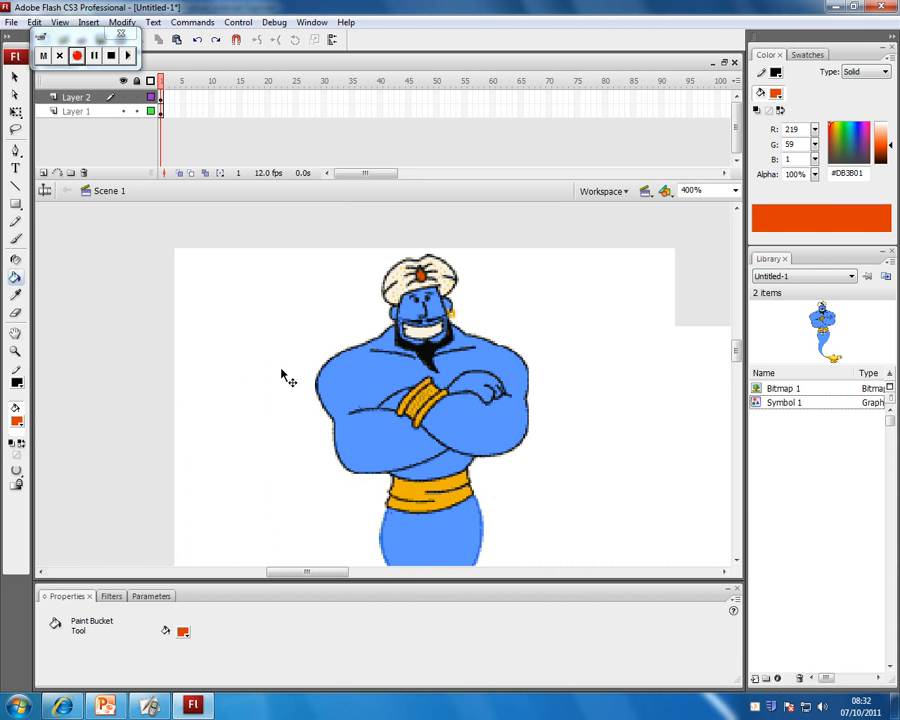
{"action": "key", "text": "ctrl+minus"}
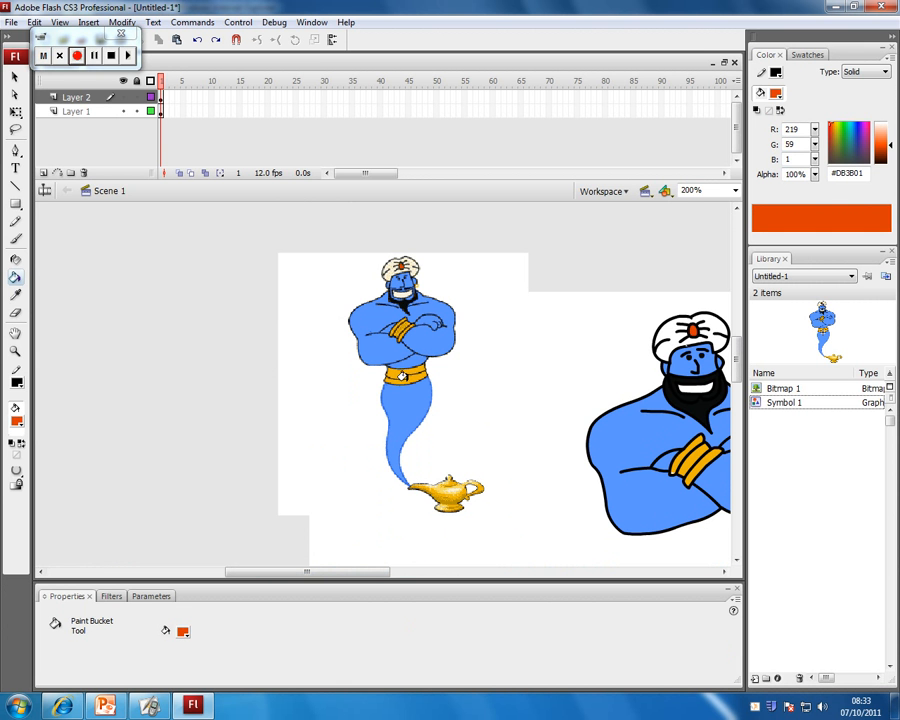
{"action": "left_click_drag", "start_coordinate": [321, 578], "coordinate": [378, 578]}
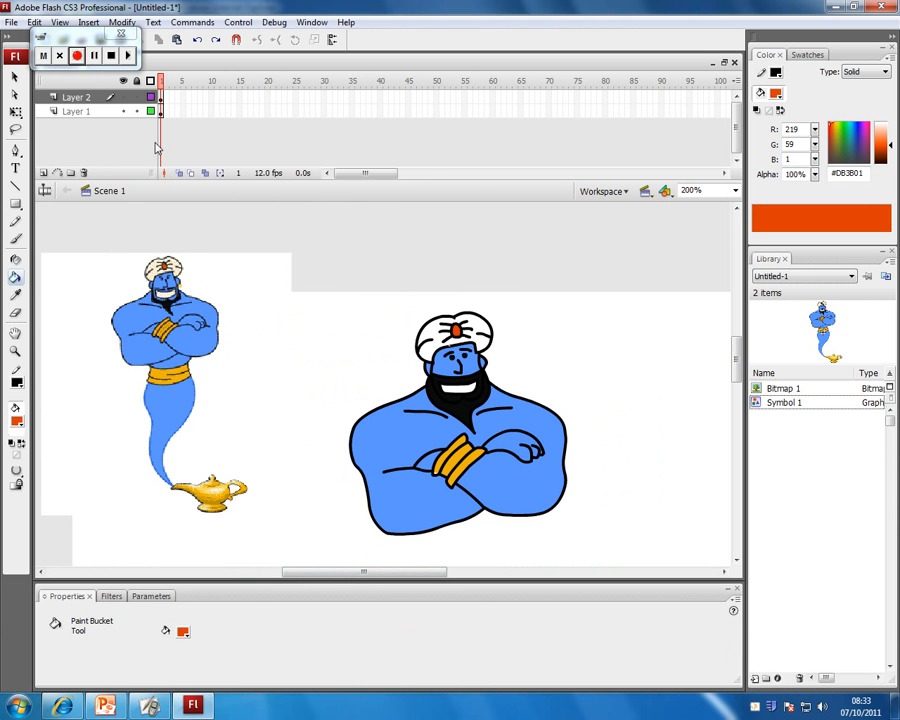
Step: Delete the original genie picture from Layer 1 and remove the emptied layer
{"action": "left_click", "coordinate": [72, 111]}
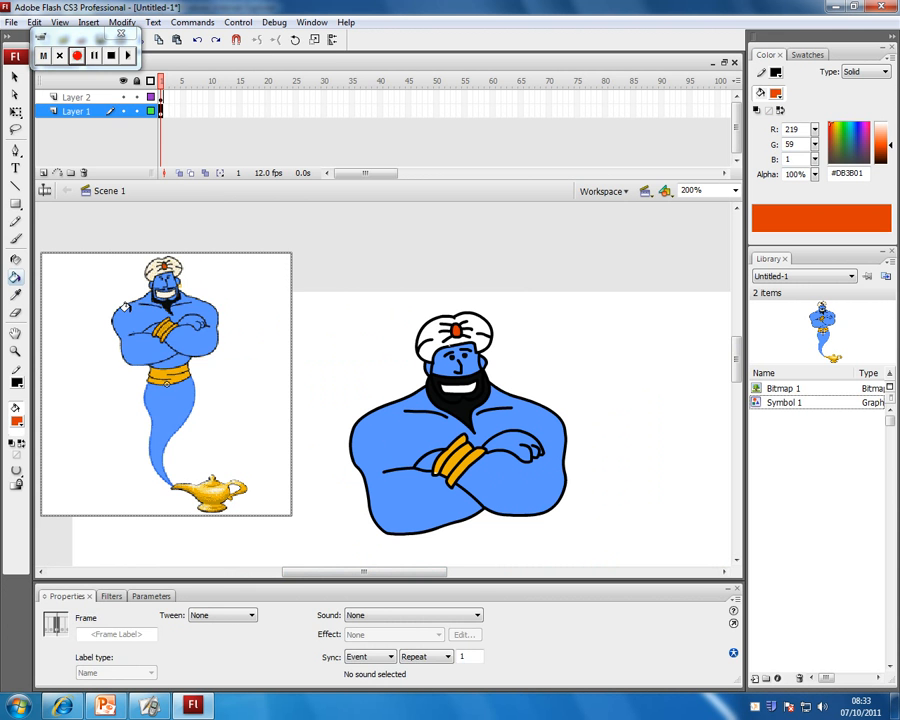
{"action": "key", "text": "Delete"}
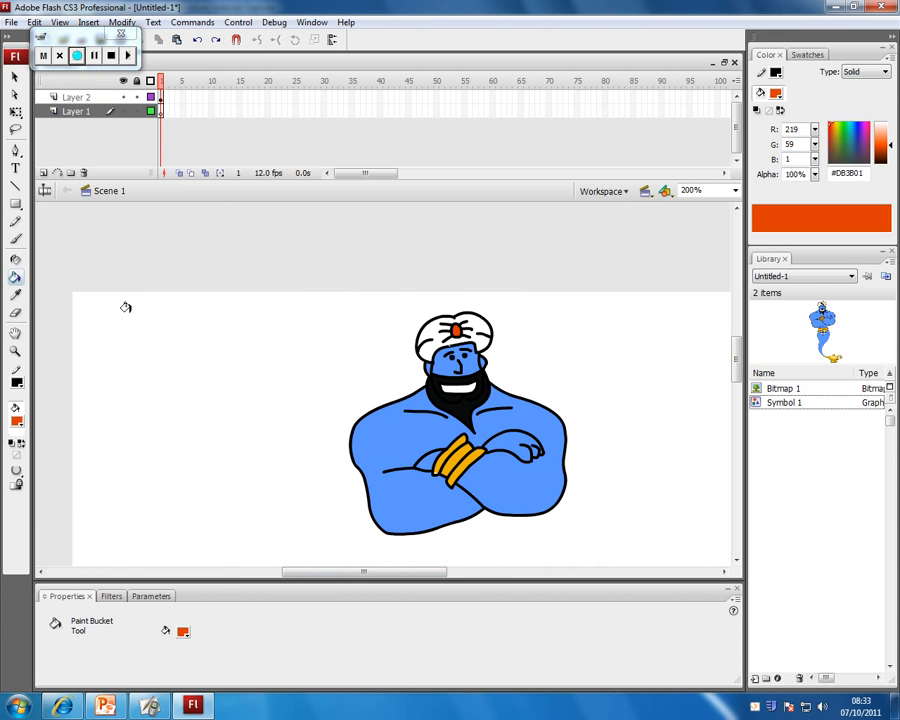
{"action": "left_click", "coordinate": [76, 112]}
{"action": "right_click", "coordinate": [76, 112]}
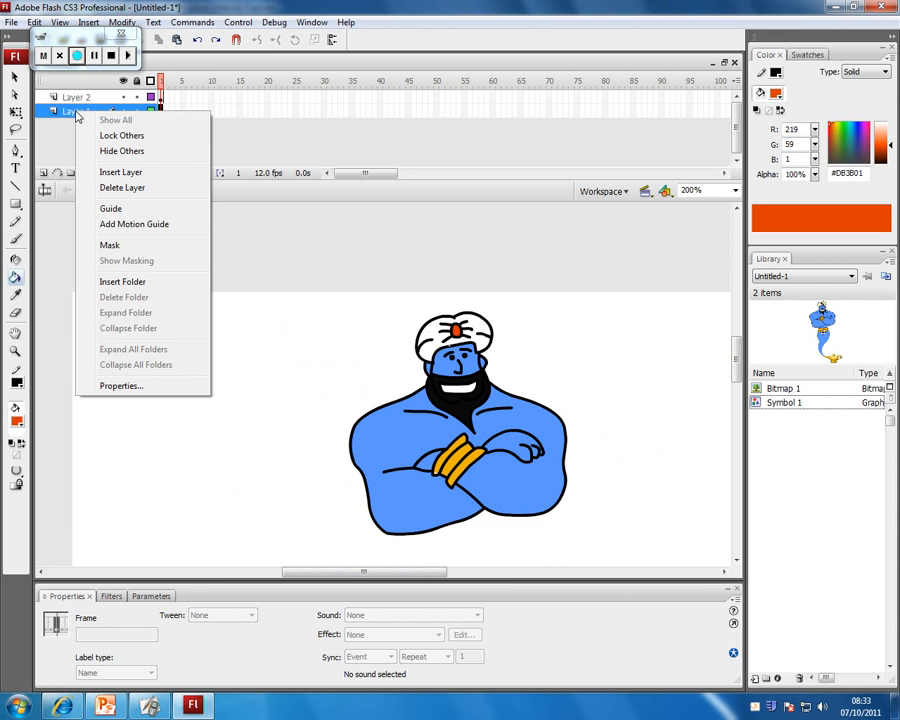
{"action": "left_click", "coordinate": [122, 188]}
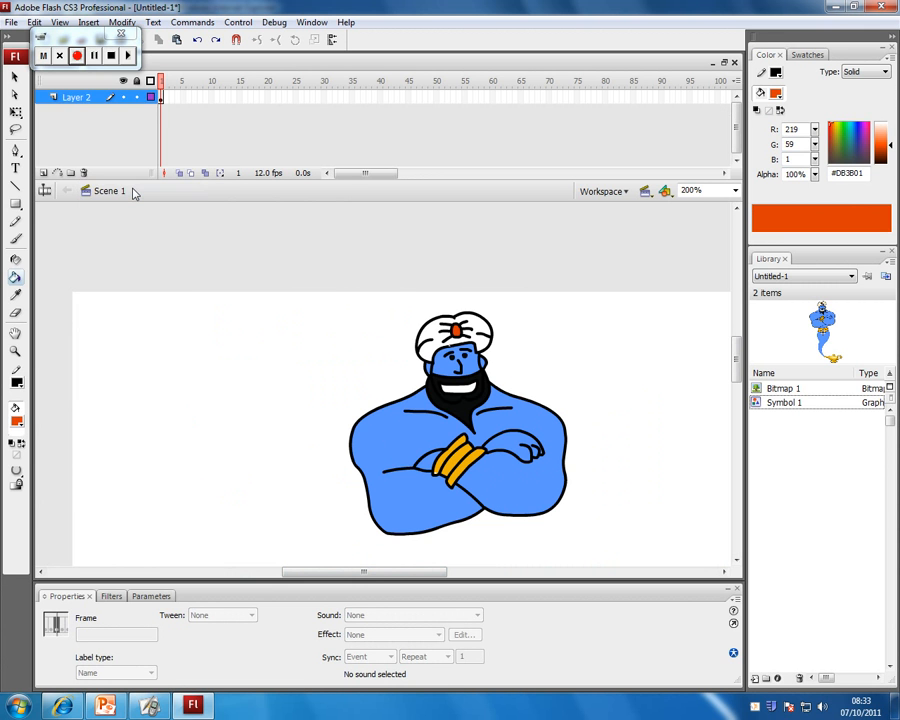
Step: Try moving the genie with the Selection tool by its blue body fill, and undo the move
{"action": "left_click", "coordinate": [14, 77]}
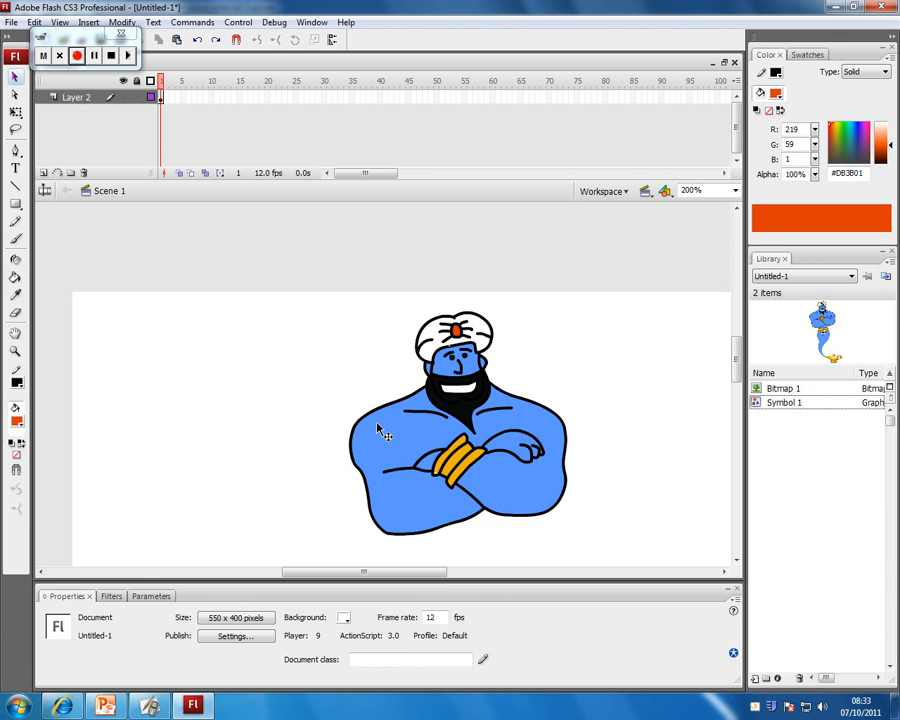
{"action": "left_click_drag", "start_coordinate": [384, 432], "coordinate": [263, 395]}
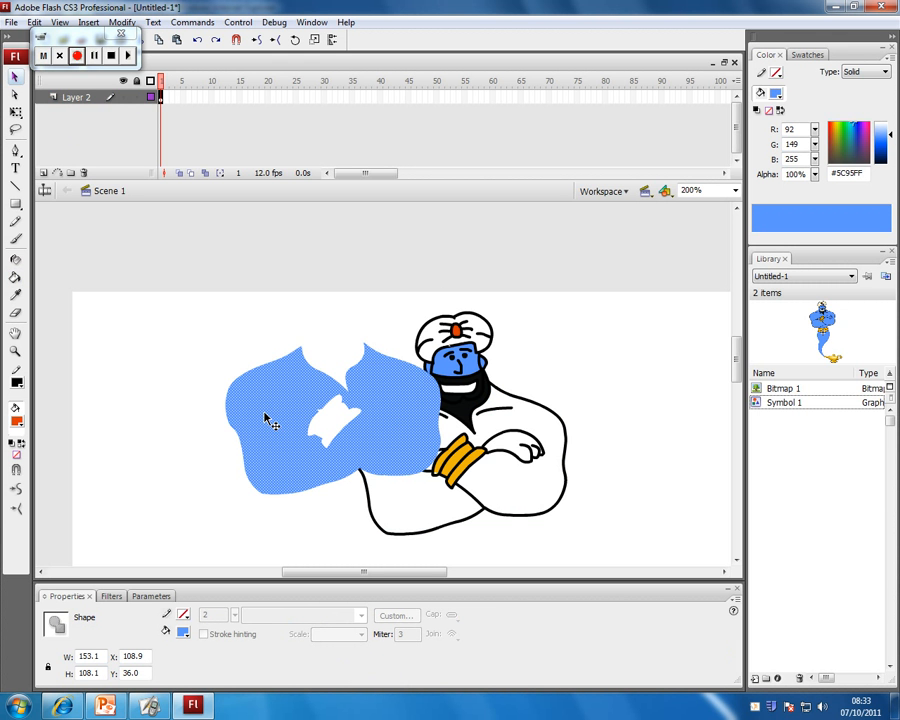
{"action": "key", "text": "ctrl+z"}
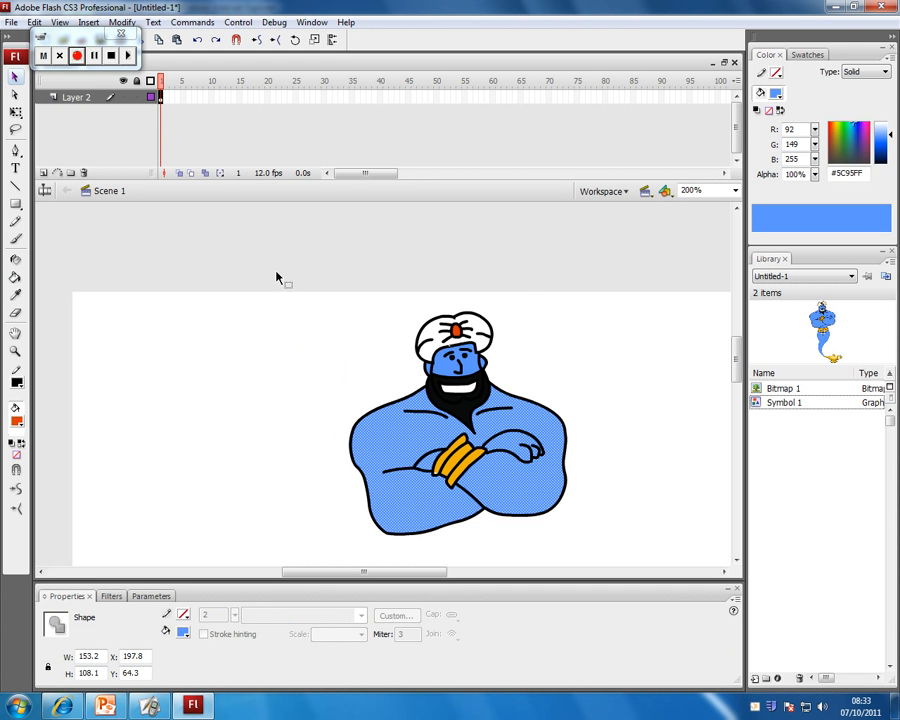
Step: Select the entire genie drawing, convert it to a Graphic symbol with the default name, and deselect it
{"action": "mouse_move", "coordinate": [265, 268]}
{"action": "left_mouse_down"}
{"action": "mouse_move", "coordinate": [577, 482]}
{"action": "mouse_move", "coordinate": [627, 573]}
{"action": "left_mouse_up"}
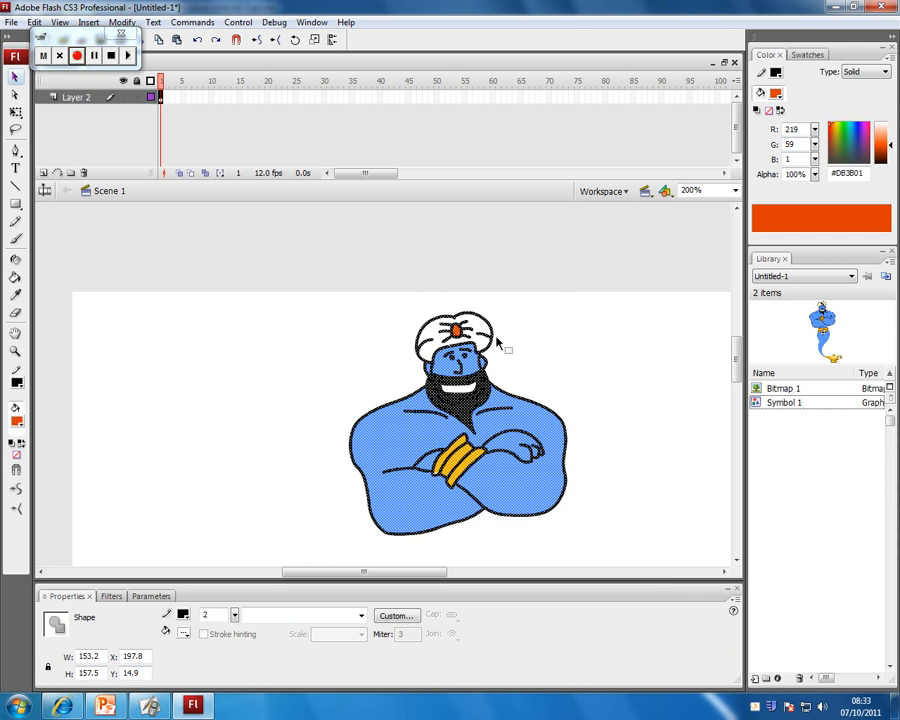
{"action": "right_click", "coordinate": [450, 366]}
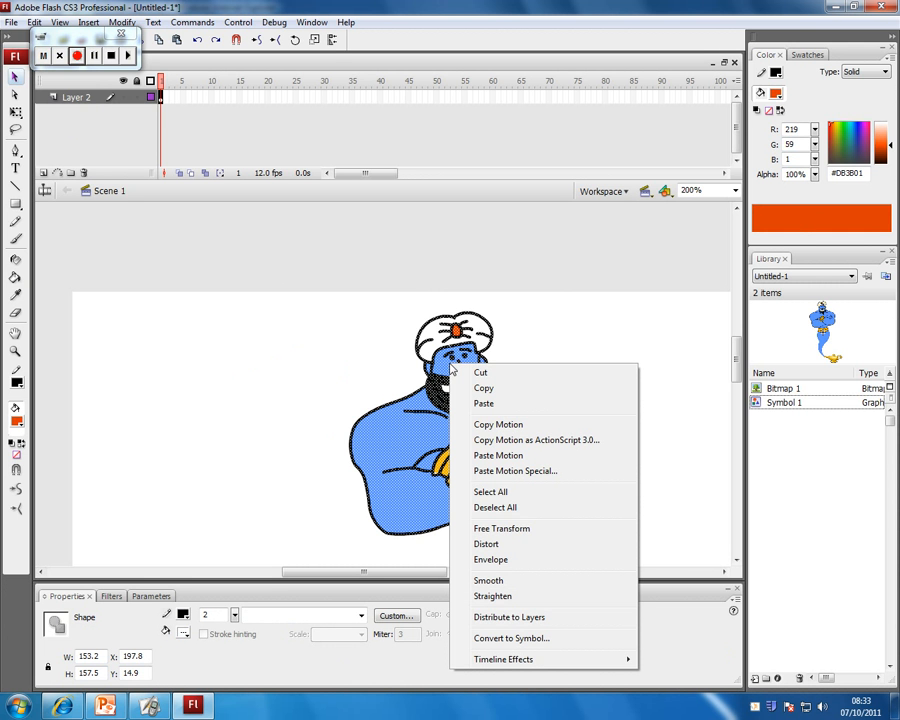
{"action": "left_click", "coordinate": [497, 640]}
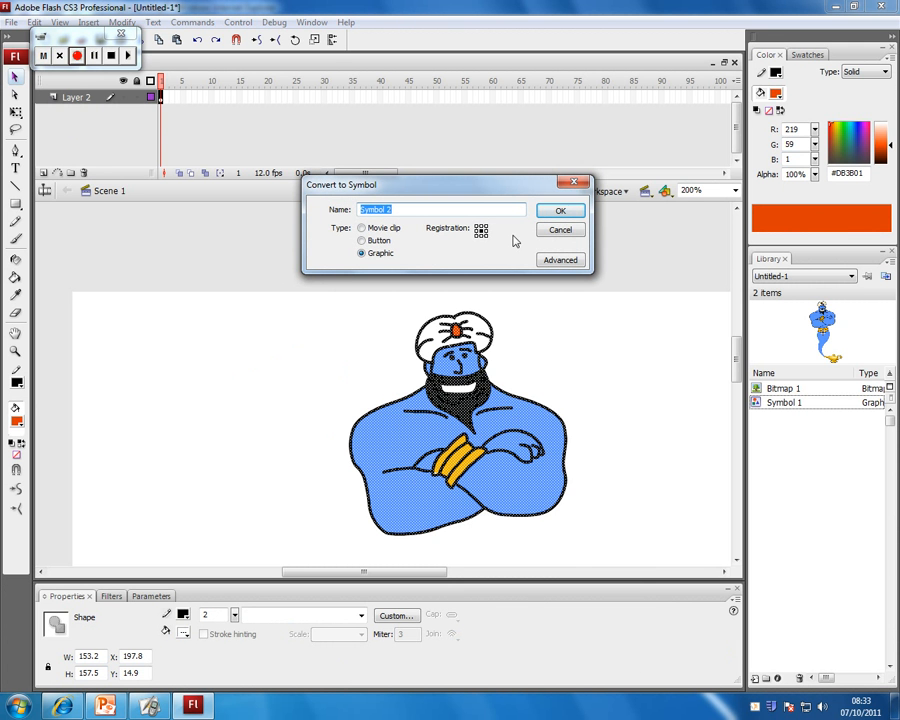
{"action": "left_click", "coordinate": [562, 211]}
{"action": "left_click", "coordinate": [568, 255]}
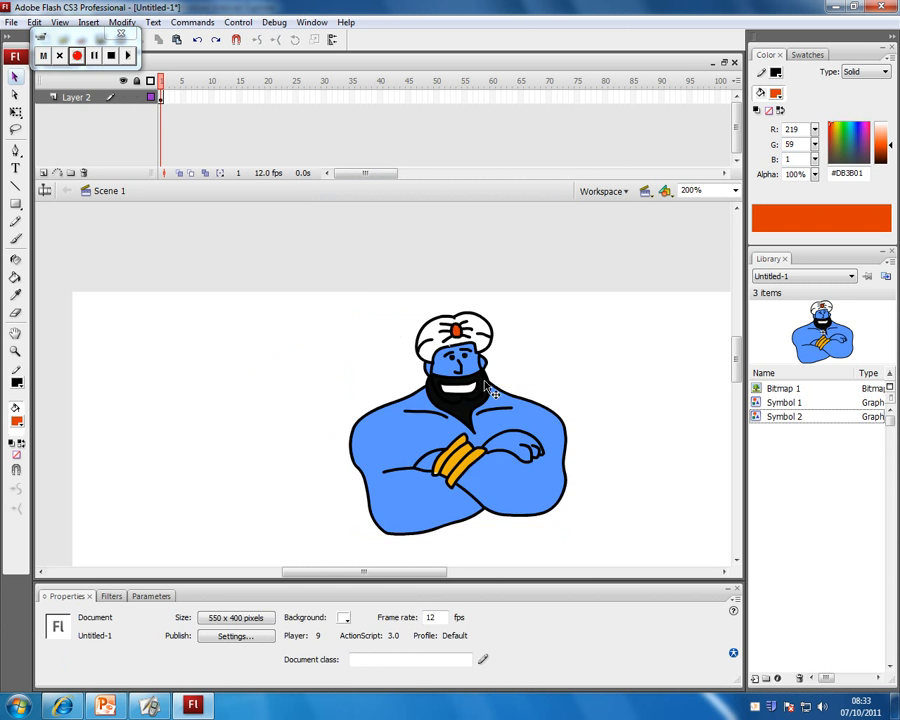
Step: Move the genie symbol as one object to the left part of the stage and deselect it
{"action": "left_click", "coordinate": [355, 378]}
{"action": "left_click_drag", "start_coordinate": [350, 371], "coordinate": [369, 393]}
{"action": "left_click_drag", "start_coordinate": [369, 393], "coordinate": [286, 446]}
{"action": "left_click", "coordinate": [351, 402]}
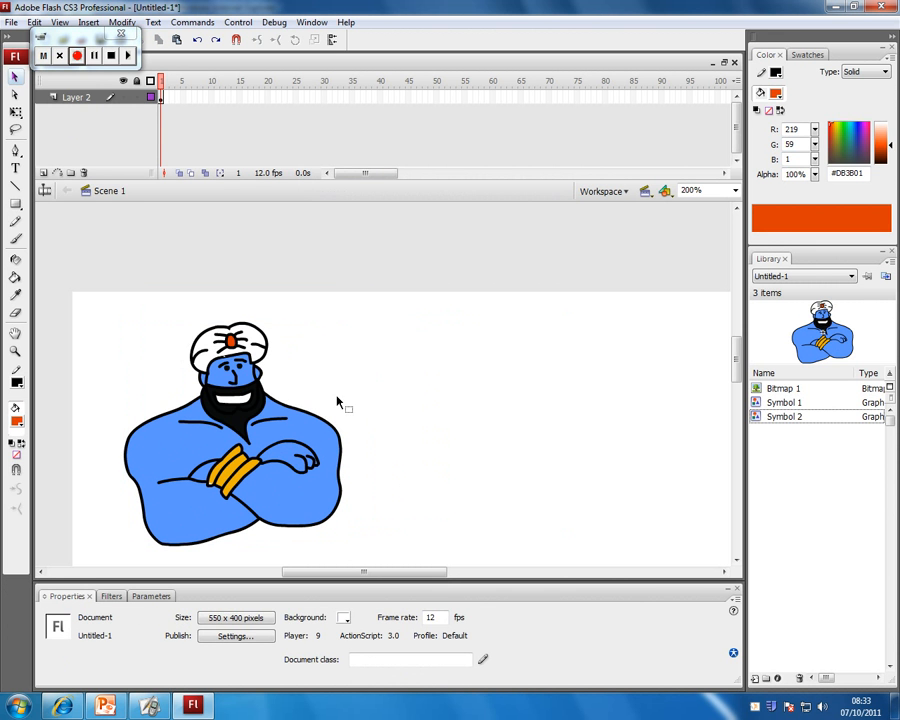
{"action": "mouse_move", "coordinate": [242, 422]}
{"action": "left_mouse_down"}
{"action": "mouse_move", "coordinate": [264, 395]}
{"action": "mouse_move", "coordinate": [247, 423]}
{"action": "left_mouse_up"}
{"action": "left_click", "coordinate": [498, 354]}
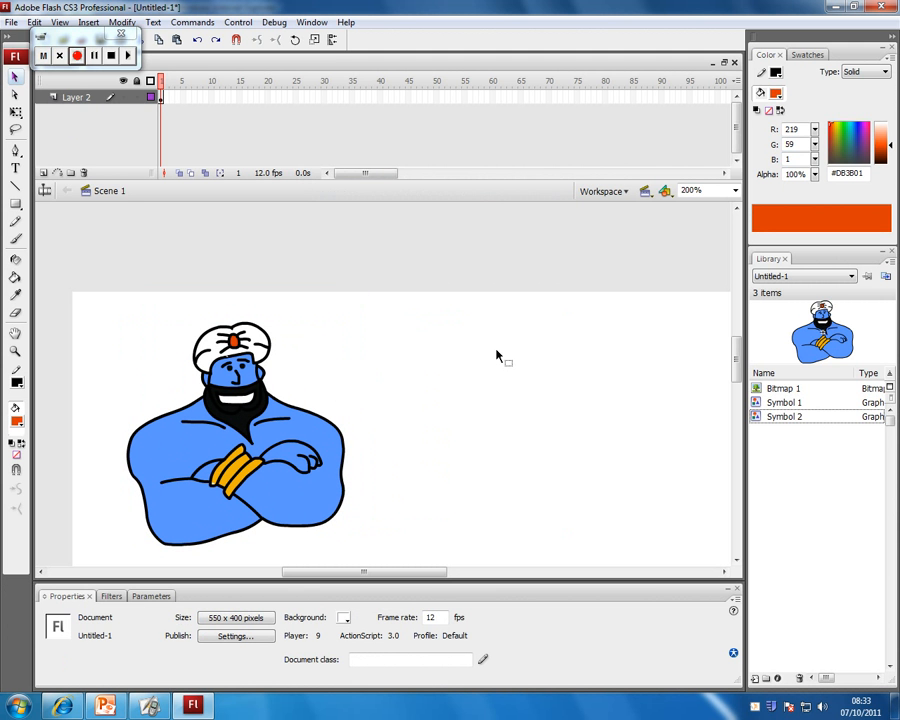